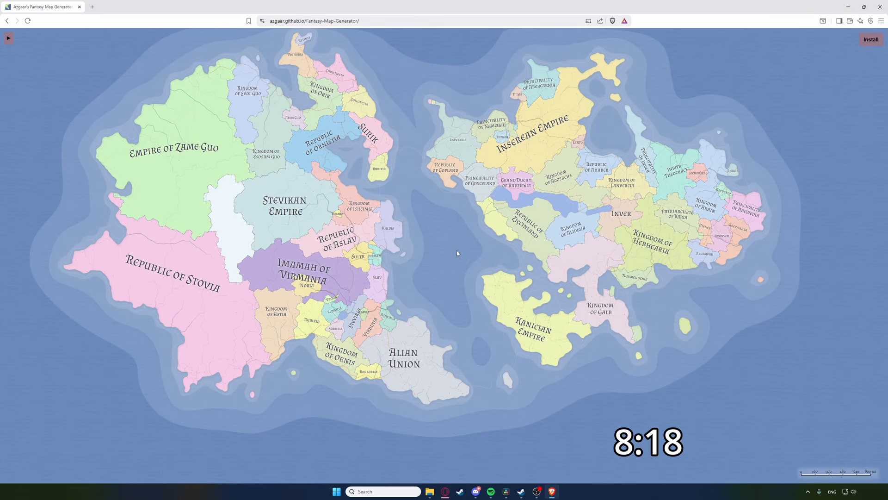
Step: Search the web for 'azgaar' and open Azgaar's Fantasy Map Generator
left_click(366, 20)
type("azgaar")
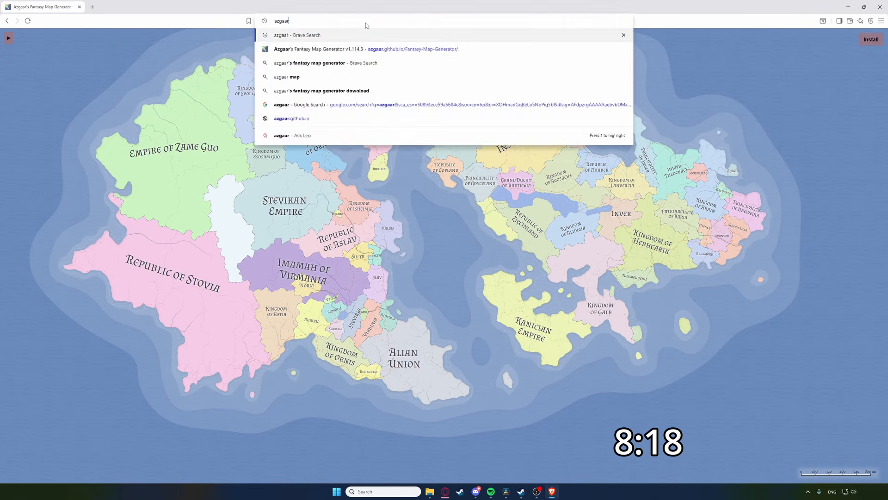
key("Return")
left_click(473, 64)
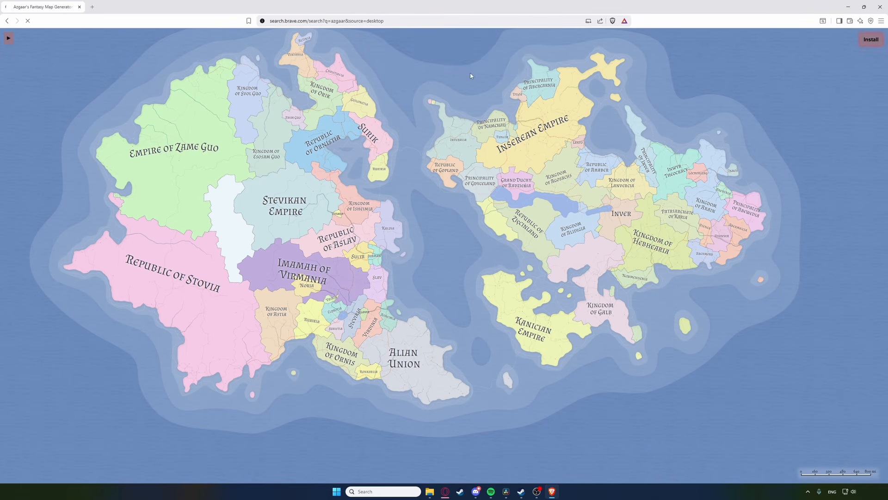
left_click(322, 130)
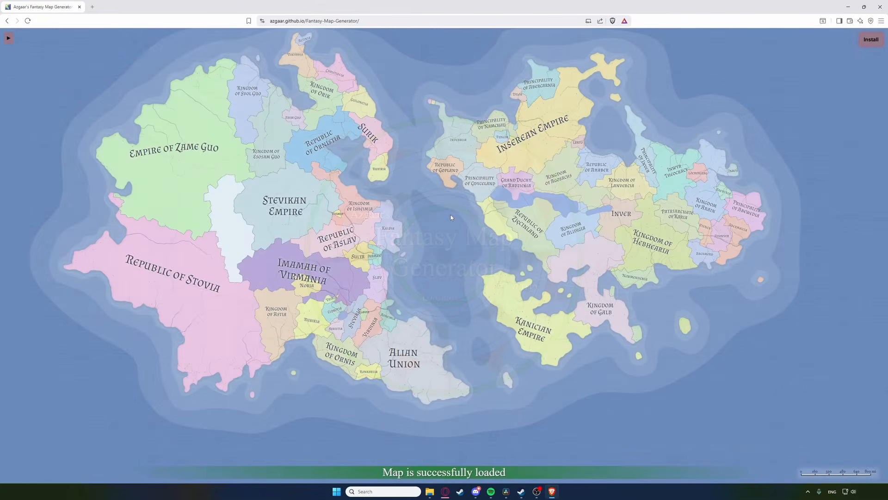
Step: Start saving the map to this machine, then cancel and close the save options
left_click(9, 38)
left_click(80, 224)
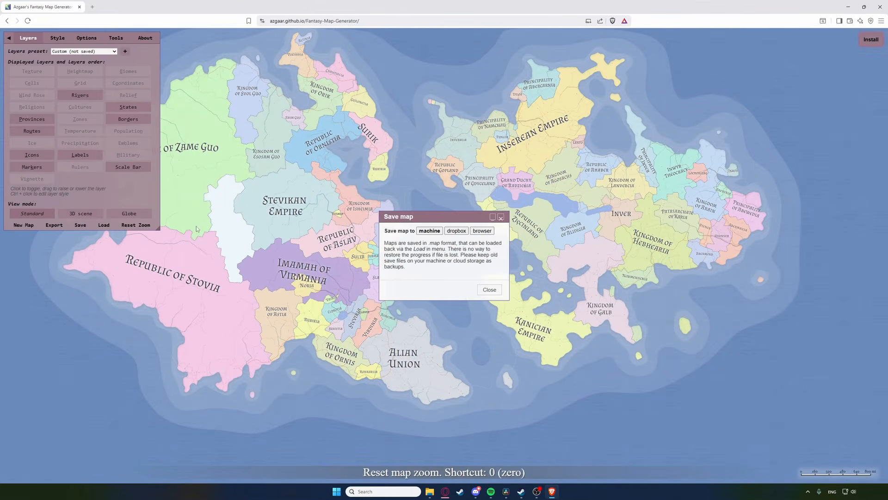
left_click(434, 235)
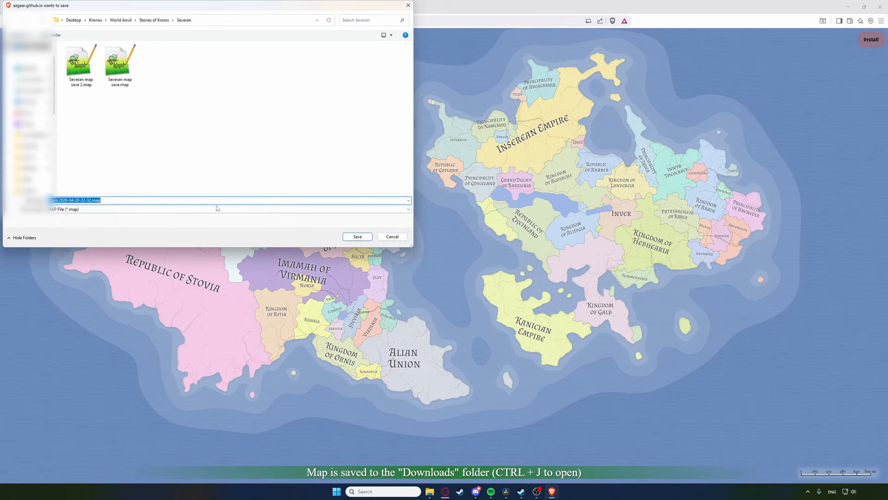
left_click(393, 236)
left_click(80, 225)
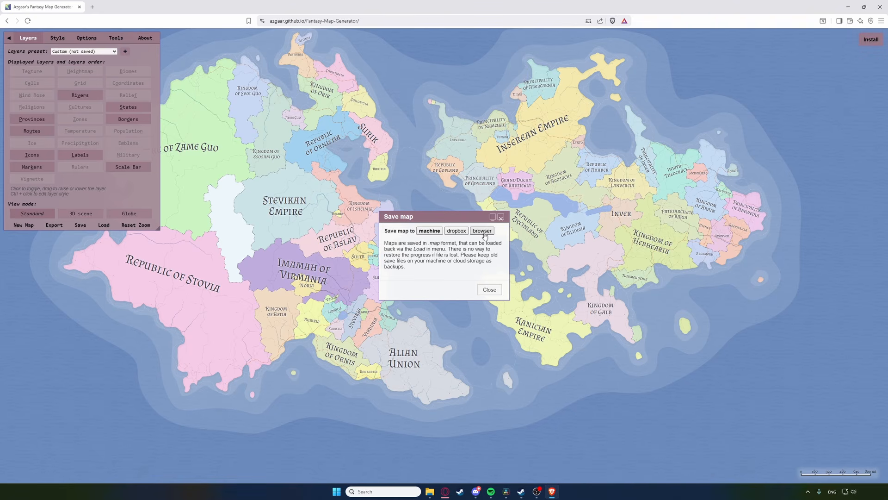
left_click(491, 291)
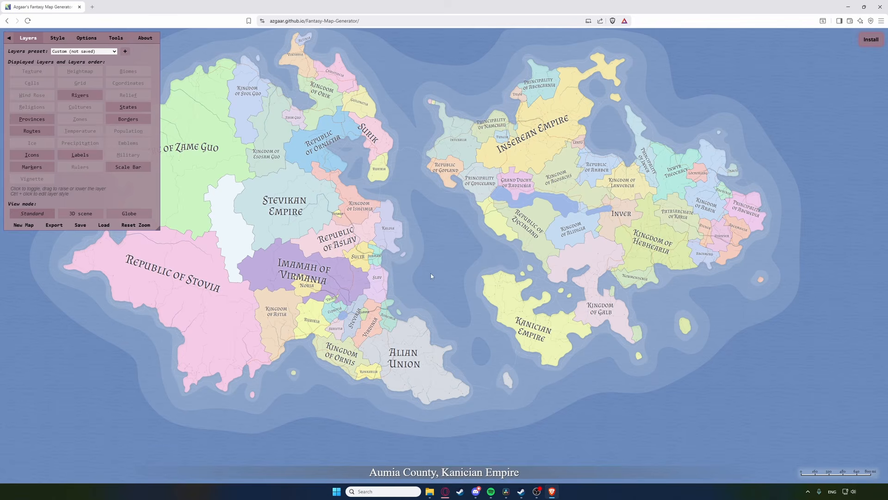
Step: Set Autosave interval to 0, keeping Onload behavior on 'Open last saved map'
left_click(87, 39)
left_click(125, 214)
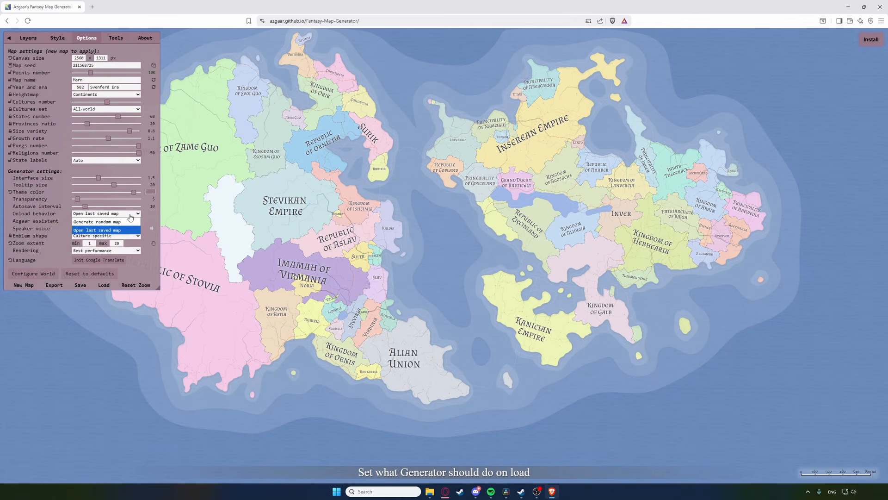
left_click(125, 230)
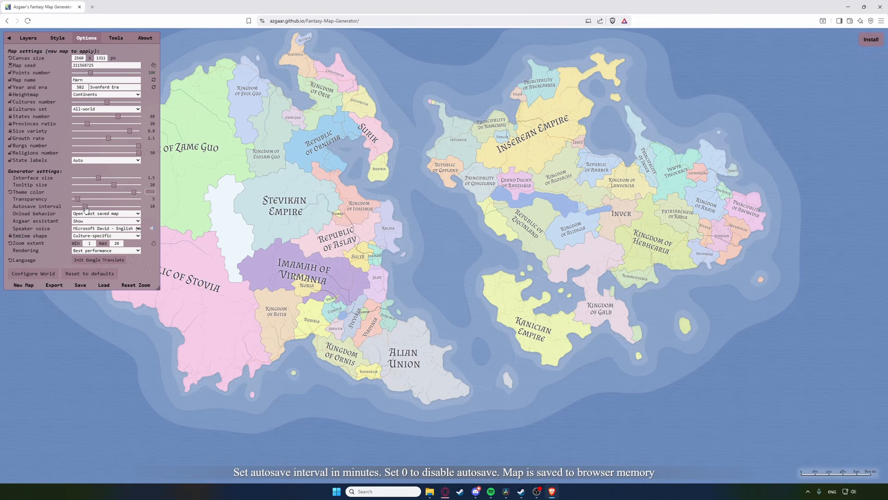
left_click_drag(85, 207, 69, 209)
left_click(28, 38)
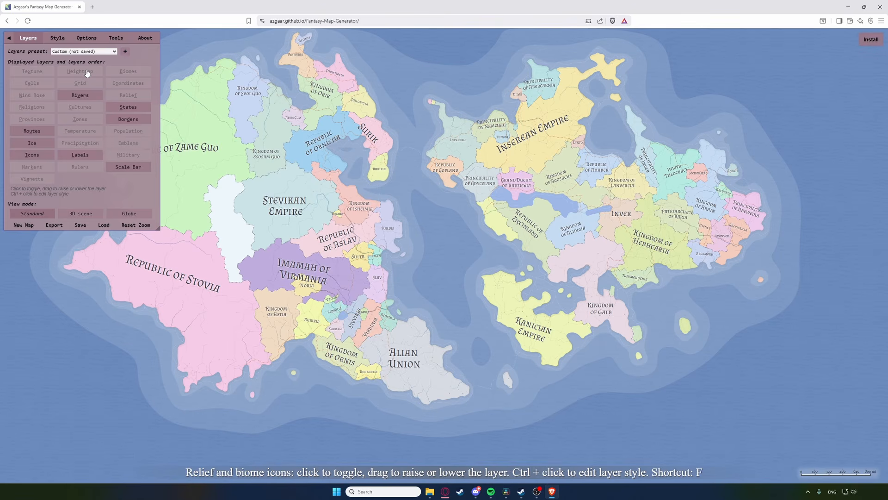
Step: Try the Provinces and Political presets, then show the Heightmap, Provinces and Cultures layers
left_click(80, 107)
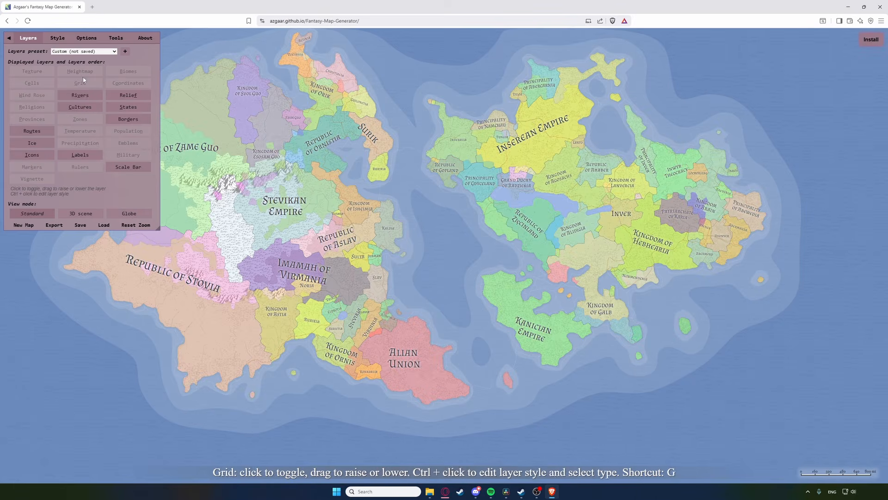
left_click(84, 73)
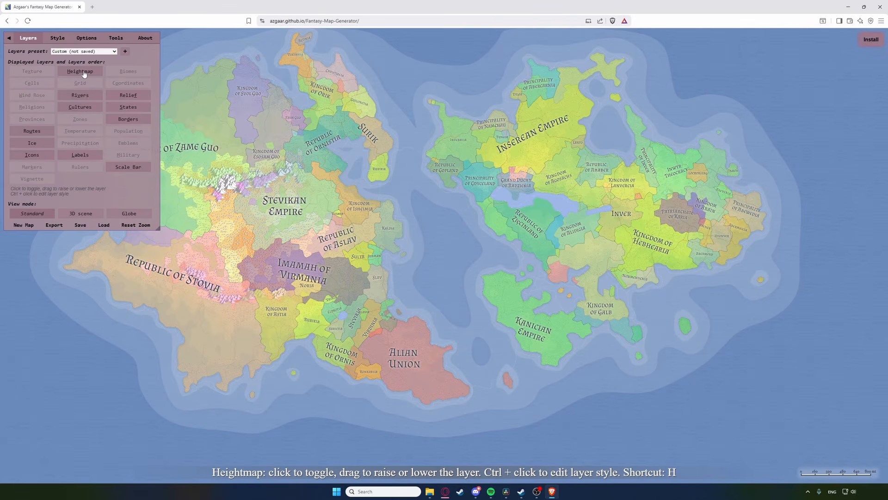
left_click(91, 53)
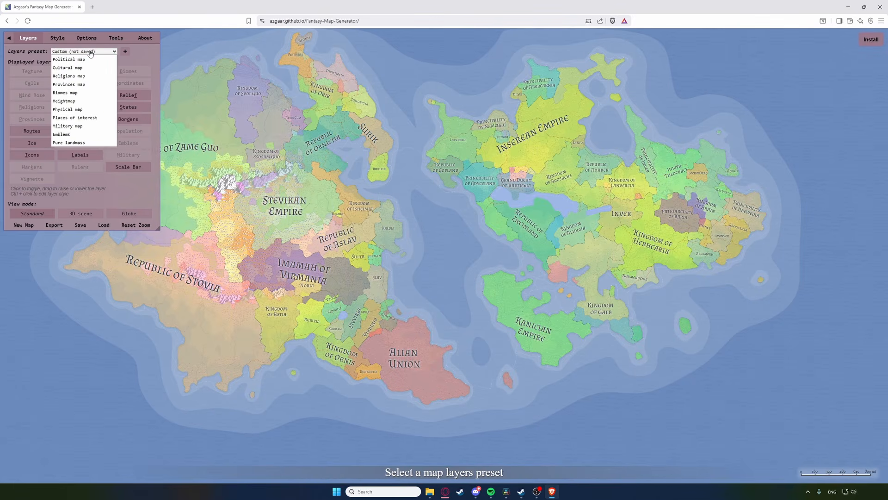
left_click(85, 85)
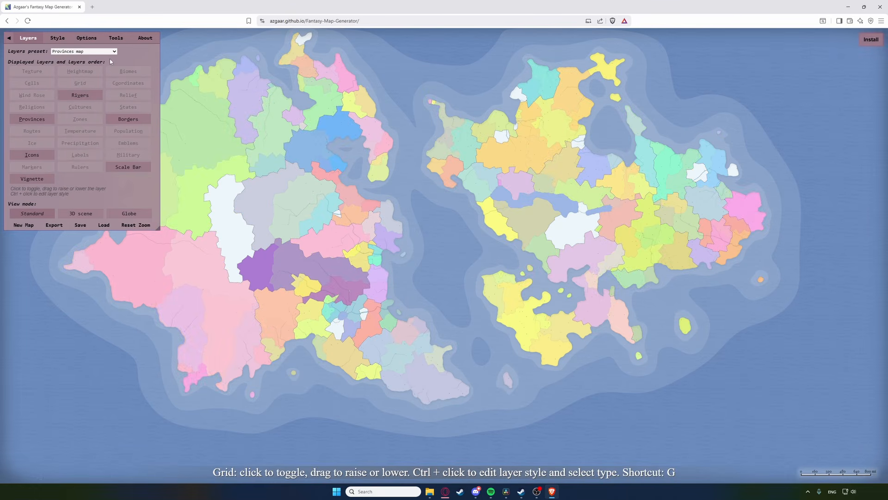
left_click(107, 51)
left_click(83, 58)
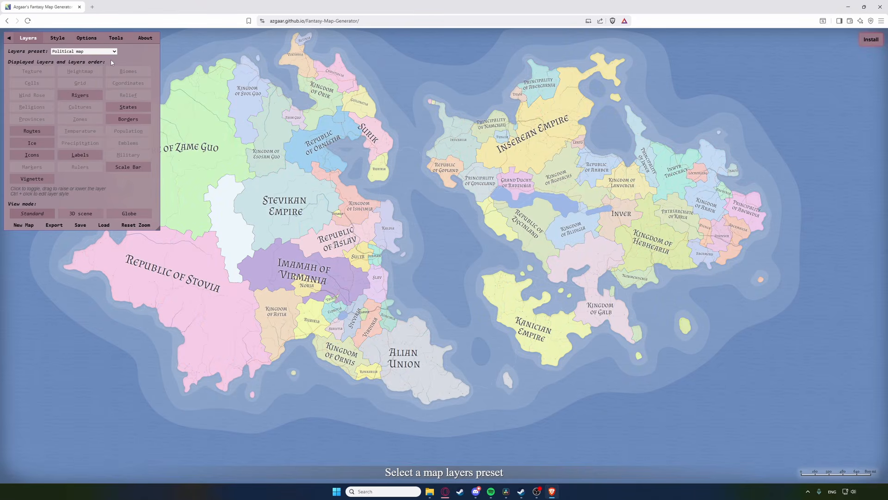
left_click(77, 72)
left_click(32, 119)
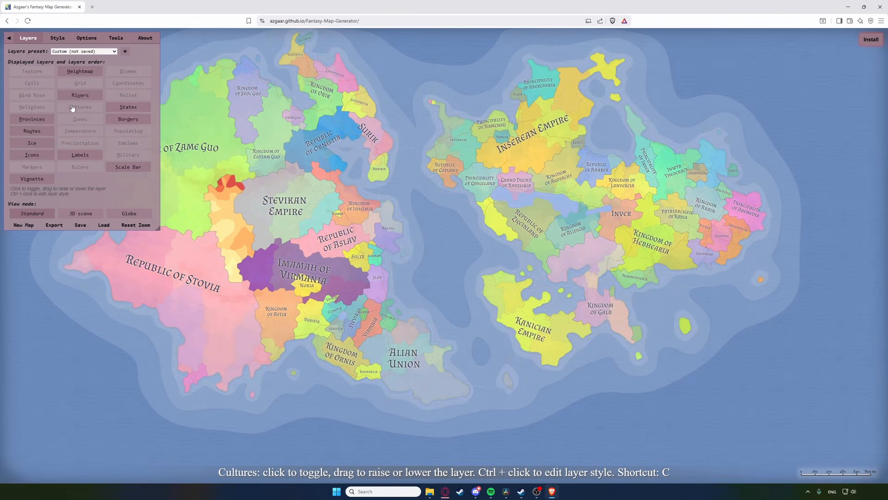
left_click(75, 108)
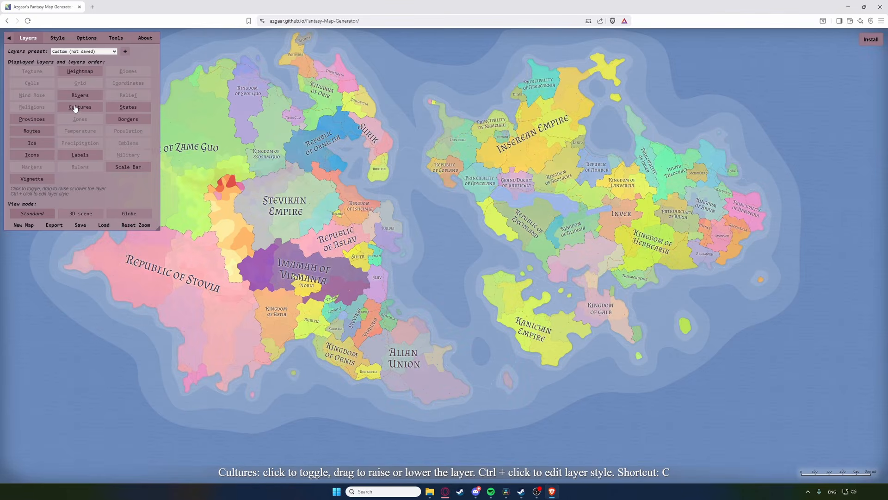
Step: Save the current layers as a preset named 'terrible'
left_click(124, 52)
type("t")
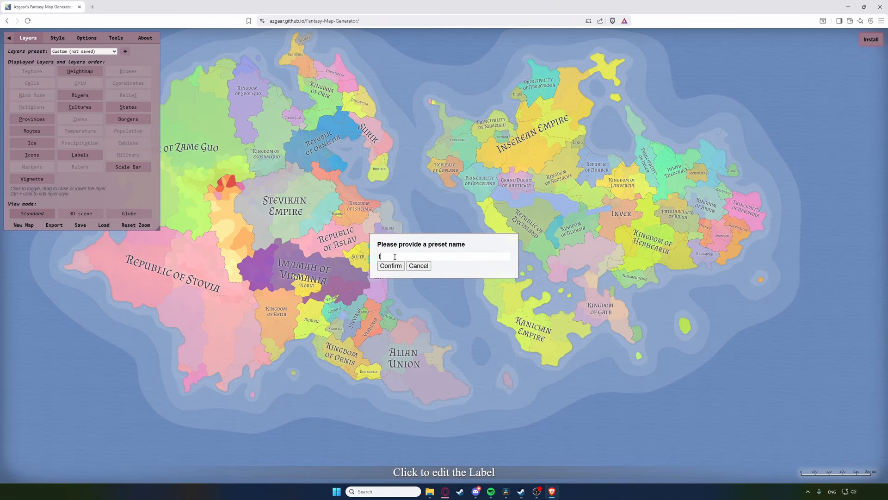
type("errible")
left_click(391, 265)
Step: Raise the States fill opacity in Style settings
left_click(58, 39)
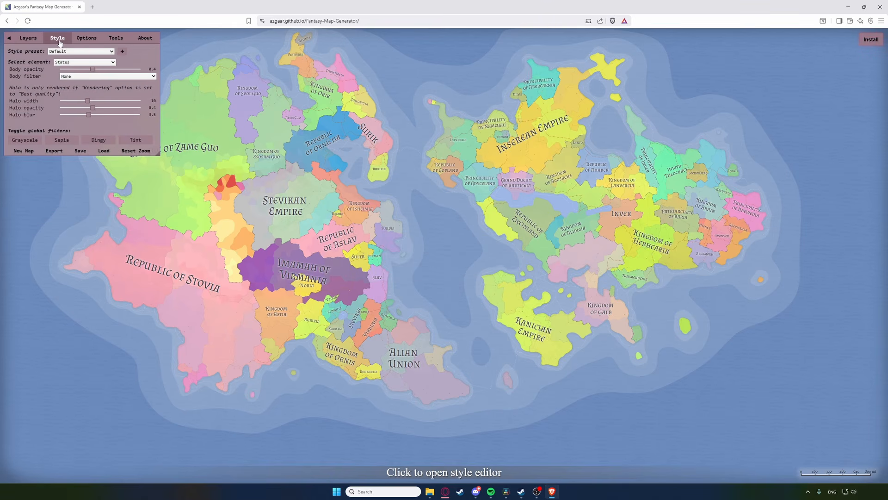
left_click_drag(92, 69, 140, 73)
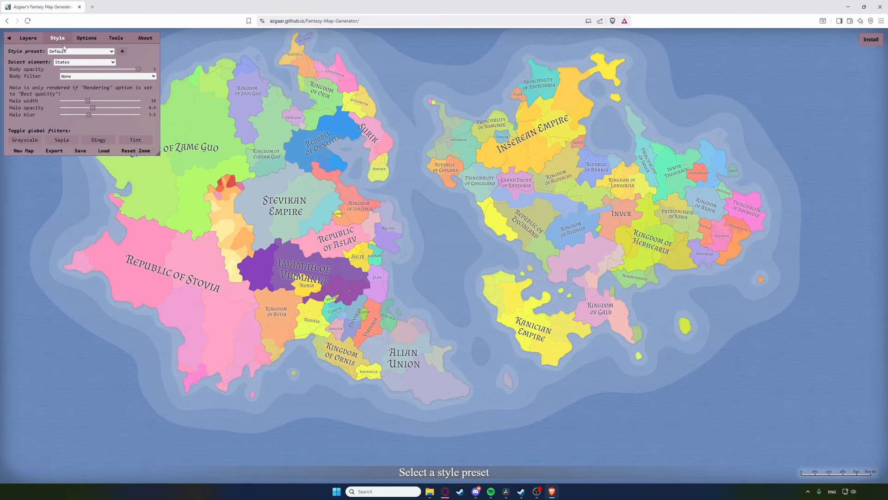
left_click(27, 38)
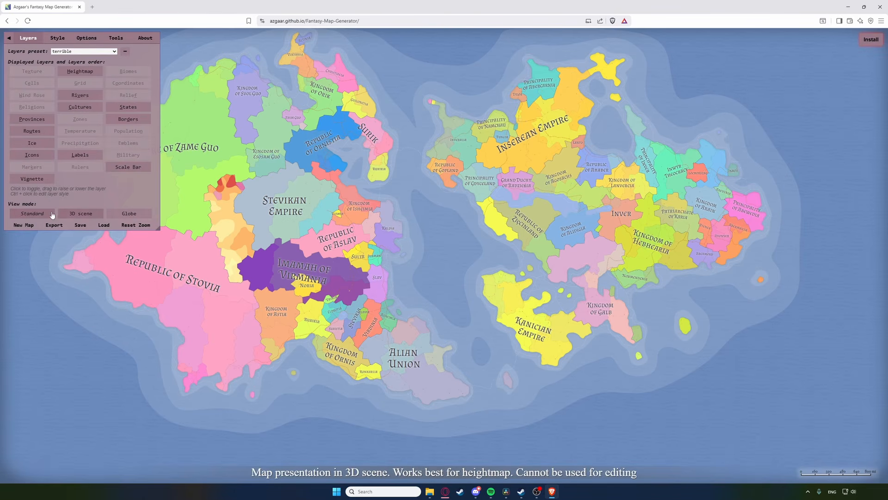
Step: View the map as a panned 3D scene, then project it onto a globe
left_click(75, 217)
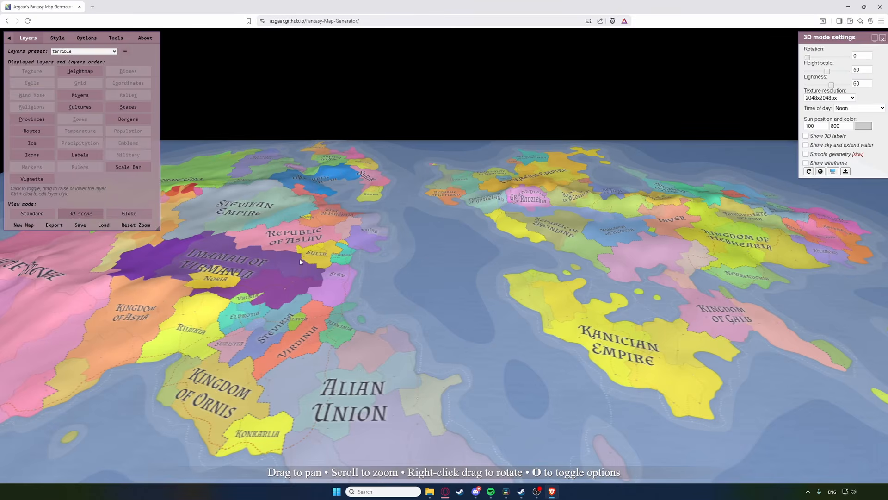
left_click_drag(347, 291, 168, 238)
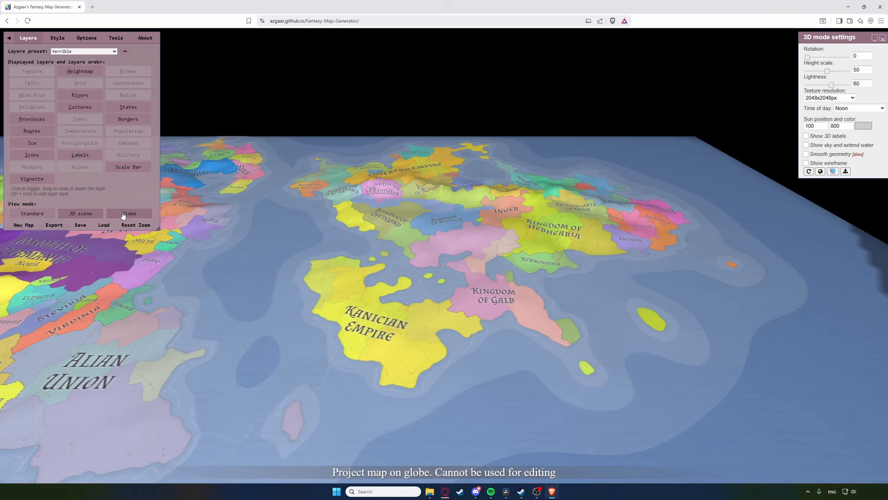
left_click(124, 214)
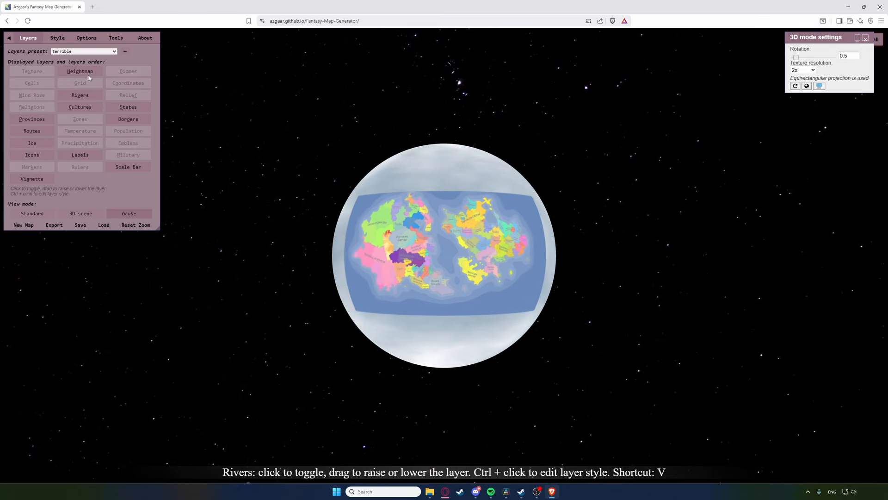
left_click(89, 39)
Step: In Configure World, set map size to 100 and spin the globe to the continents
left_click(33, 273)
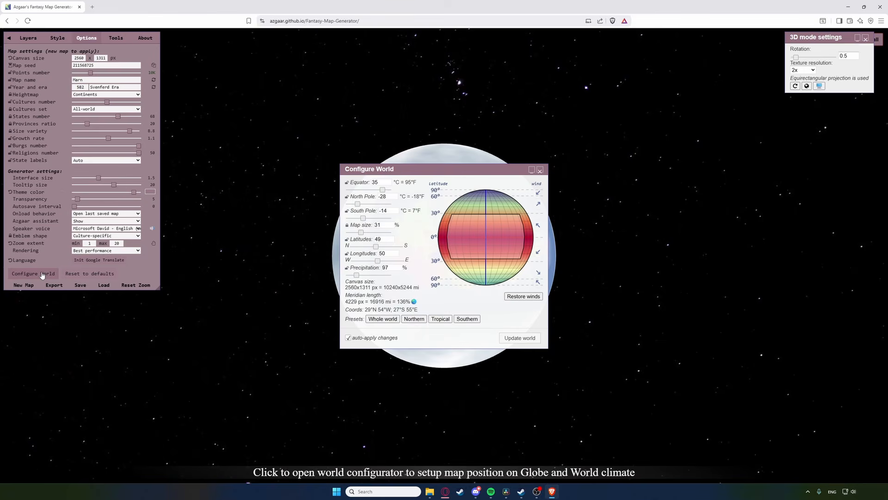
left_click_drag(407, 171, 648, 196)
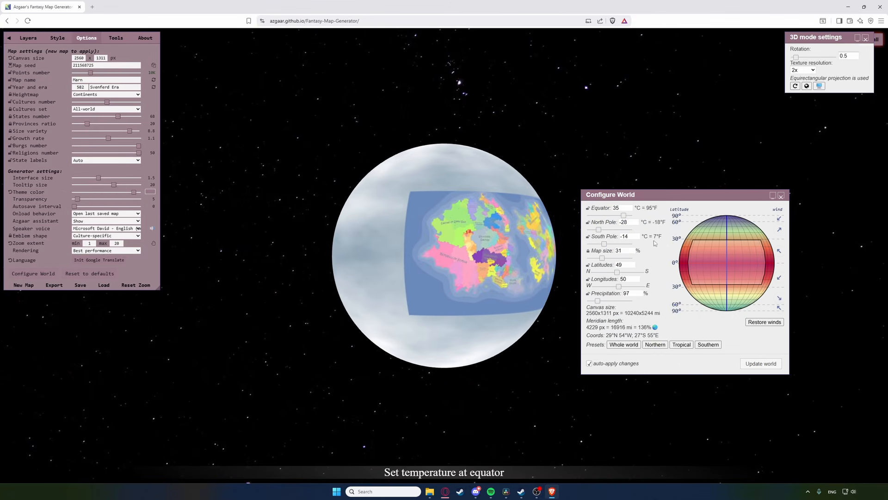
double_click(623, 249)
type("100")
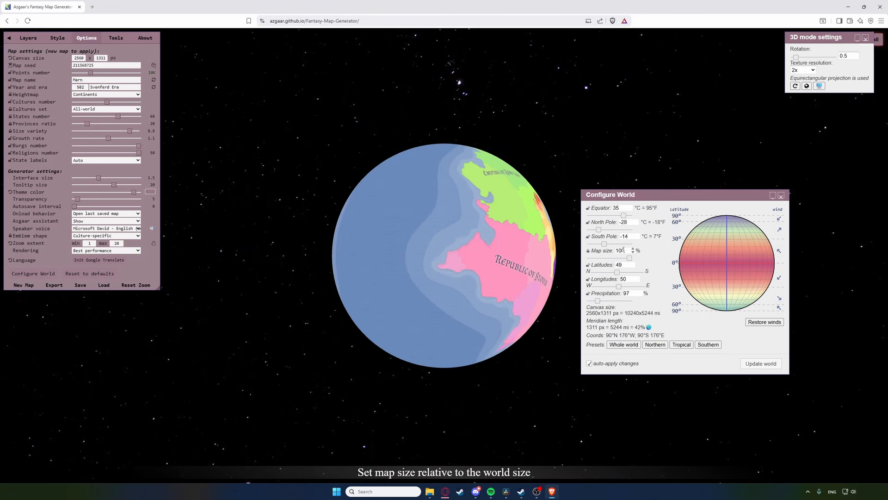
left_click_drag(512, 249, 351, 254)
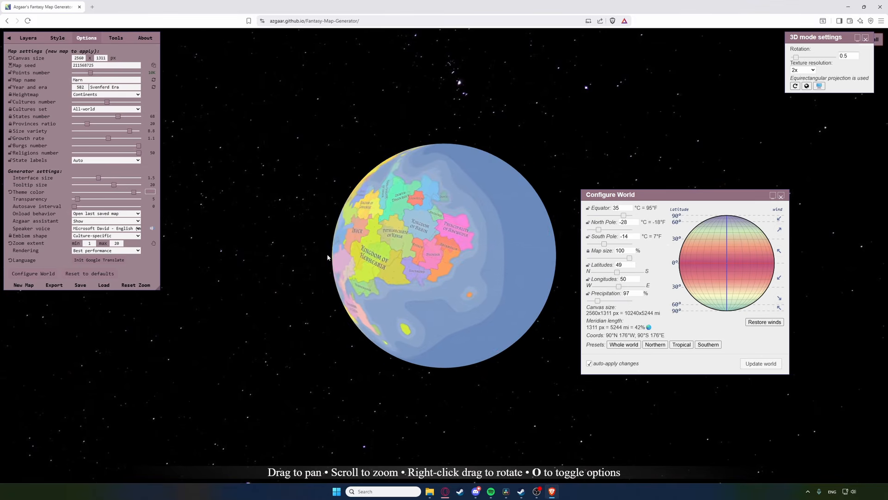
left_click_drag(424, 274, 478, 280)
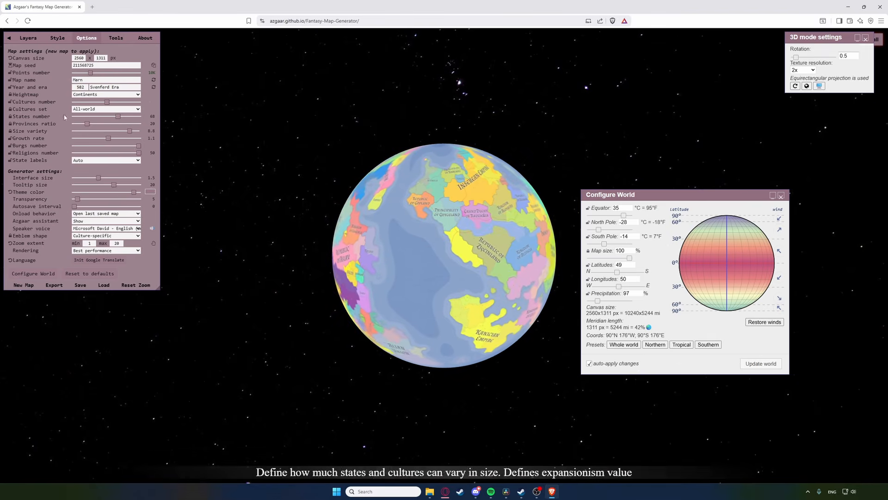
Step: Switch back to the Standard flat view and close Configure World
left_click(28, 37)
left_click(52, 216)
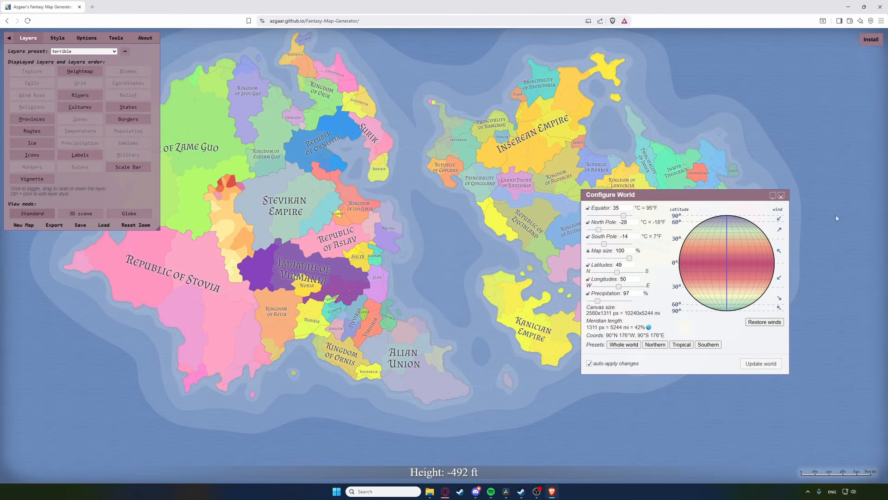
left_click(781, 195)
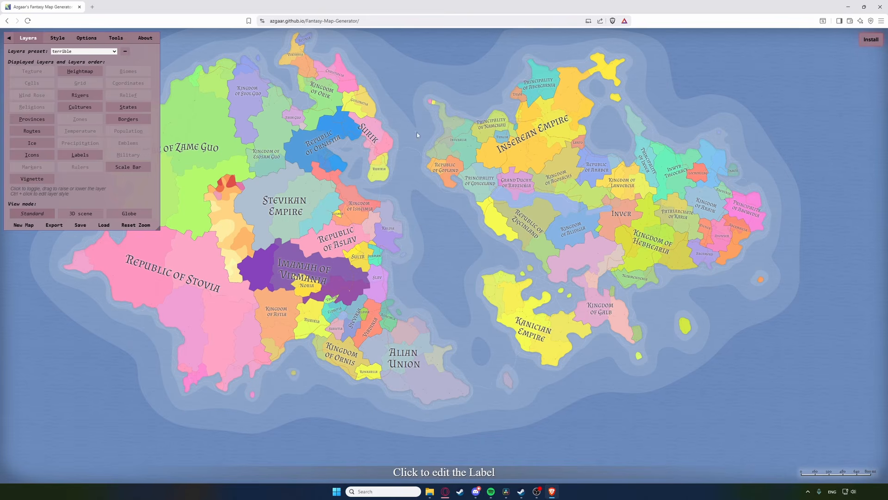
Step: Open the Units settings, keeping miles, and select the people per population point field
left_click(116, 38)
left_click(32, 118)
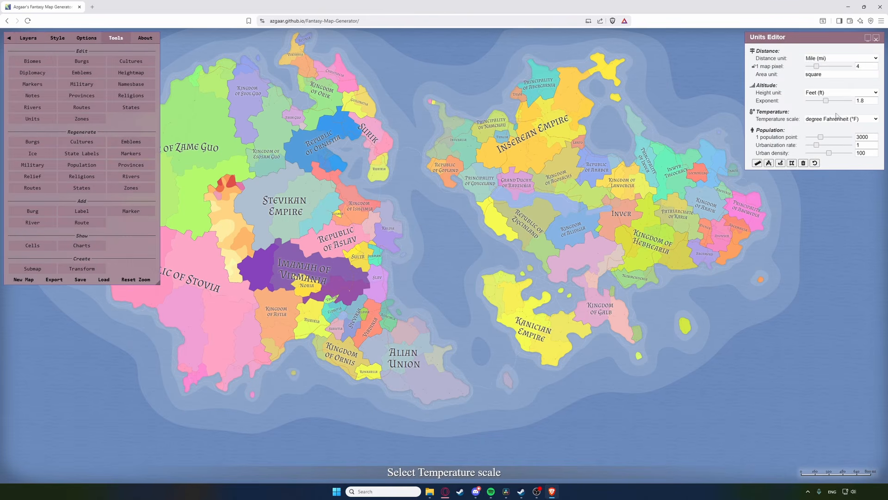
left_click(830, 62)
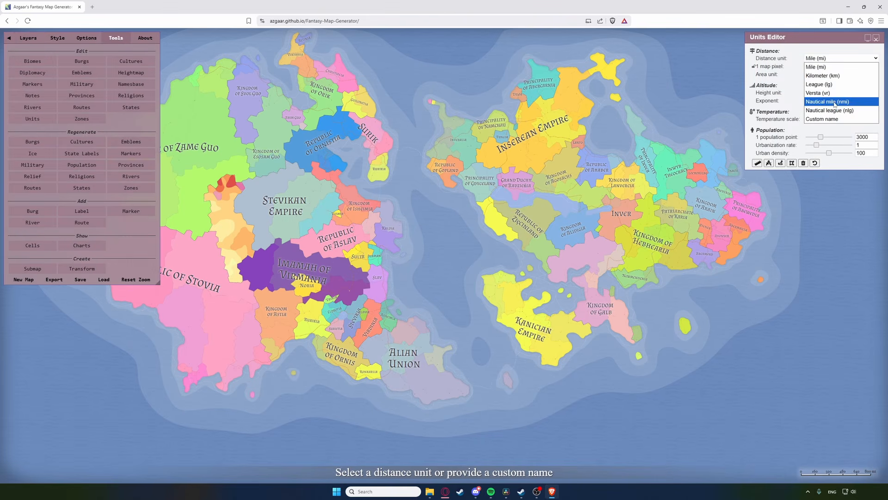
left_click(867, 68)
double_click(865, 66)
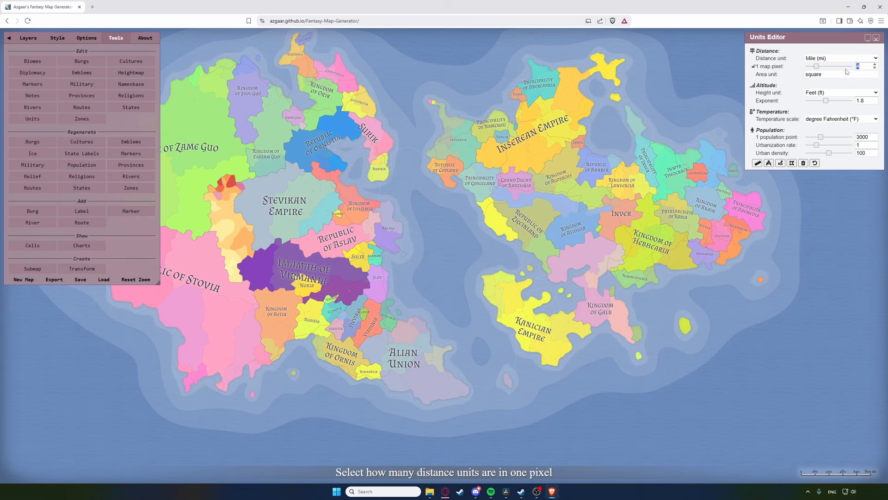
double_click(869, 99)
left_click(863, 137)
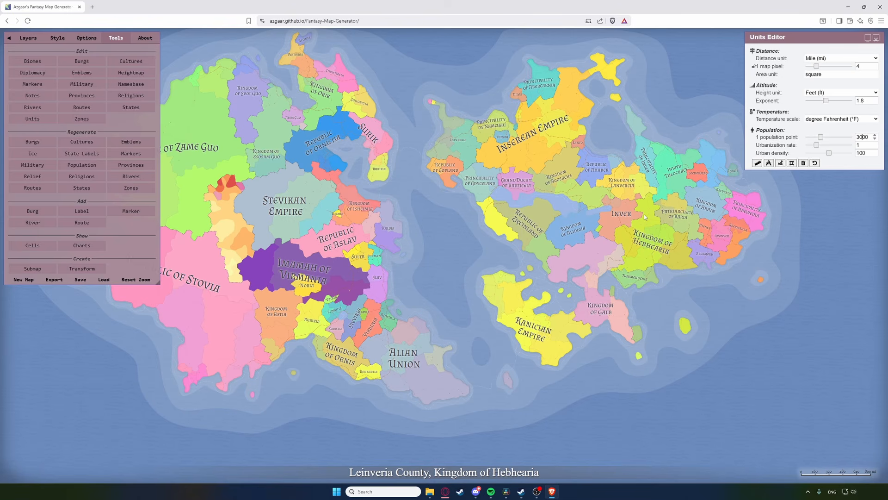
Step: Change '1 population point' from 3000 to 6000 with Banerda's details open
scroll(646, 217, "up", 5)
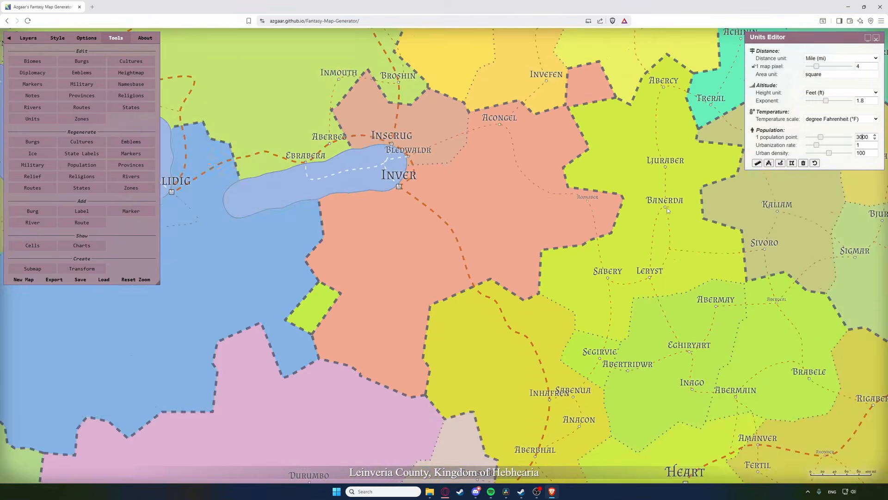
scroll(667, 207, "up", 2)
left_click(666, 207)
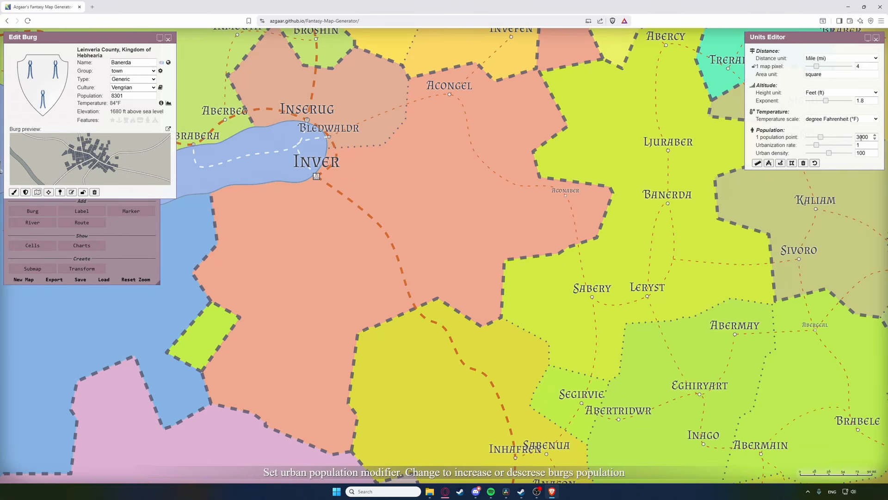
key("BackSpace")
type("6")
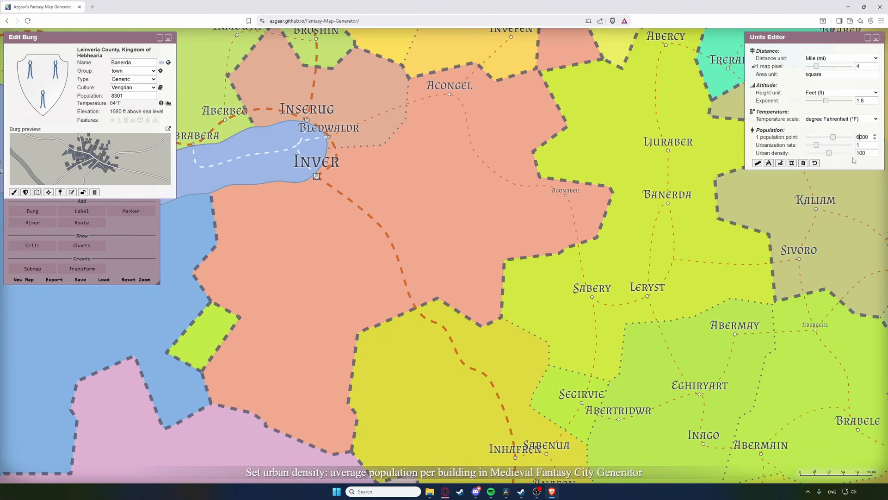
left_click(169, 38)
Step: Confirm Banerda's population is now 16602, then close both dialogs
left_click(668, 204)
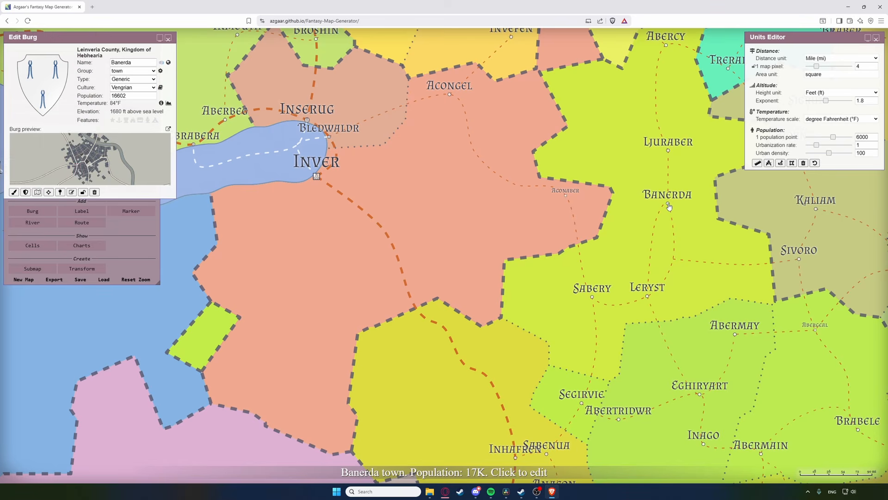
left_click_drag(126, 96, 111, 96)
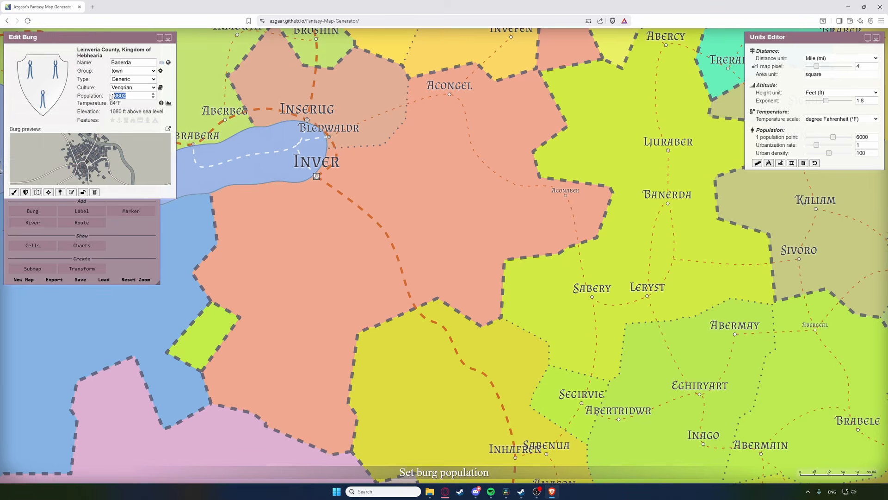
scroll(402, 208, "down", 5)
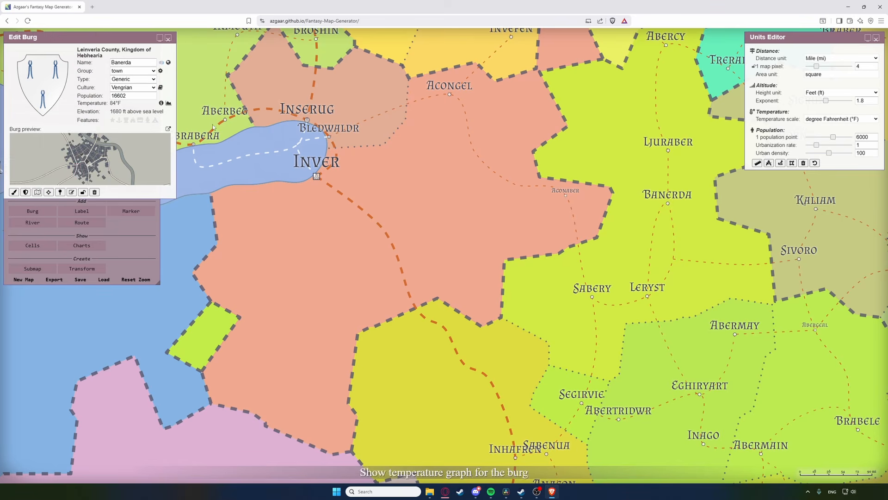
scroll(420, 215, "down", 5)
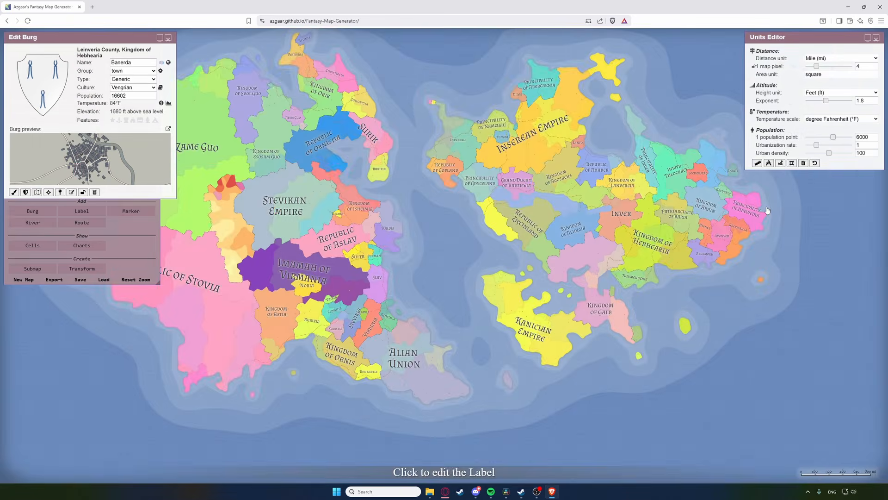
left_click(876, 38)
left_click(161, 40)
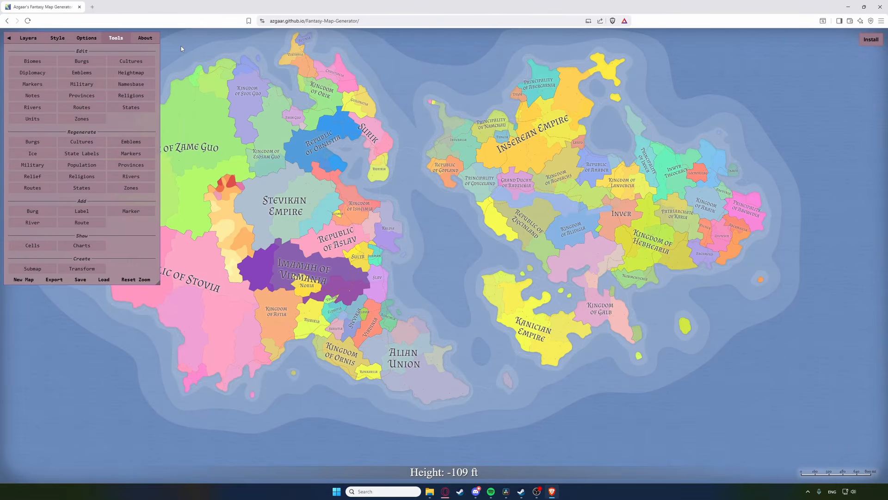
Step: Raise points to 40K, then apply the Pure landmass preset with Cells turned on
left_click(93, 39)
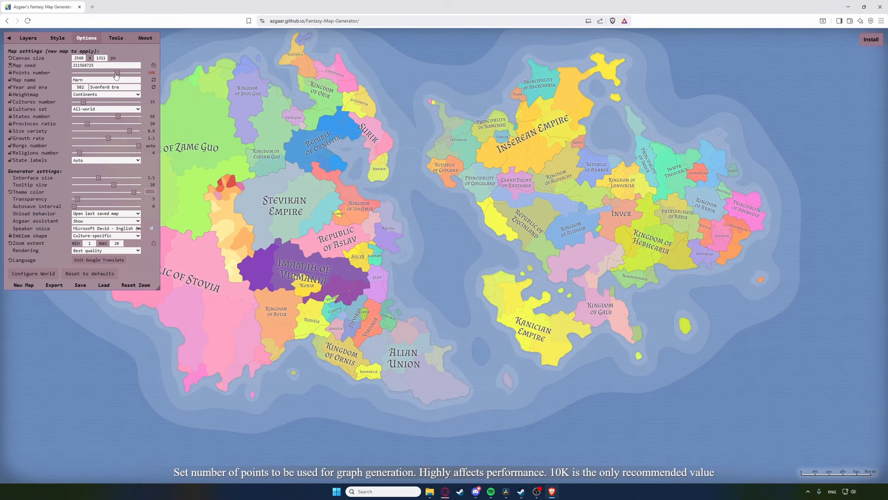
left_click_drag(91, 75, 117, 74)
left_click(28, 38)
left_click(84, 51)
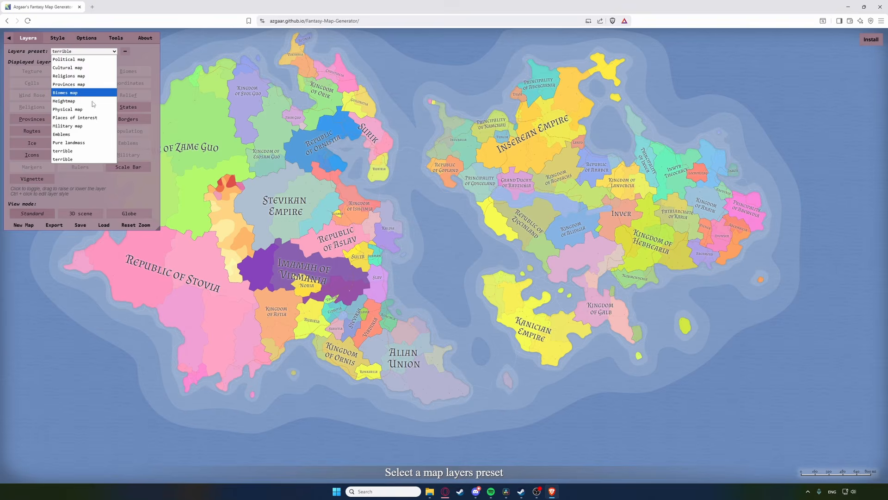
left_click(76, 146)
left_click(32, 83)
scroll(383, 288, "up", 5)
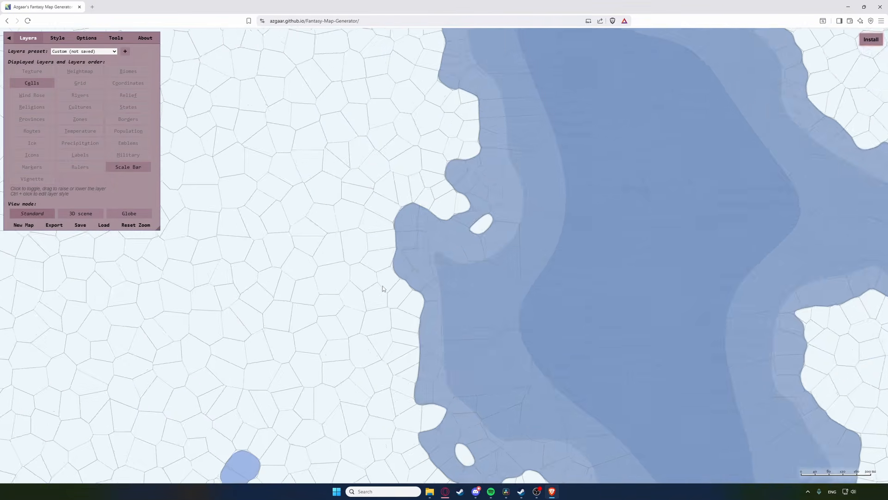
scroll(357, 316, "down", 5)
Step: Set the points number back to 10K and hide the side menu
left_click(86, 38)
left_click_drag(97, 74, 139, 74)
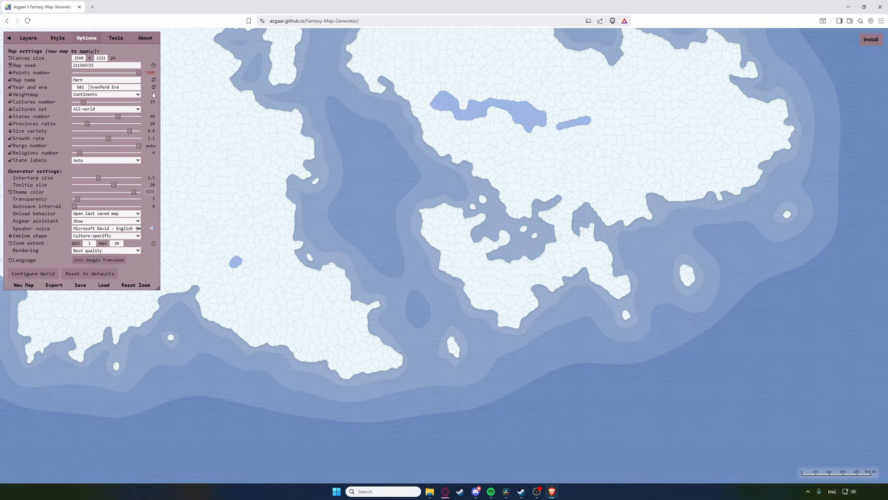
left_click(9, 38)
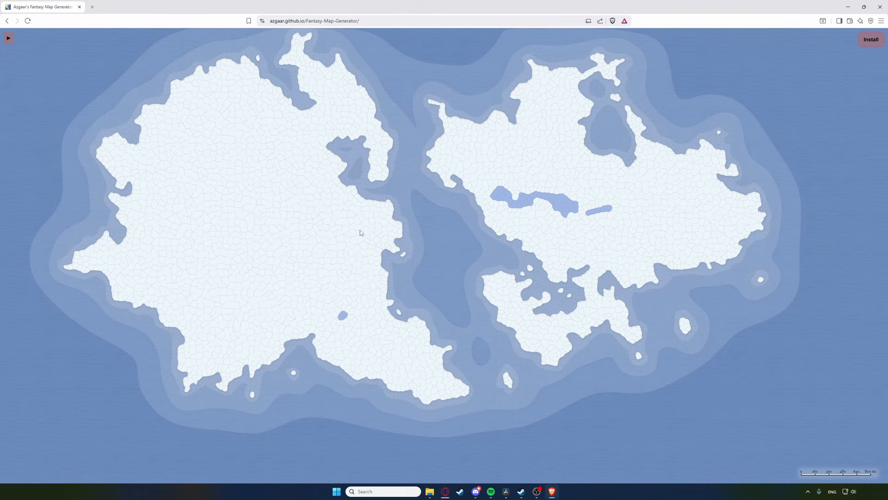
Step: Generate a brand-new map, confirming with Generate
left_click(8, 39)
left_click(8, 39)
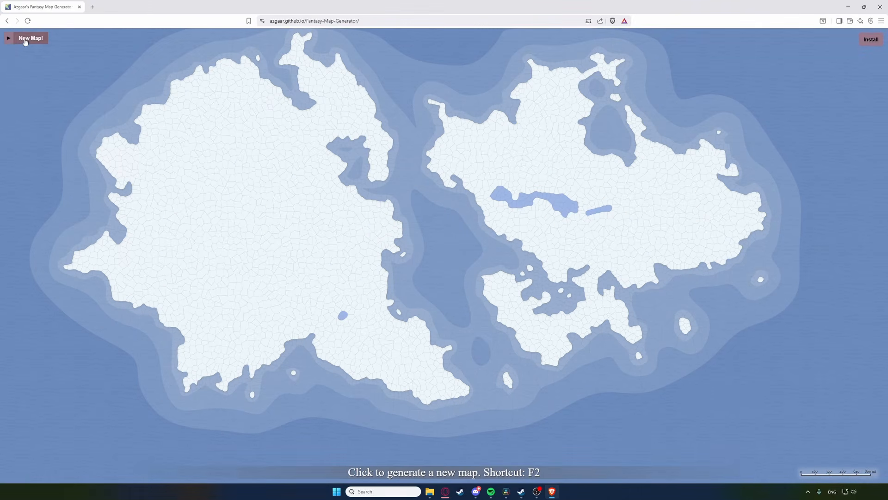
left_click(25, 41)
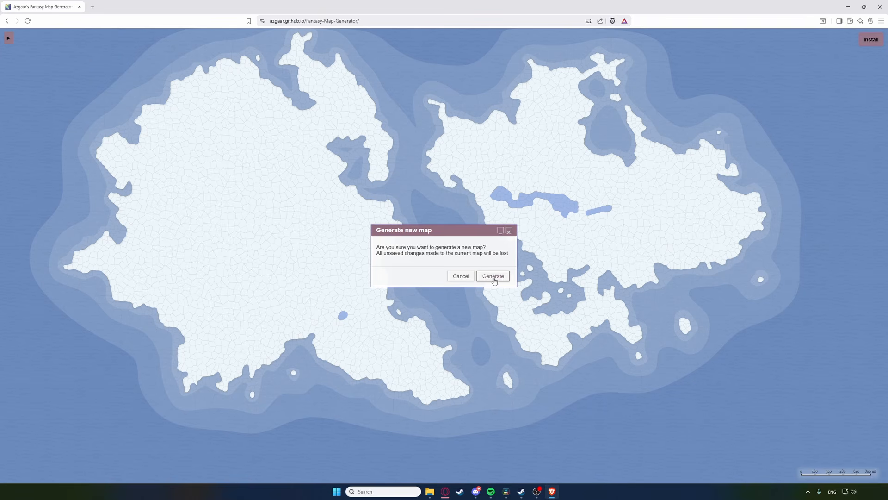
left_click(493, 276)
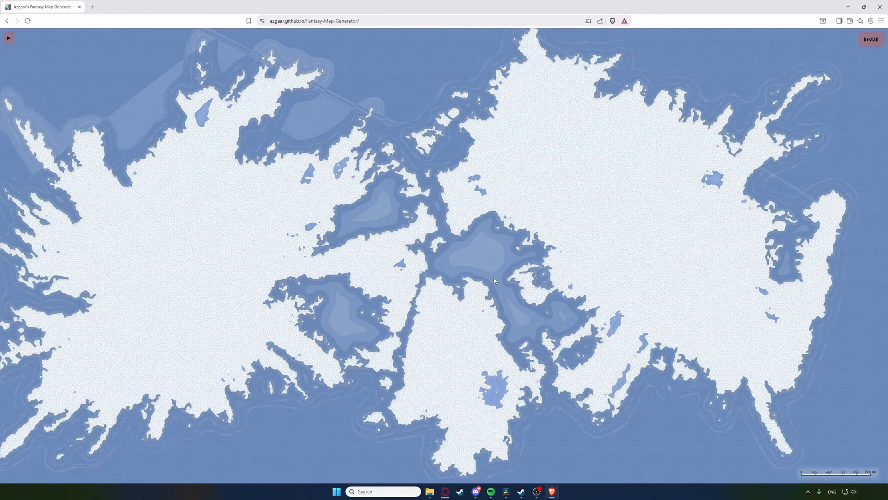
Step: Bring up the Load map options from the side menu
scroll(327, 238, "up", 5)
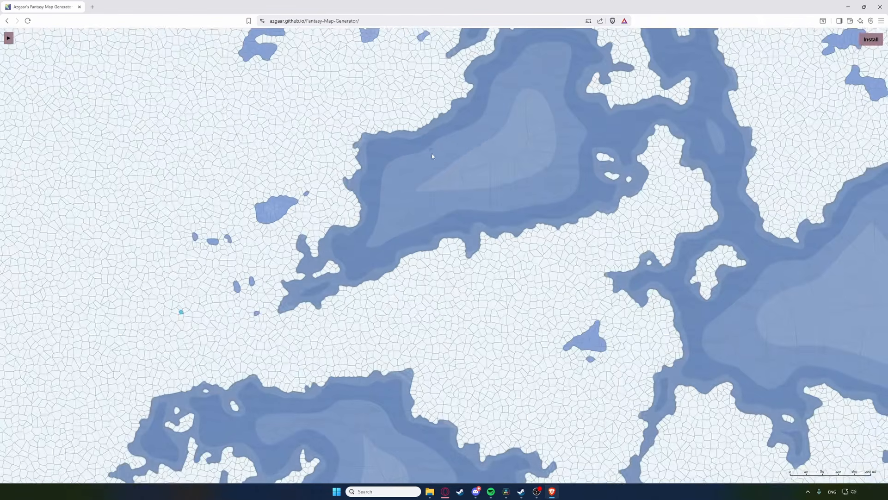
scroll(434, 291, "down", 5)
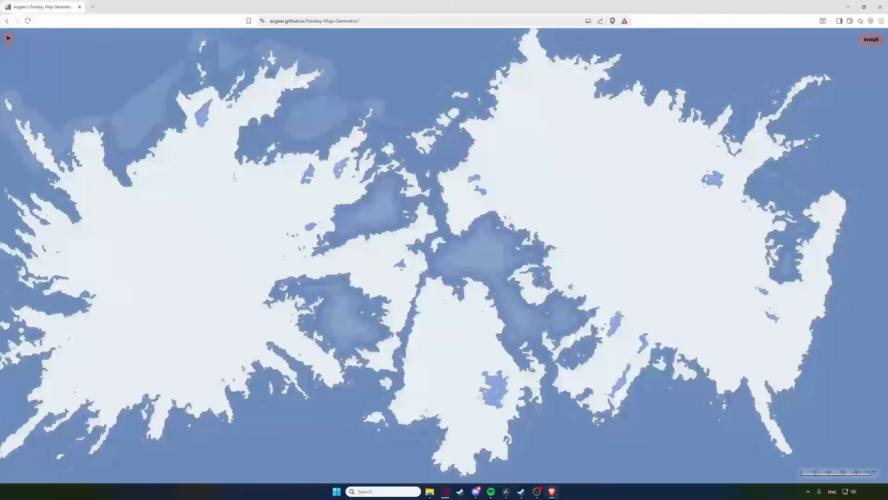
left_click(8, 38)
left_click(104, 285)
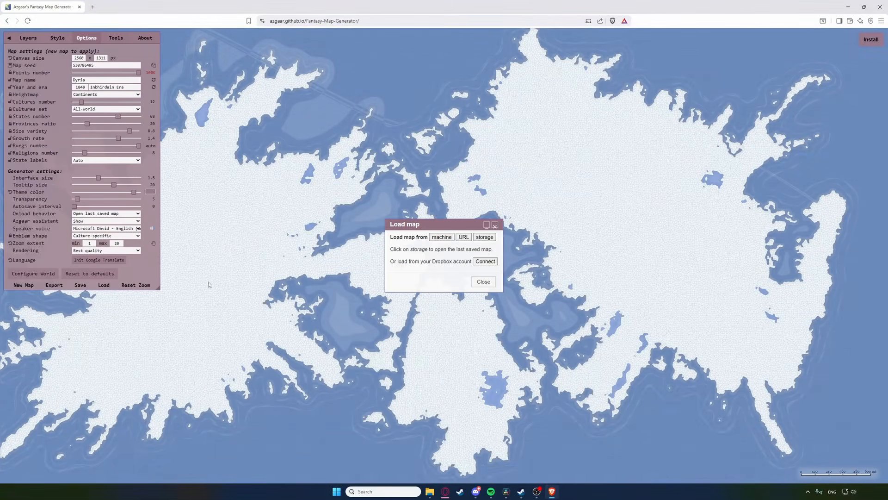
Step: Load the last browser-saved map and transform it to 60K points
left_click(482, 239)
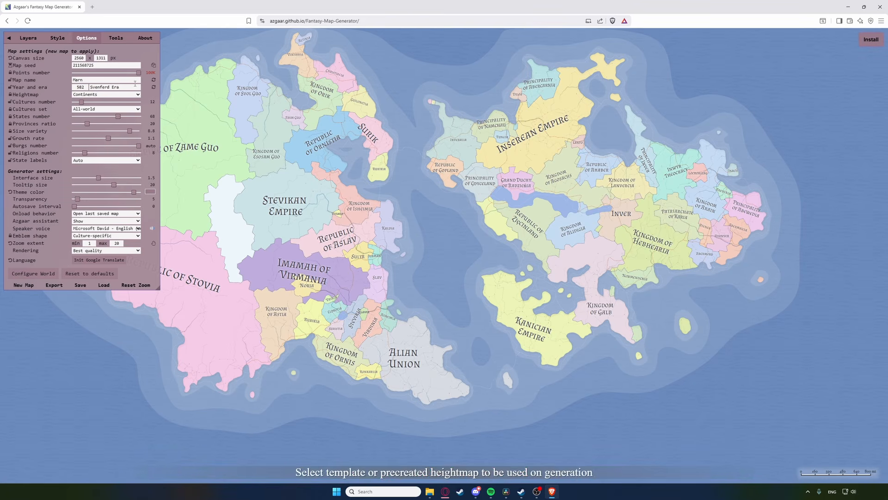
left_click(111, 41)
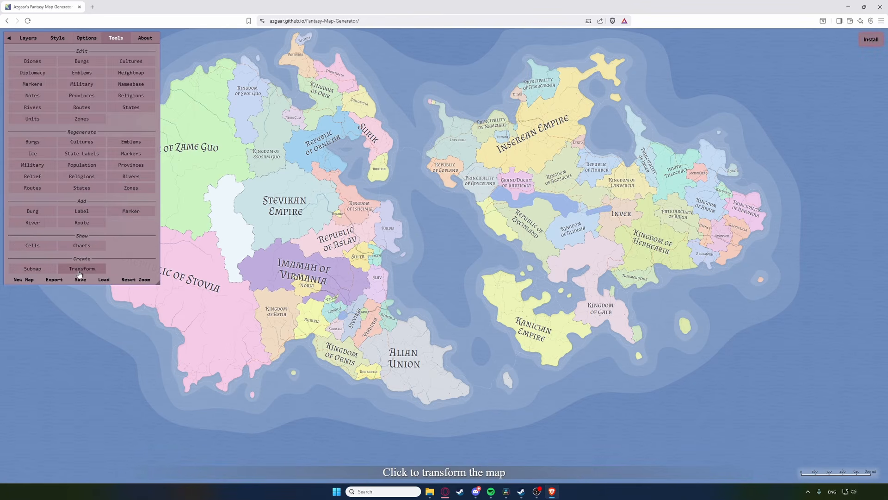
left_click(81, 269)
mouse_move(490, 208)
left_mouse_down()
mouse_move(458, 209)
mouse_move(475, 211)
left_mouse_up()
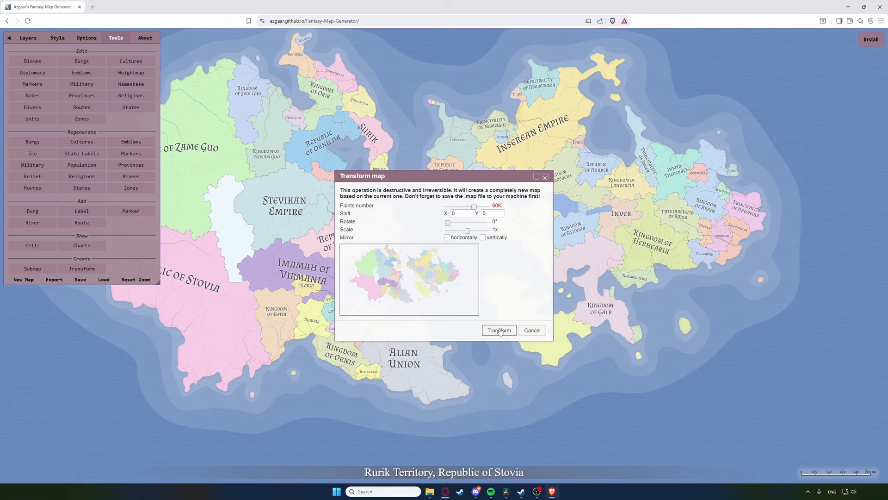
left_click(500, 331)
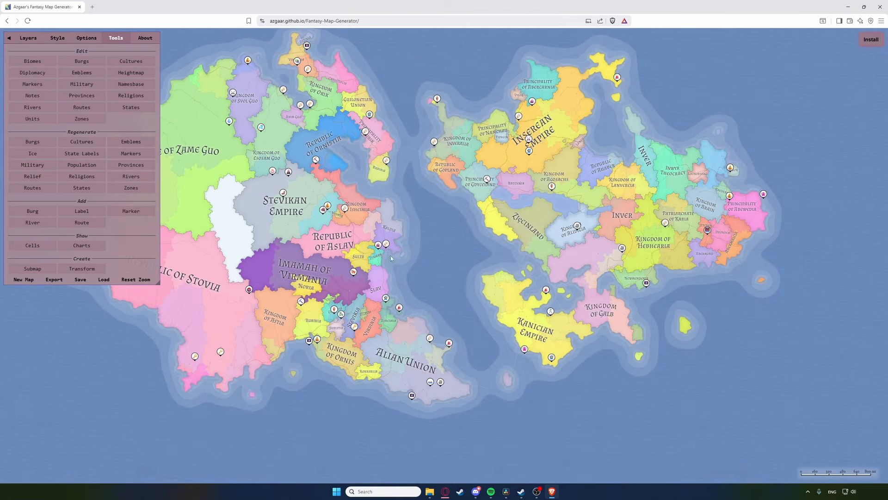
Step: Turn off the Markers layer, leaving Cells hidden
scroll(377, 208, "up", 10)
left_click(28, 38)
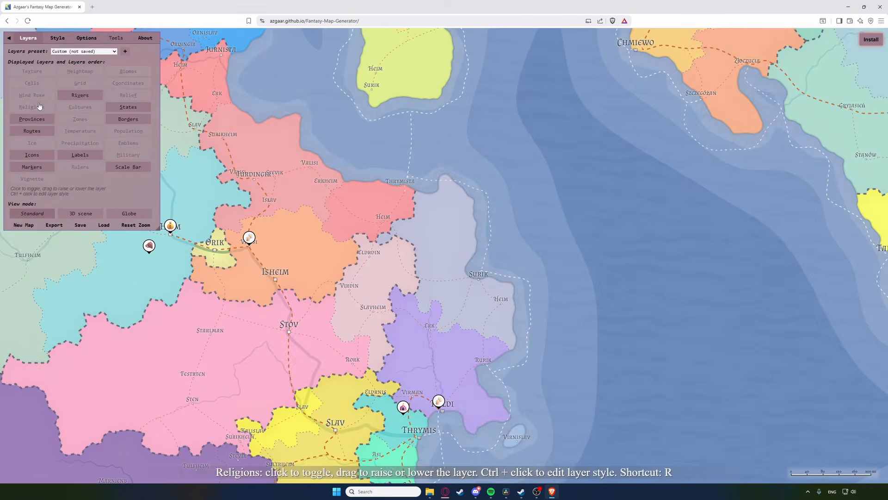
left_click(37, 88)
scroll(435, 231, "down", 10)
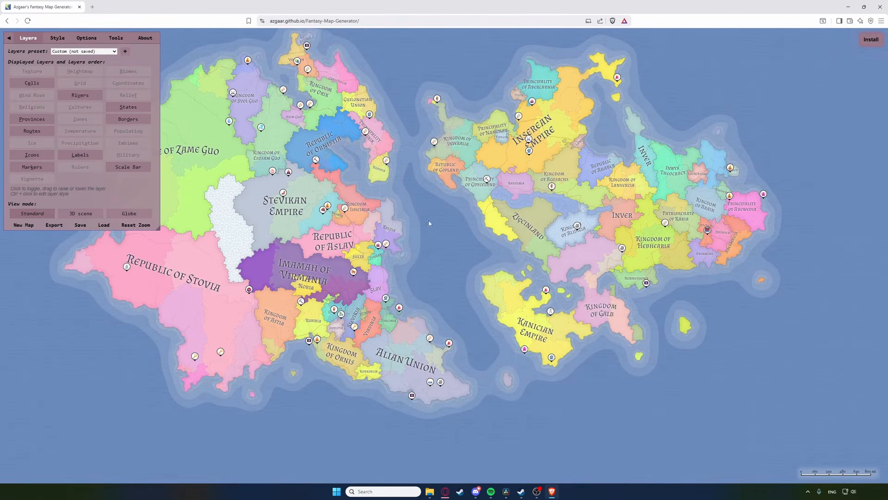
left_click(32, 167)
left_click(32, 83)
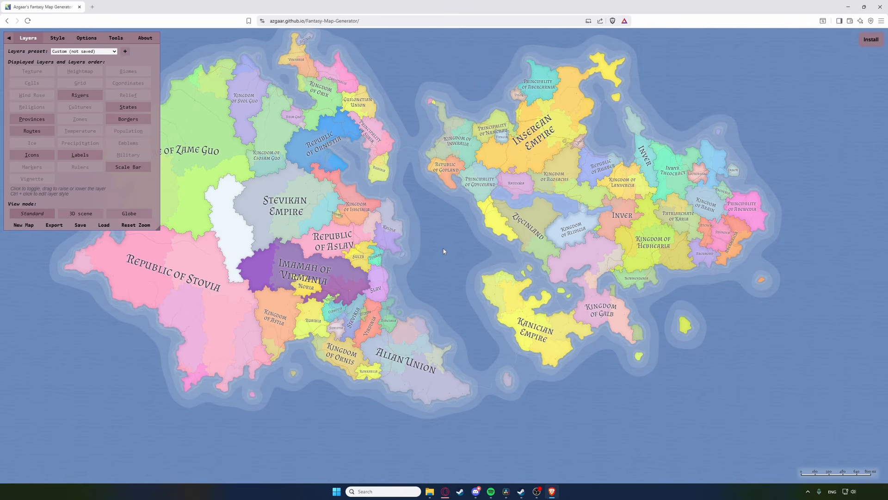
Step: Open the Heightmap editor from Tools and enter heightmap edit mode
left_click(115, 38)
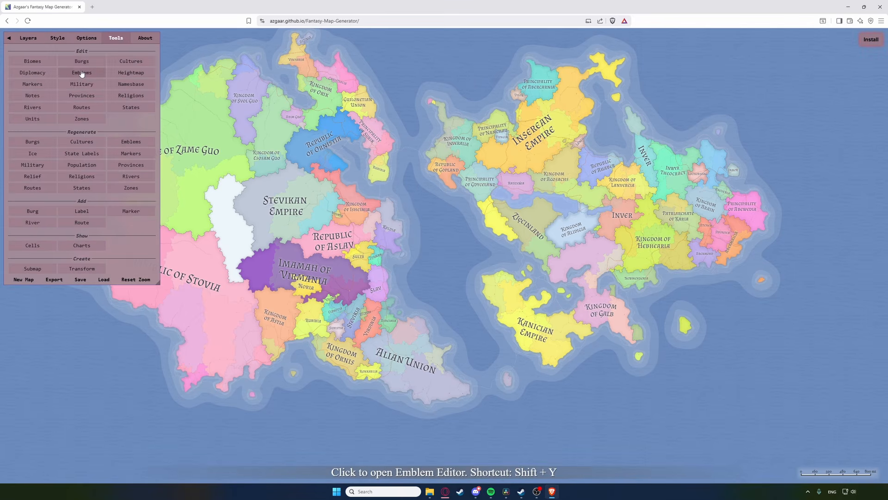
left_click(129, 72)
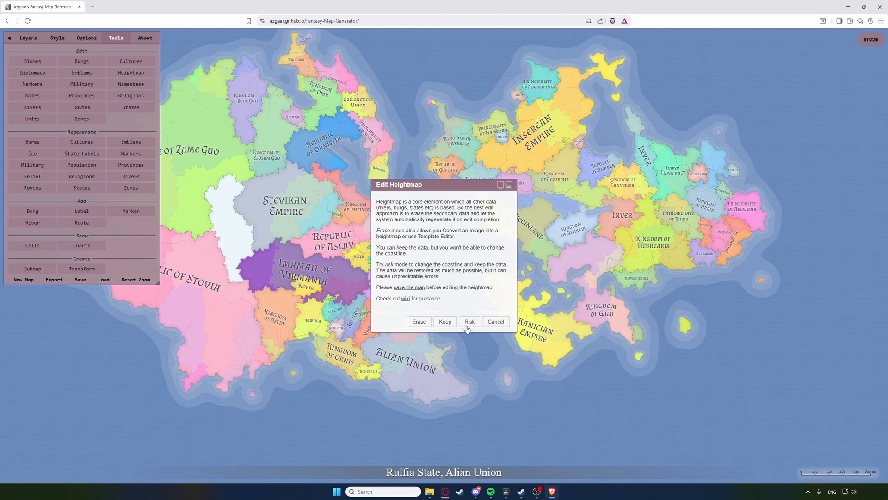
left_click(420, 323)
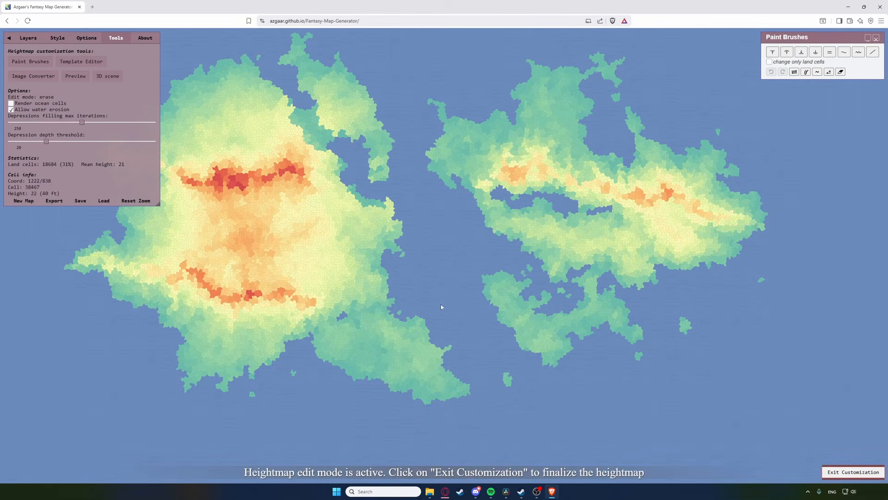
Step: Raise new land along the eastern continent's north coast, then carve it into islets and ring lakes
left_click(775, 53)
mouse_move(654, 124)
left_mouse_down()
mouse_move(621, 132)
mouse_move(620, 79)
mouse_move(676, 141)
mouse_move(570, 108)
mouse_move(680, 122)
mouse_move(601, 116)
mouse_move(668, 134)
mouse_move(655, 107)
mouse_move(622, 109)
mouse_move(638, 137)
left_mouse_up()
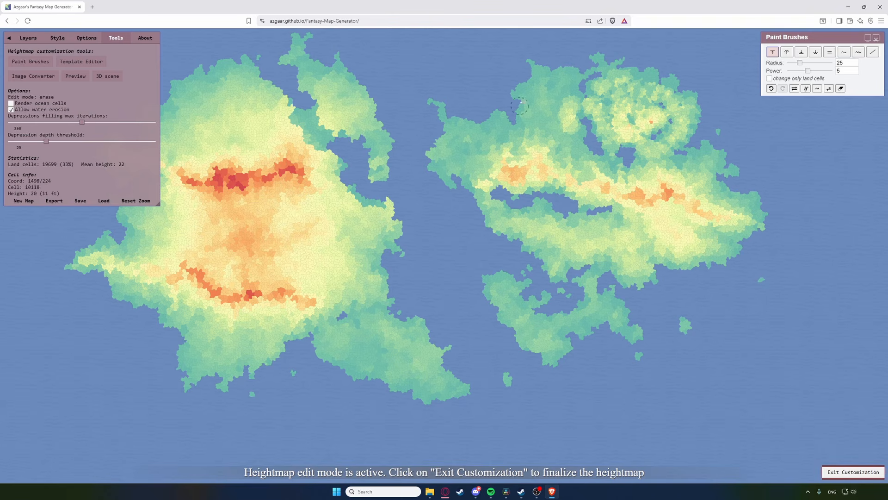
left_click_drag(519, 83, 440, 106)
left_click(801, 52)
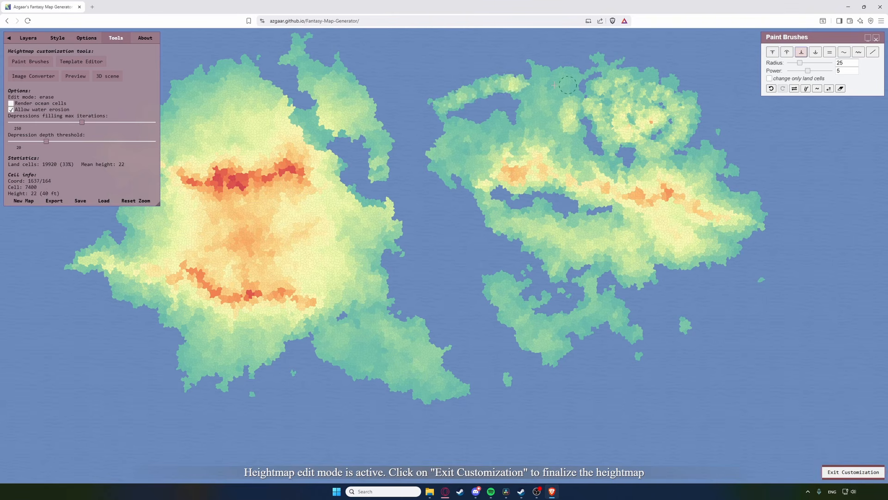
mouse_move(554, 85)
left_mouse_down()
mouse_move(453, 99)
mouse_move(556, 82)
mouse_move(649, 117)
mouse_move(659, 95)
mouse_move(669, 104)
mouse_move(634, 109)
left_mouse_up()
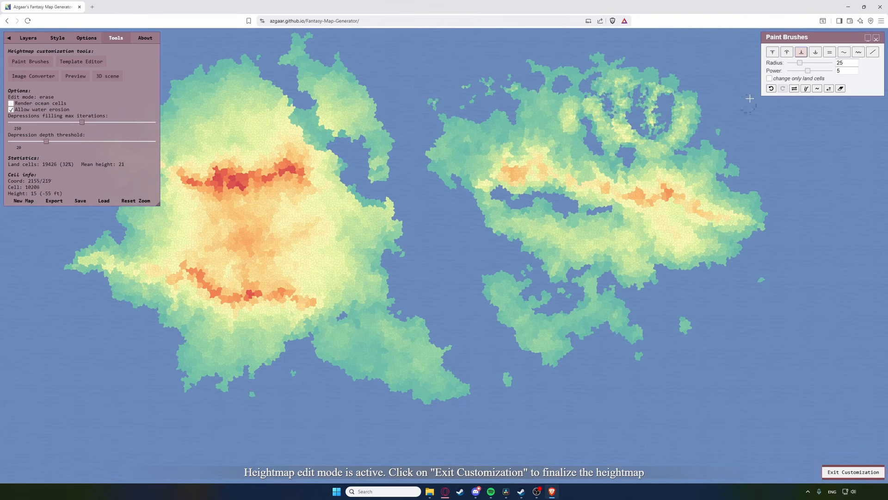
Step: Raise a tall peak inland on the eastern continent with the Raise brush
left_click(773, 52)
mouse_move(659, 160)
left_mouse_down()
mouse_move(655, 152)
mouse_move(658, 178)
mouse_move(650, 146)
mouse_move(668, 185)
mouse_move(689, 201)
left_mouse_up()
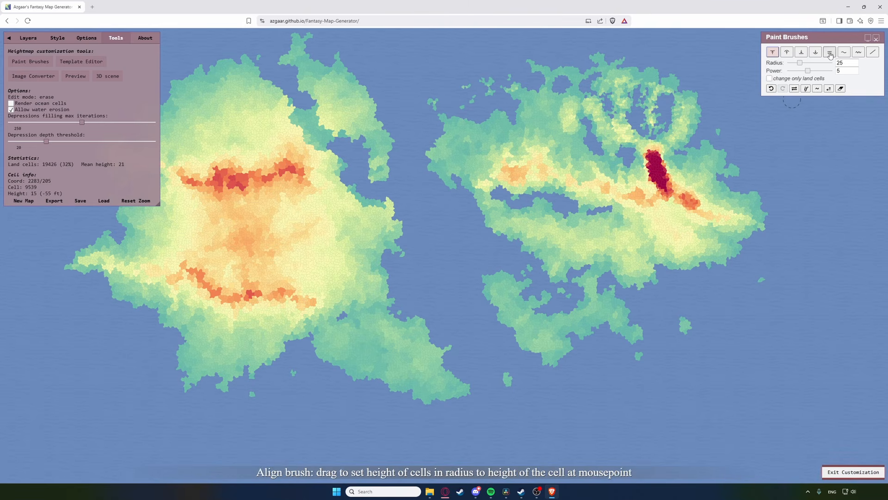
left_click(859, 52)
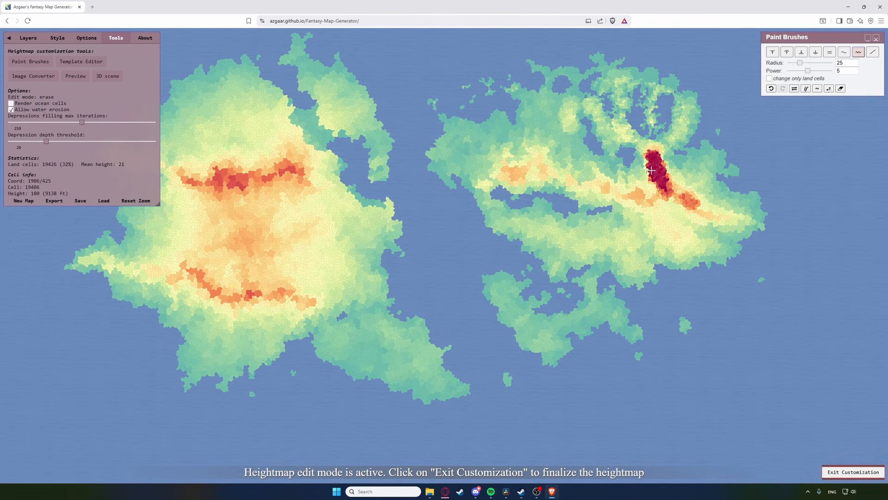
left_click(772, 52)
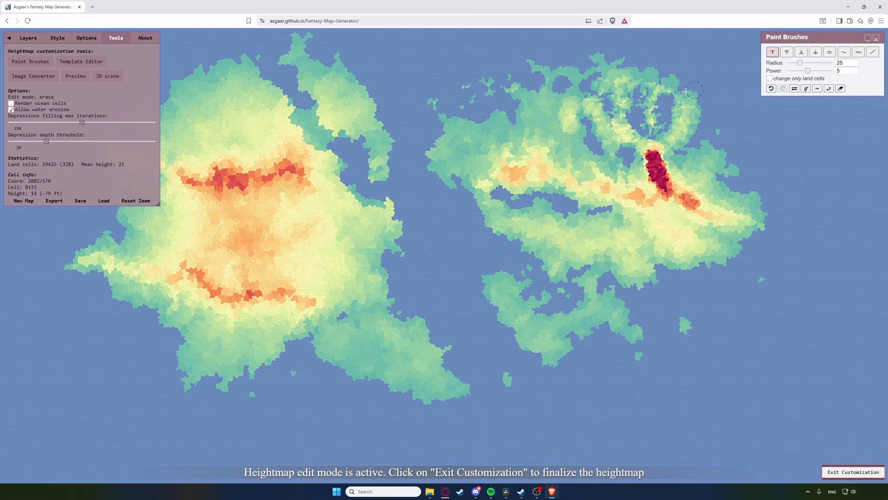
Step: Exit heightmap customization to regenerate the political map, then open the Biomes Editor
left_click(850, 472)
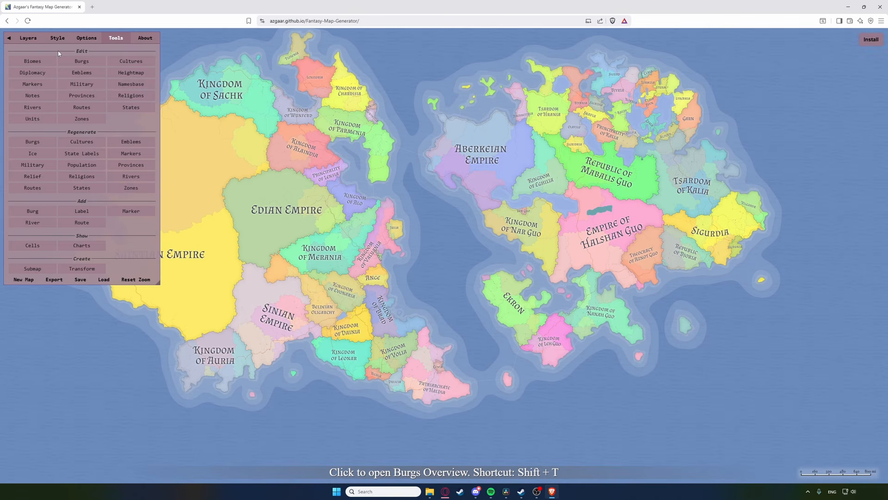
left_click(33, 62)
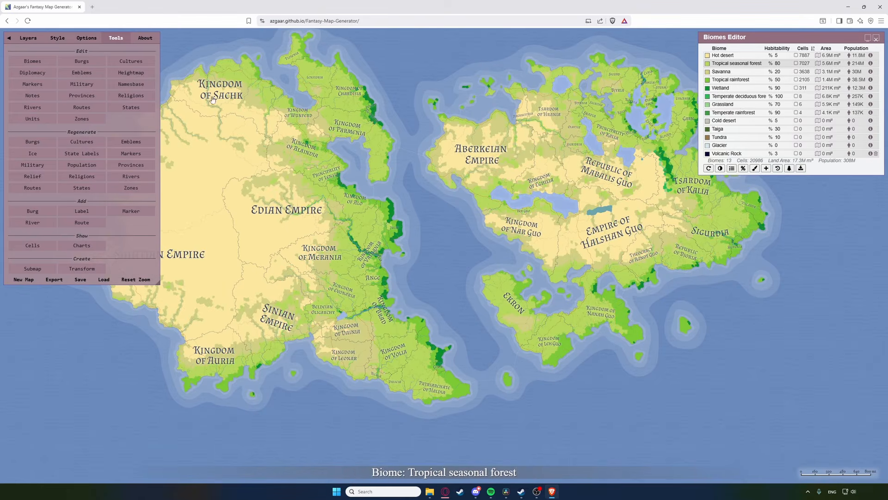
Step: In Configure World, set map size to 39.6% and latitudes to 41.9
left_click(86, 37)
left_click(50, 274)
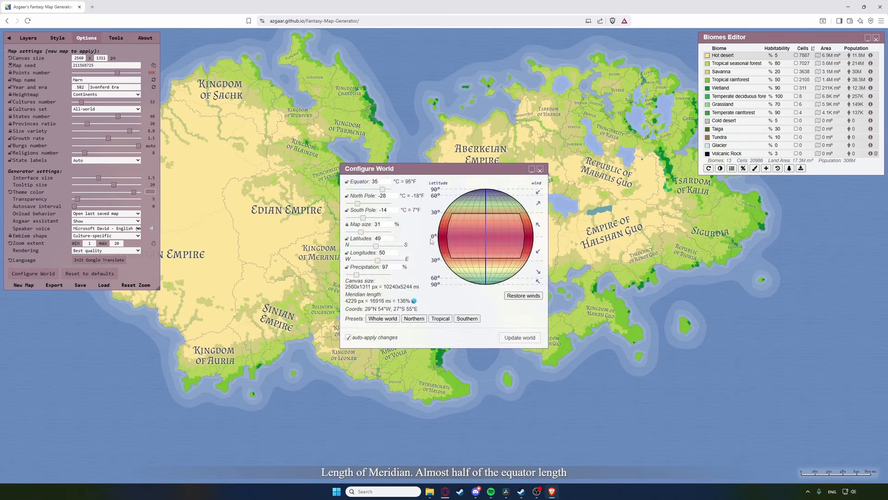
left_click_drag(446, 172, 744, 263)
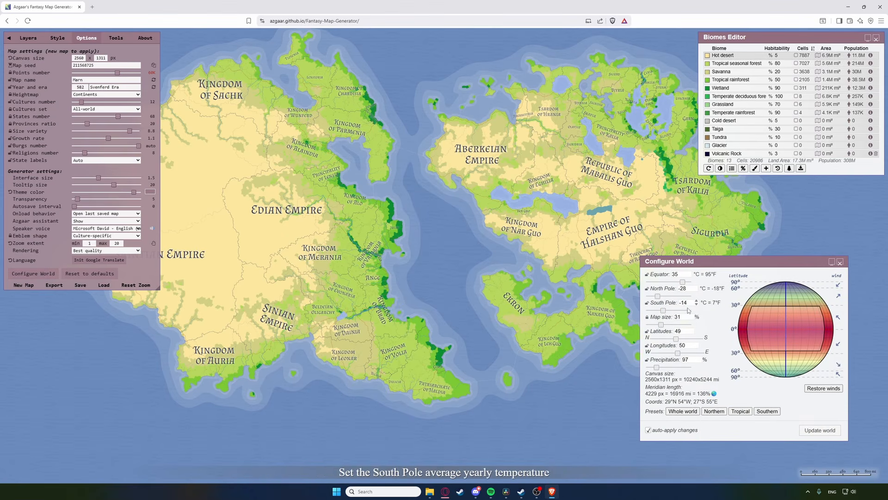
left_click(665, 325)
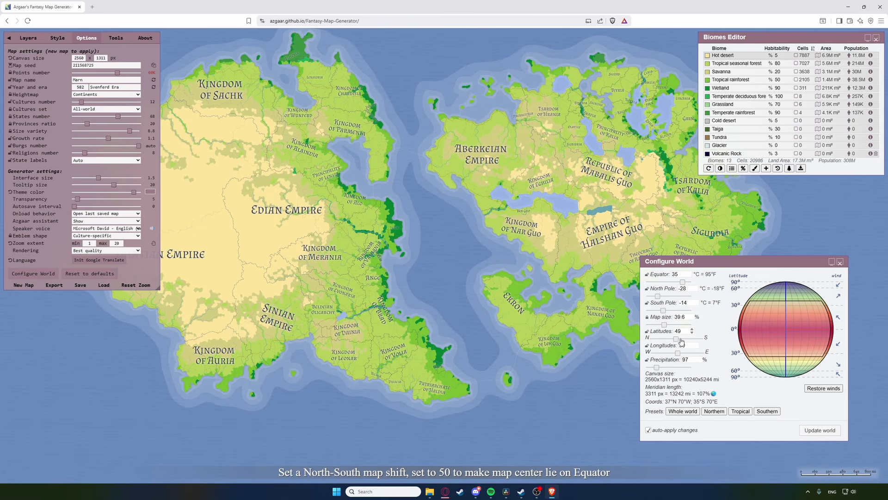
left_click(680, 340)
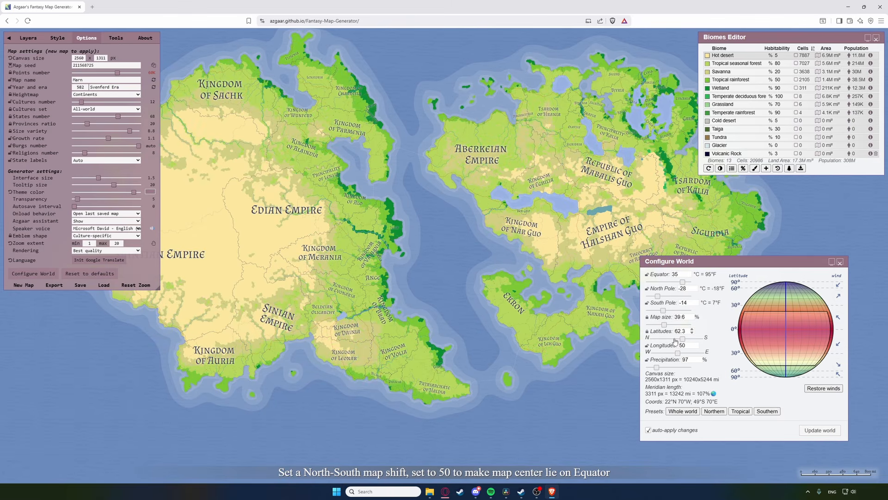
left_click(672, 339)
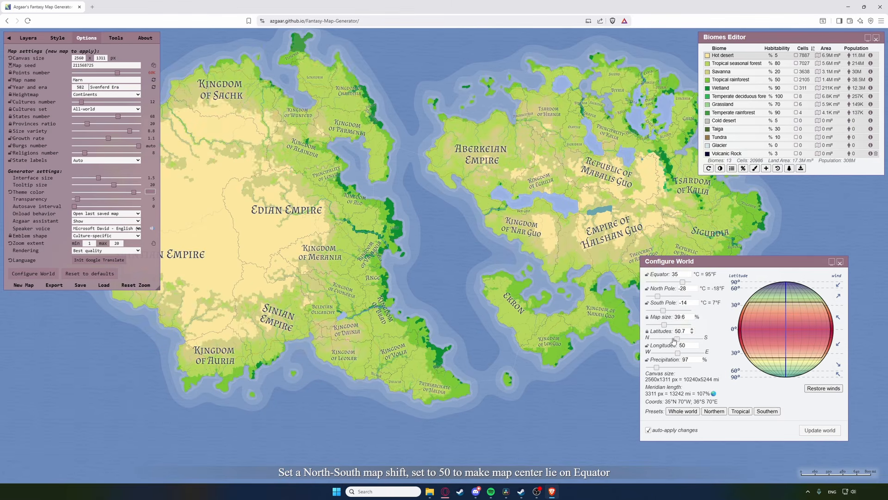
left_click(841, 265)
Step: Paint Tropical rainforest near Sigurdia on the eastern continent and apply the biome change
left_click(755, 168)
left_click(730, 214)
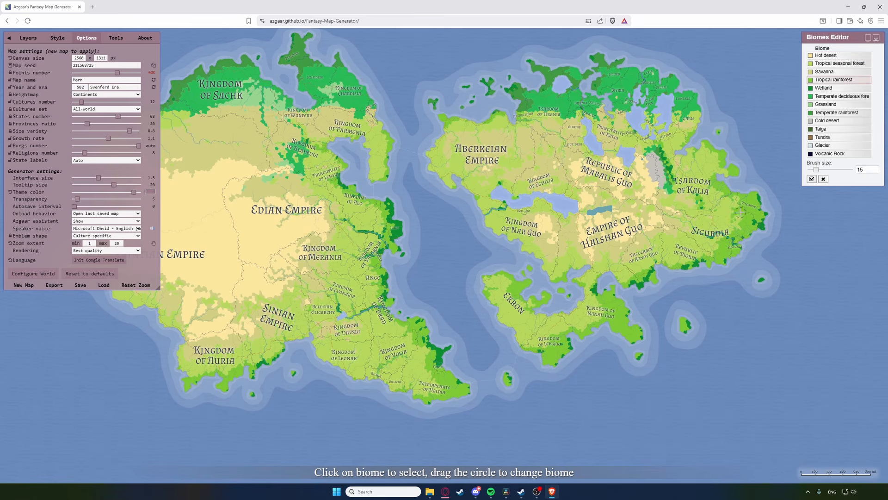
mouse_move(740, 212)
left_mouse_down()
mouse_move(721, 213)
mouse_move(735, 206)
left_mouse_up()
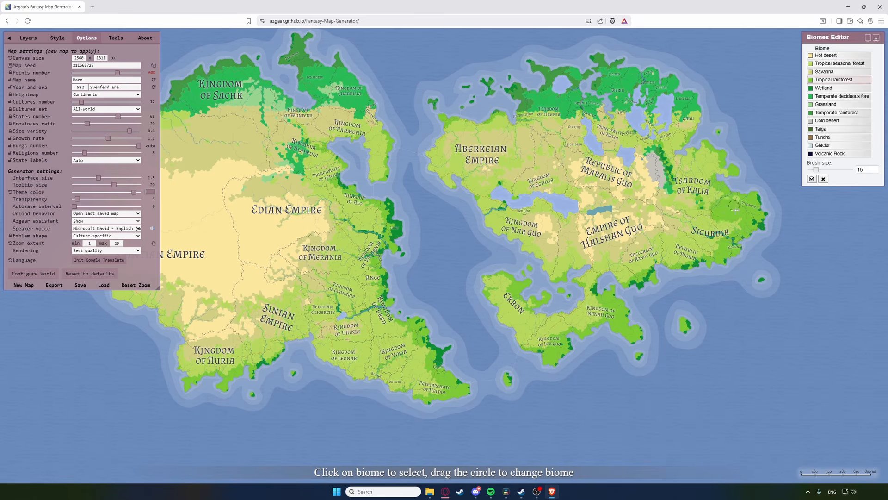
left_click(811, 178)
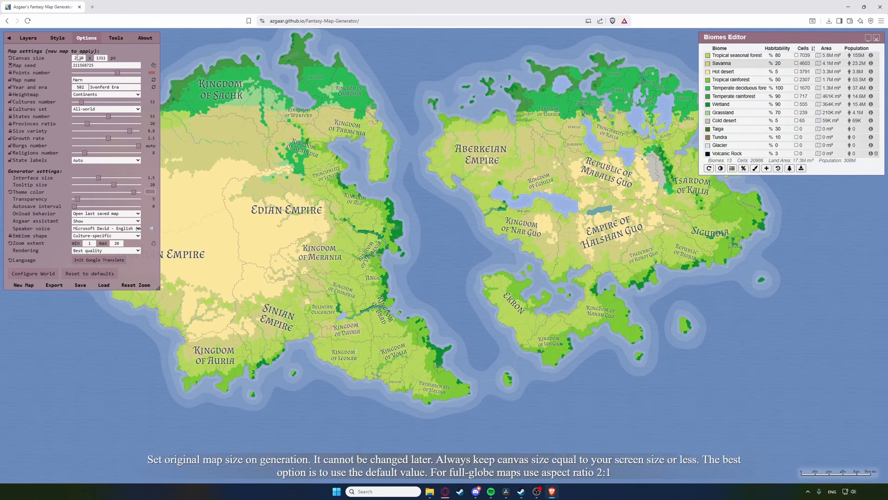
left_click(116, 38)
Step: Open the Cultures Editor, browse the Hantzu culture's namesbase choices, then open the Namesbase Editor
left_click(132, 62)
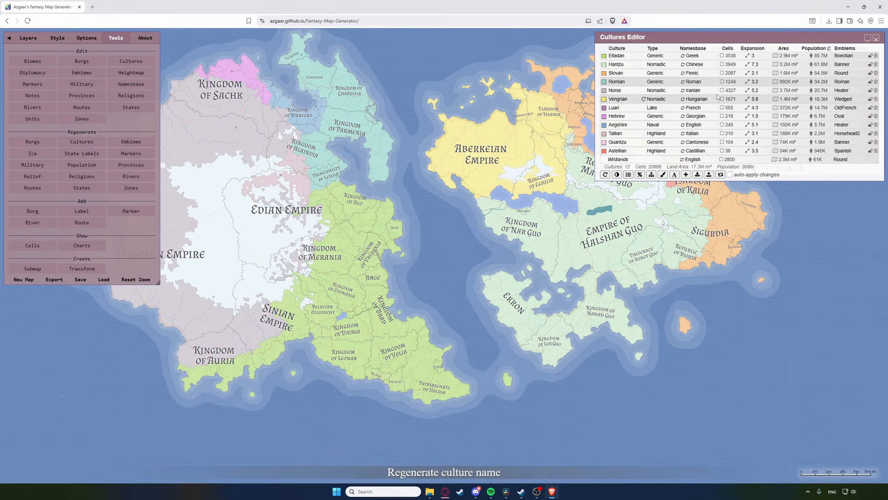
left_click(694, 65)
scroll(702, 139, "down", 5)
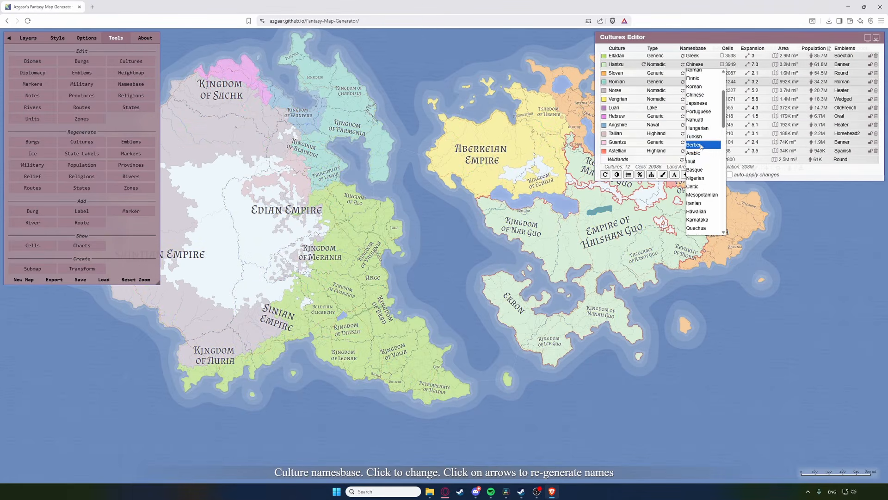
scroll(704, 187, "up", 5)
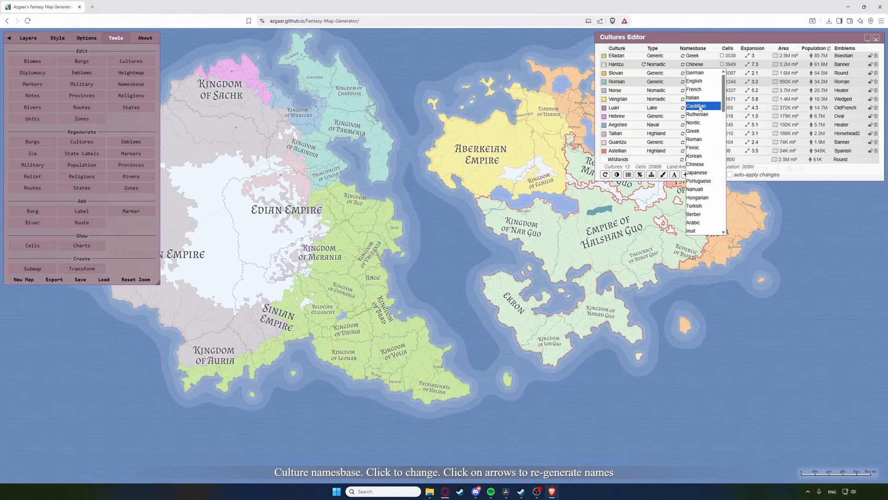
left_click(141, 85)
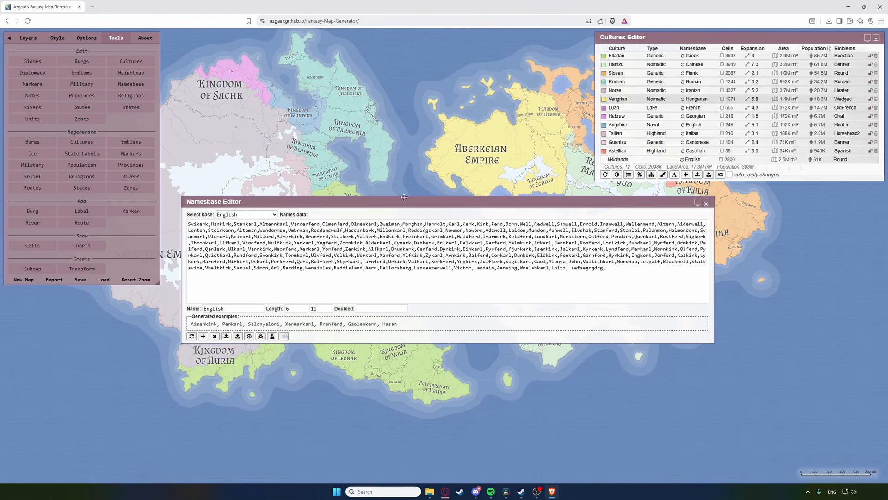
Step: Select the Greek name base and regenerate its example names twice
left_click(241, 215)
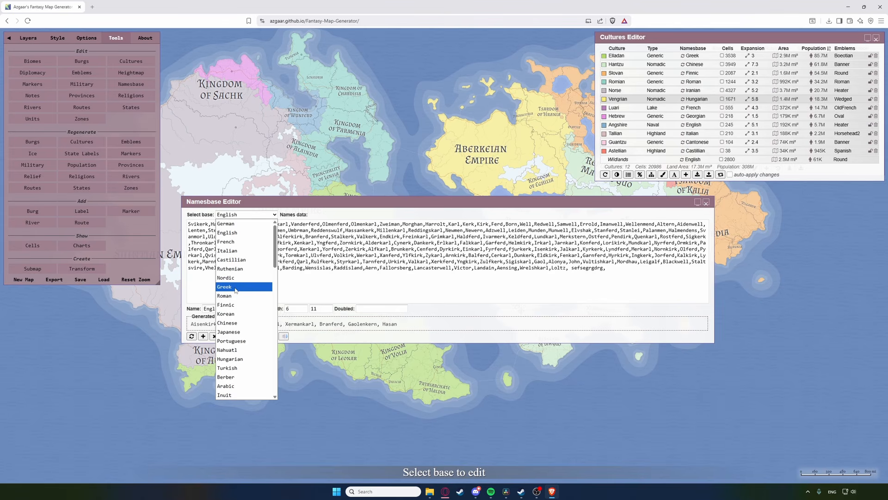
scroll(238, 296, "down", 5)
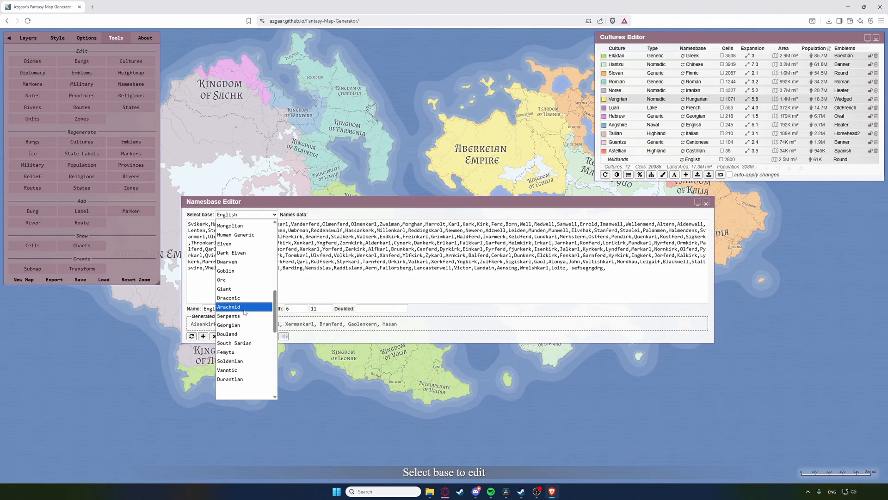
scroll(244, 305, "up", 5)
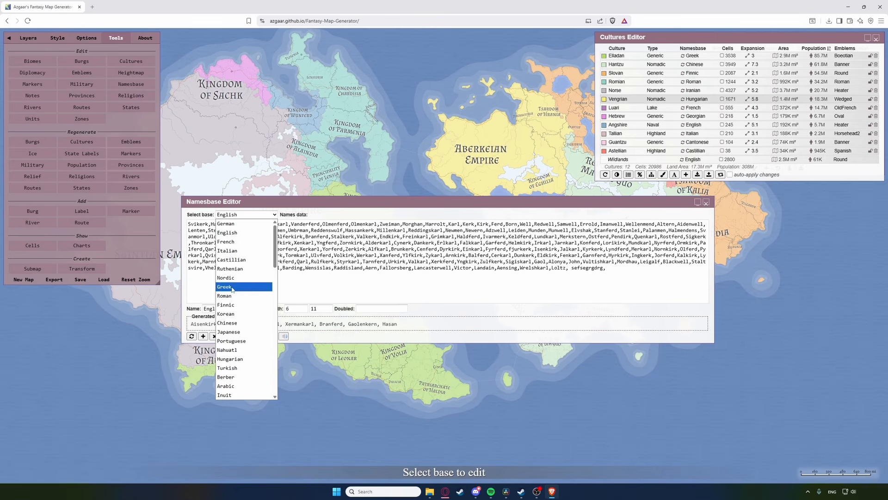
left_click(236, 284)
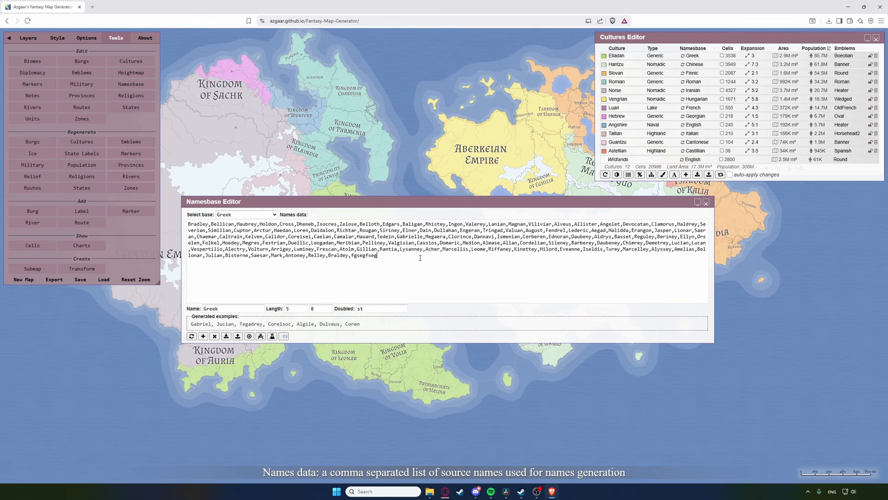
left_click(191, 336)
left_click(191, 336)
Step: Close the Namesbase Editor, paint the yellow Vengrian culture south past Beladam, and apply
left_click(706, 202)
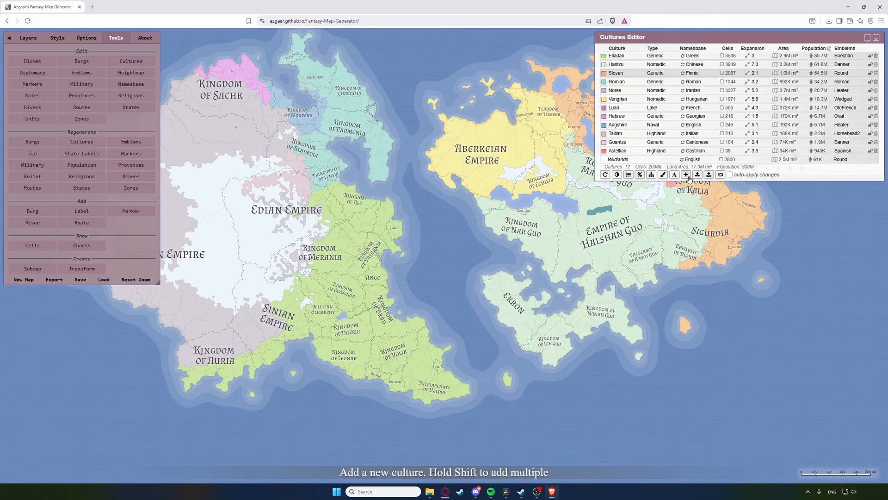
left_click(663, 175)
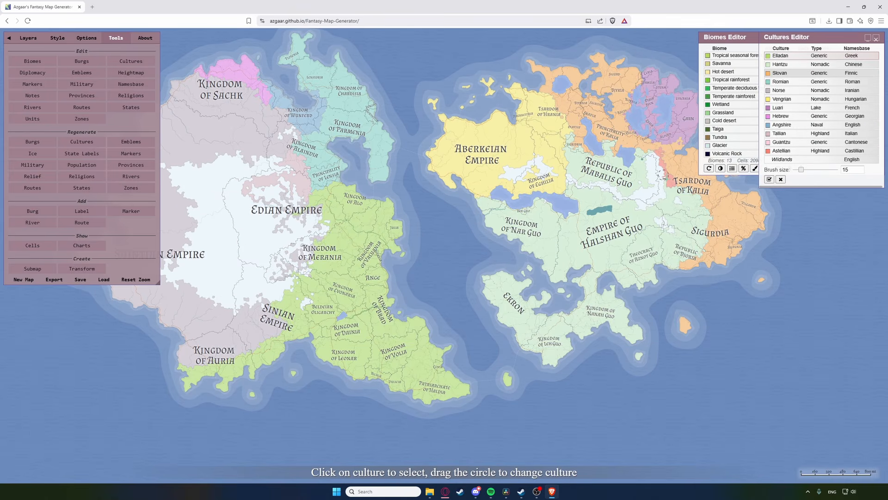
left_click(557, 183)
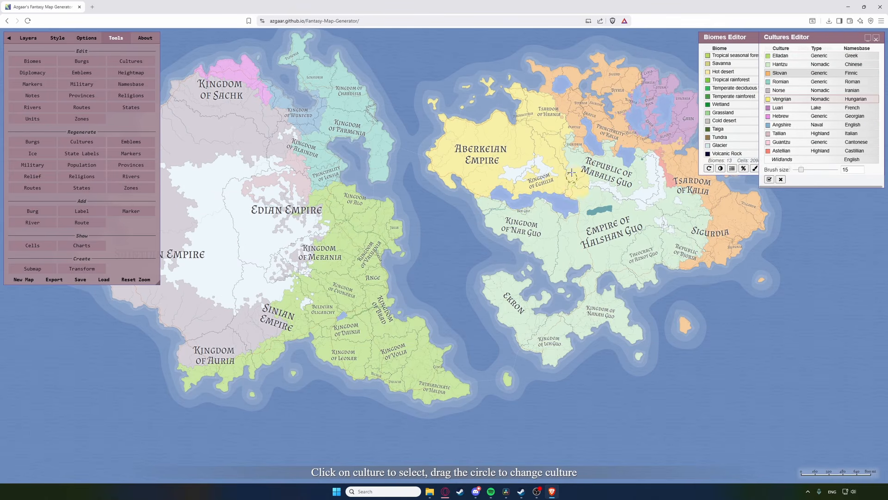
scroll(583, 197, "up", 1)
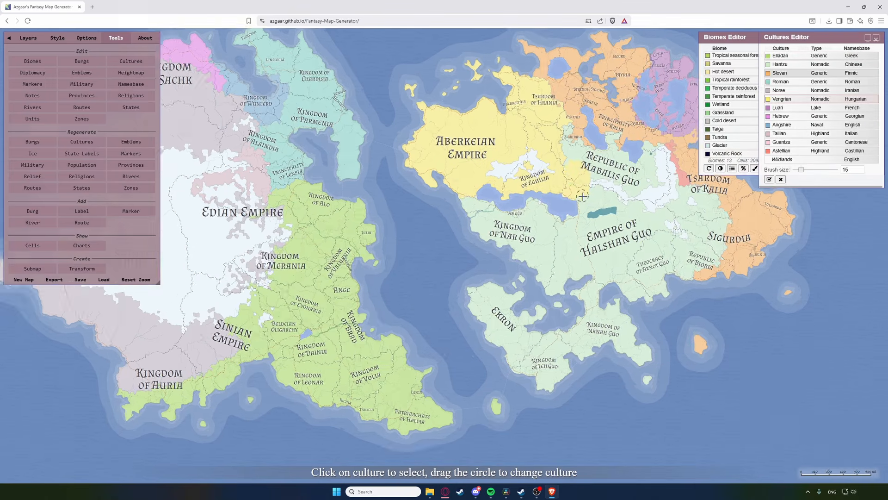
scroll(583, 196, "up", 3)
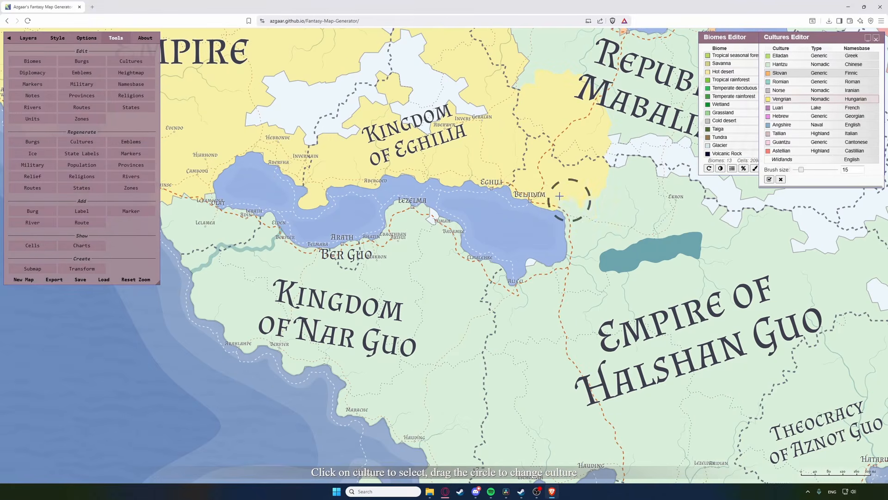
mouse_move(585, 199)
left_mouse_down()
mouse_move(532, 262)
mouse_move(595, 198)
left_mouse_up()
left_click(769, 180)
scroll(621, 244, "down", 5)
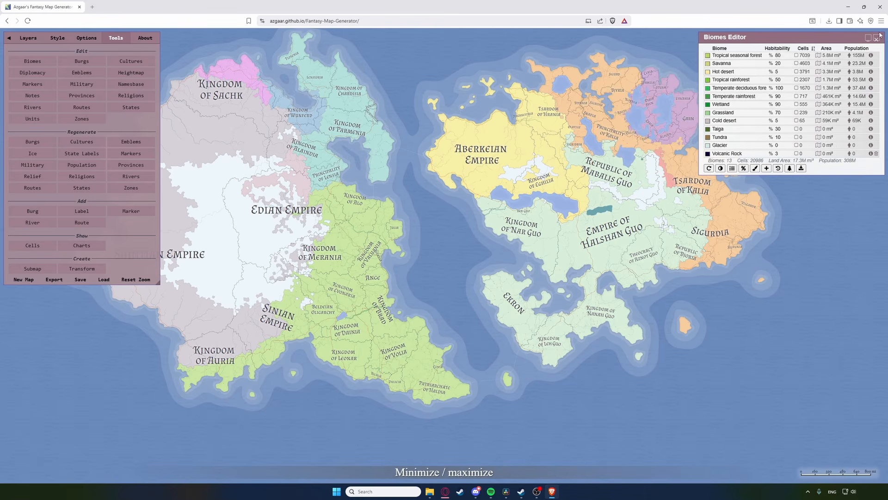
Step: Close the Cultures Editor and drag the Options States slider from 68 to 60
left_click(877, 38)
left_click(87, 39)
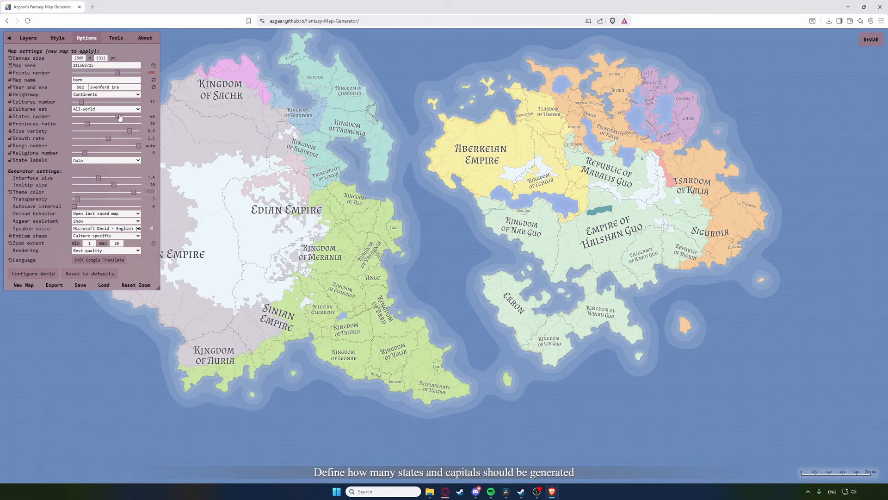
left_click_drag(119, 116, 89, 104)
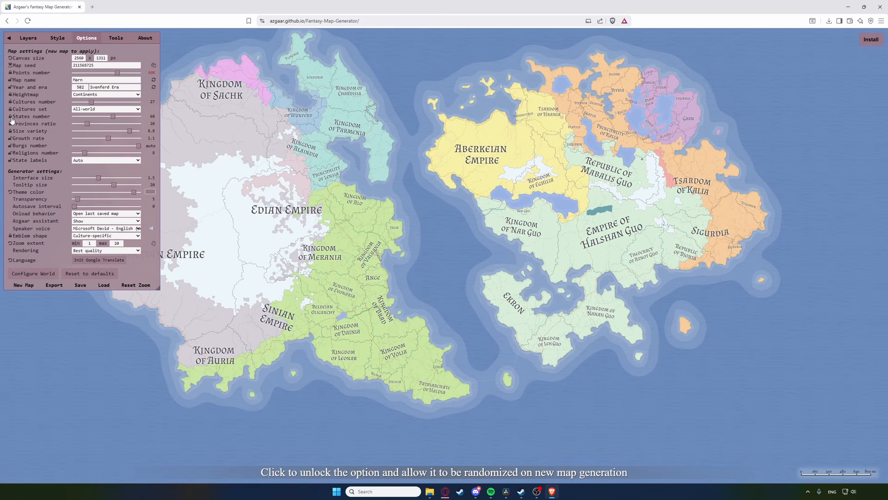
left_click(114, 39)
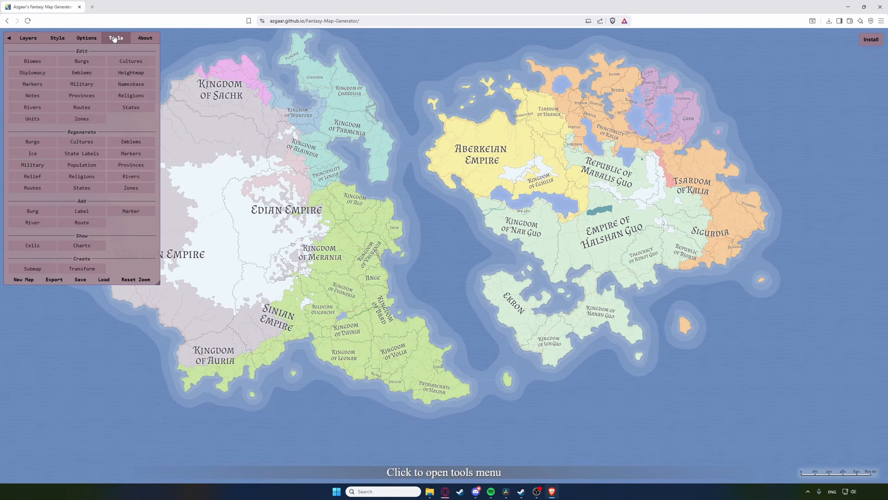
Step: Add new states with capitals at Agoraber, Lelamea and Adin
left_click(131, 107)
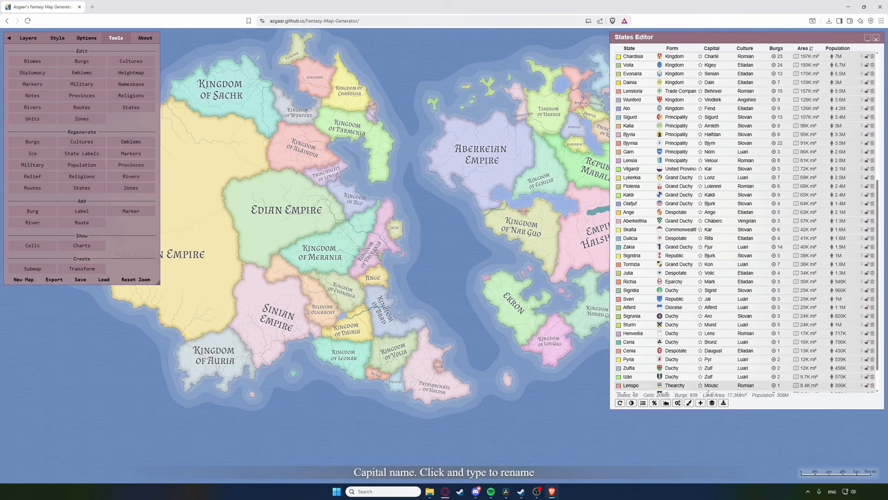
left_click(701, 403)
scroll(486, 188, "up", 10)
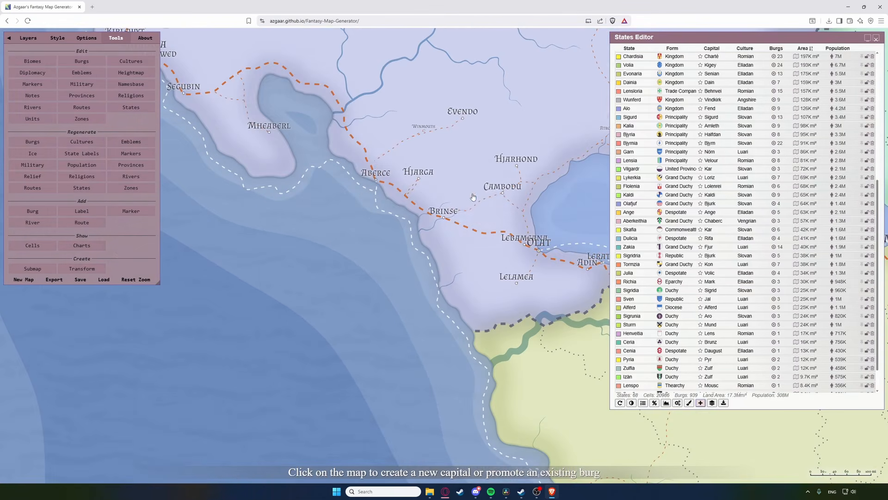
left_click(472, 193)
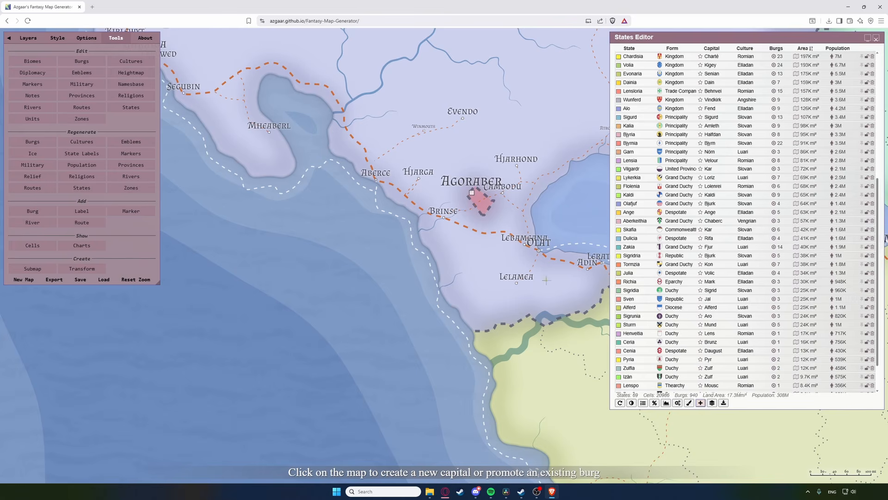
left_click(517, 285)
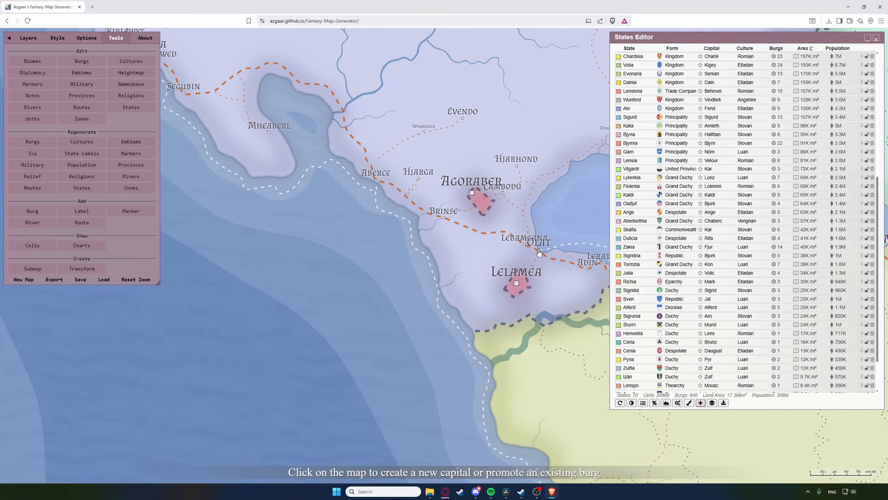
left_click(540, 252)
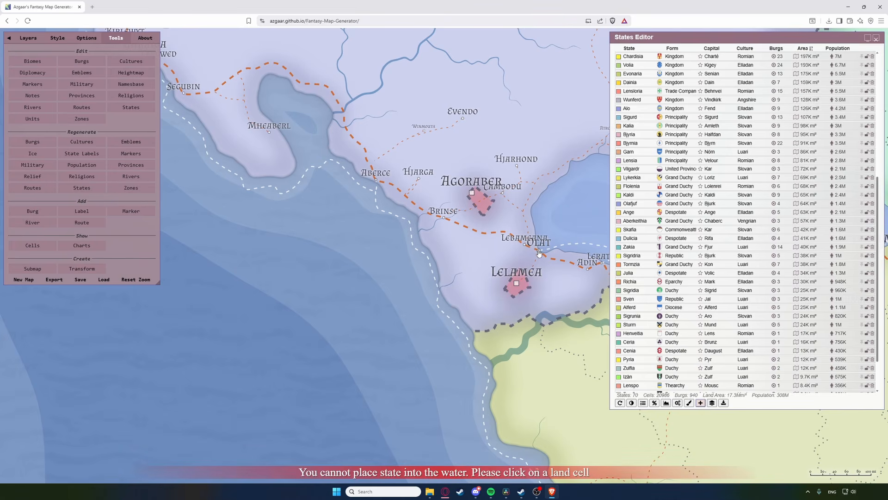
left_click(588, 269)
left_click_drag(579, 282, 537, 299)
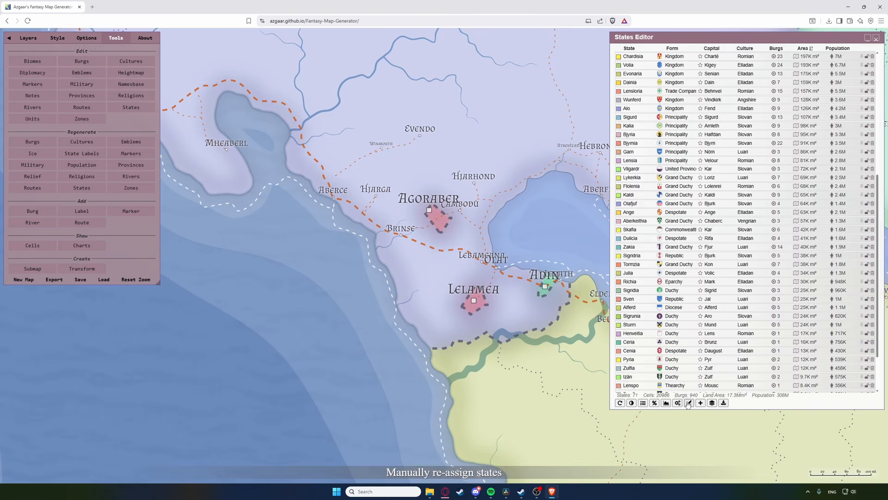
scroll(629, 351, "down", 2)
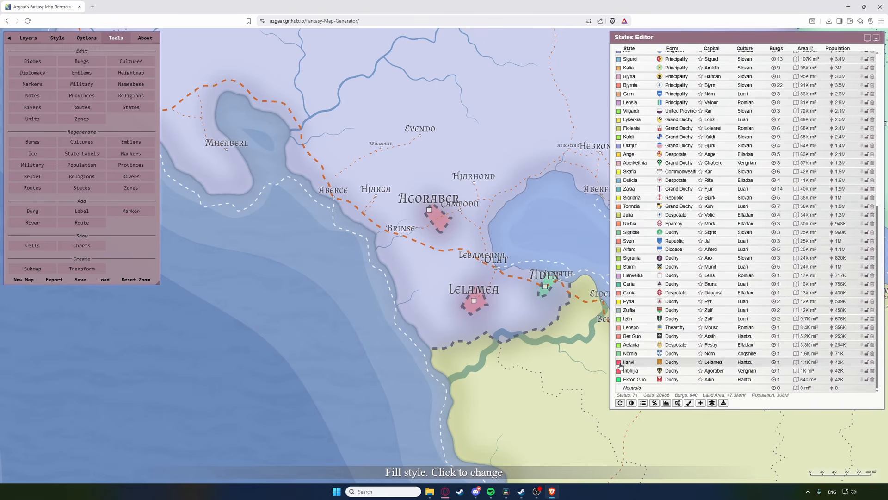
Step: Give Ilanvi a green fill and set its culture to Tallian, leaving its name unchanged
left_click(620, 364)
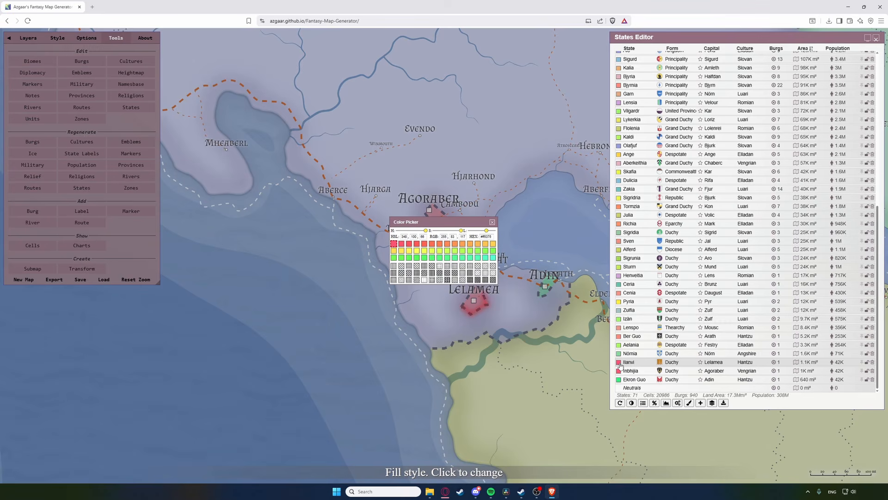
left_click(445, 253)
left_click(492, 222)
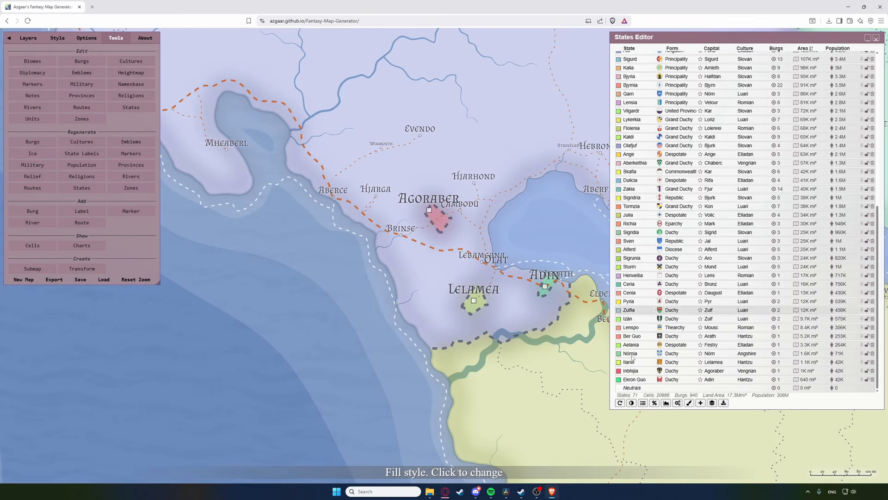
left_click(632, 364)
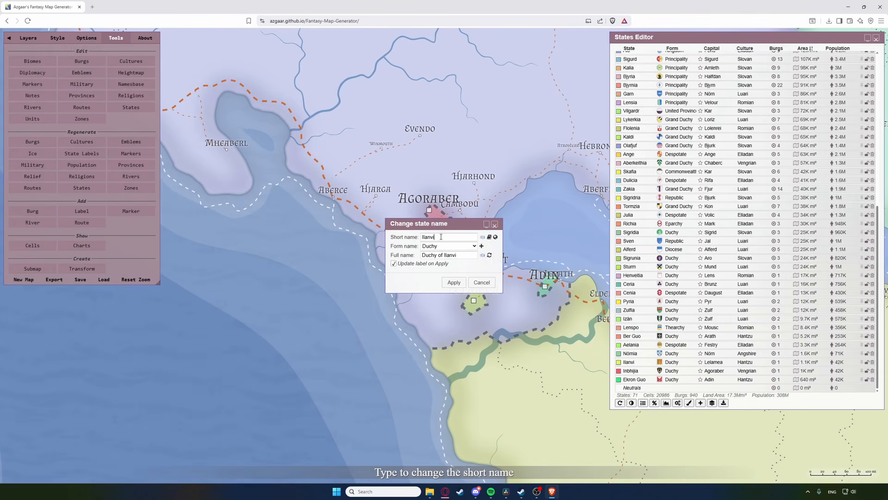
type("as")
left_click(448, 246)
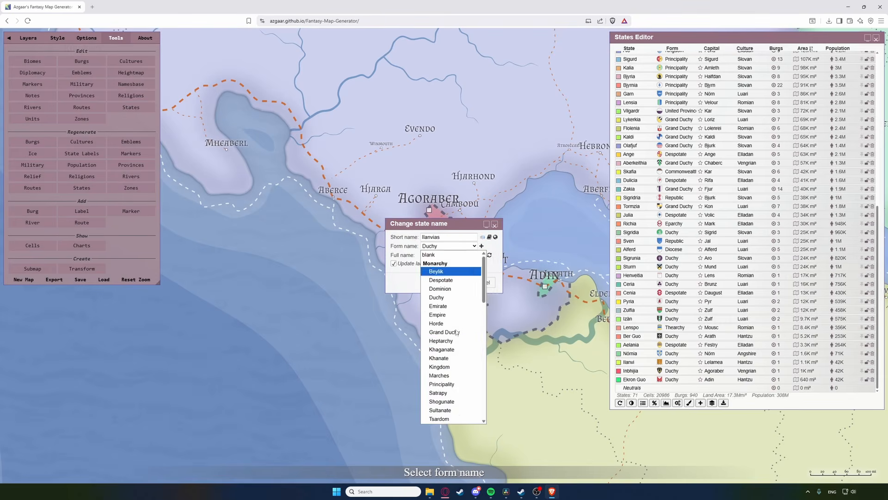
scroll(457, 350, "down", 3)
scroll(457, 342, "up", 8)
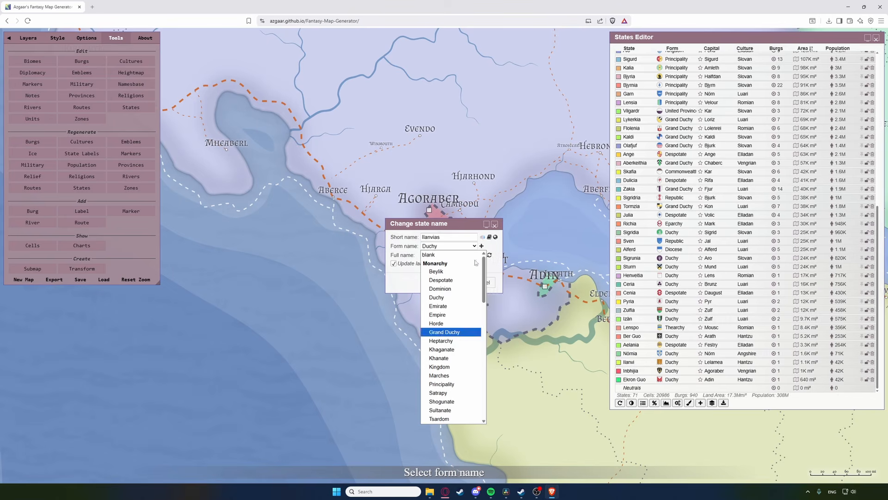
left_click(487, 246)
left_click(495, 225)
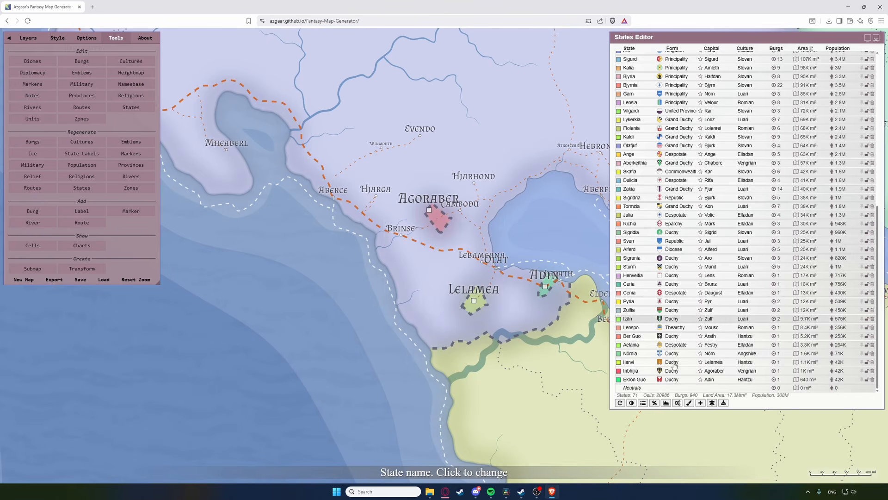
left_click(743, 361)
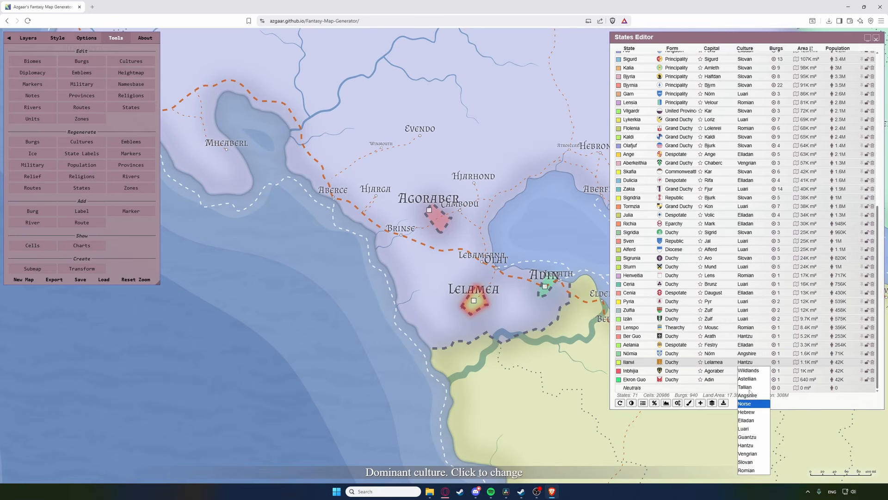
left_click(749, 389)
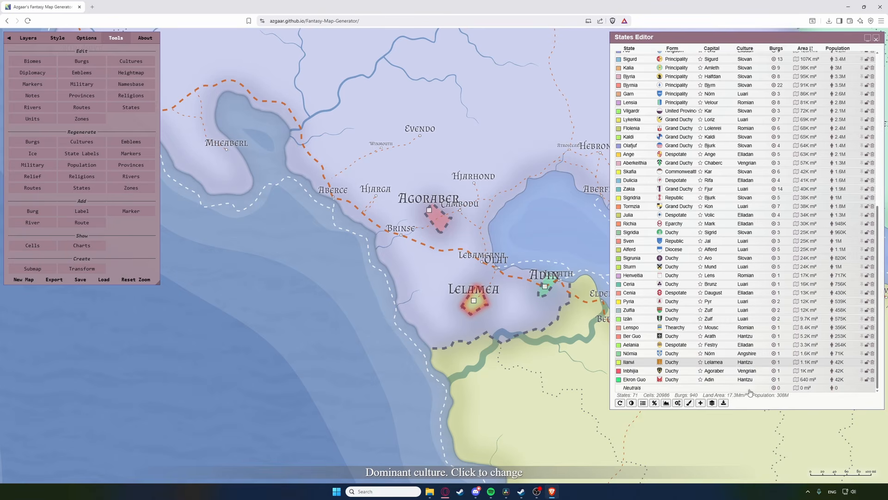
Step: Paint Ilanvi's territory over the land around Lelamea and Olat and apply it
left_click(689, 402)
left_click(475, 306)
mouse_move(475, 305)
left_mouse_down()
mouse_move(558, 301)
mouse_move(505, 208)
mouse_move(407, 248)
mouse_move(416, 307)
left_mouse_up()
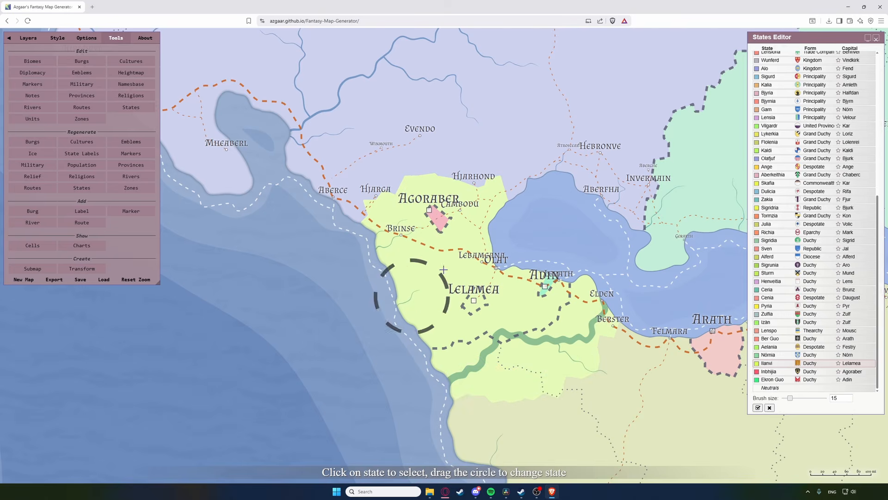
left_click(759, 408)
scroll(525, 328, "down", 2)
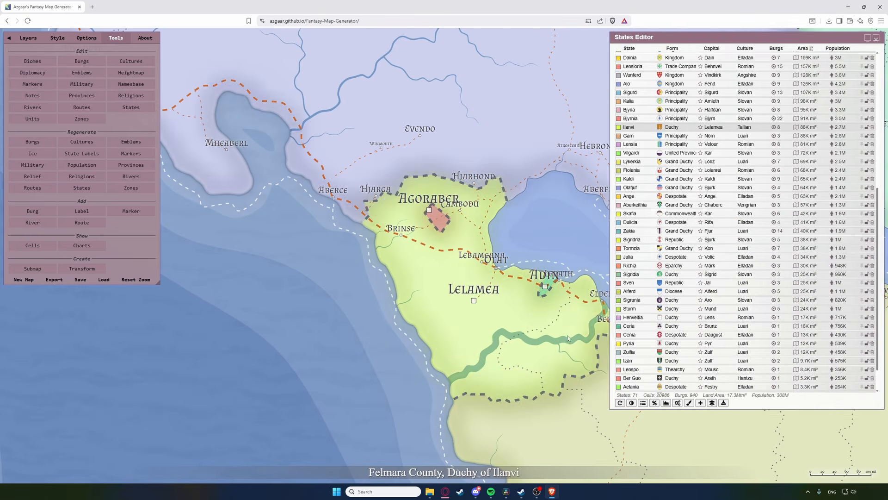
scroll(526, 328, "down", 3)
scroll(525, 328, "down", 2)
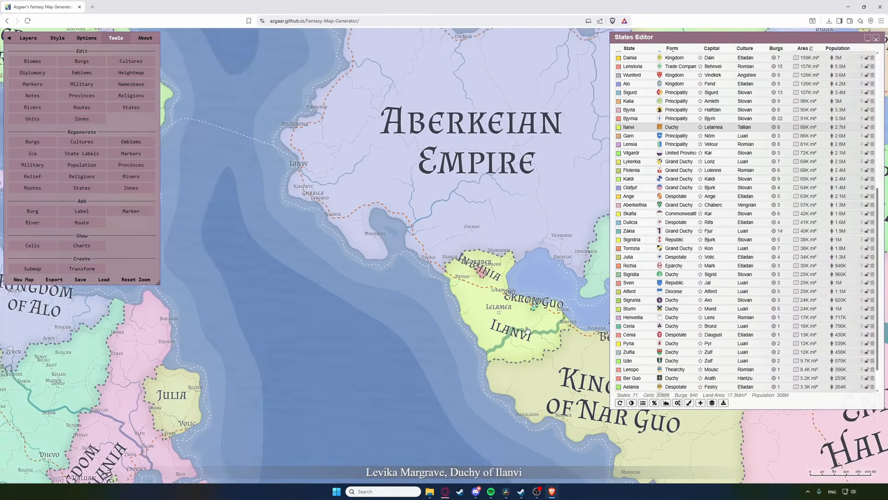
Step: Extend Ilanvi further over the land to the north and west and apply
left_click(715, 403)
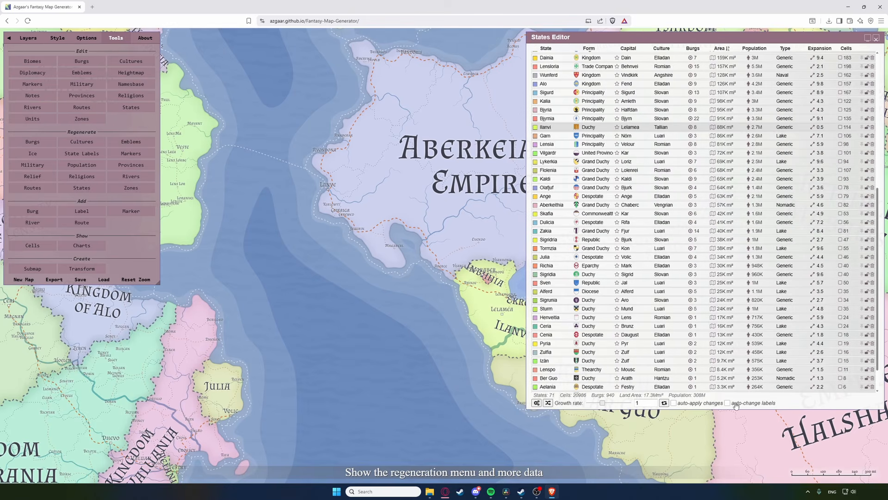
left_click(537, 403)
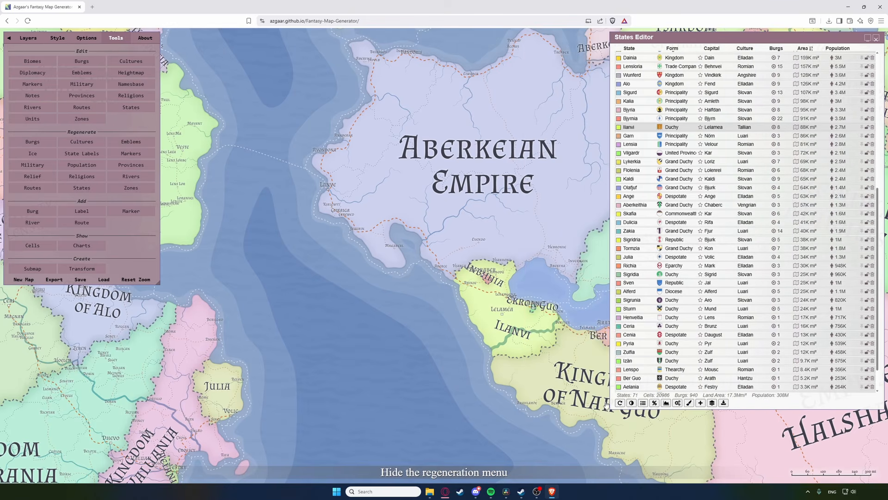
left_click(688, 403)
mouse_move(477, 305)
left_mouse_down()
mouse_move(490, 298)
mouse_move(402, 237)
mouse_move(483, 254)
left_mouse_up()
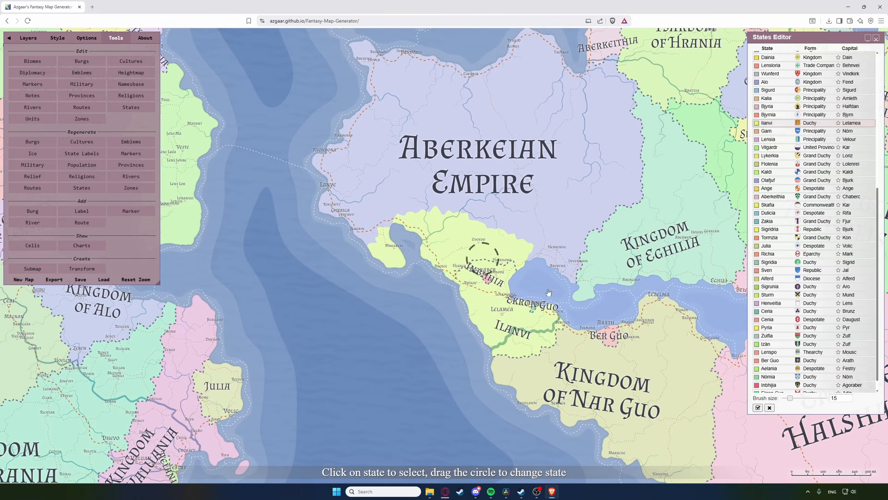
left_click(757, 408)
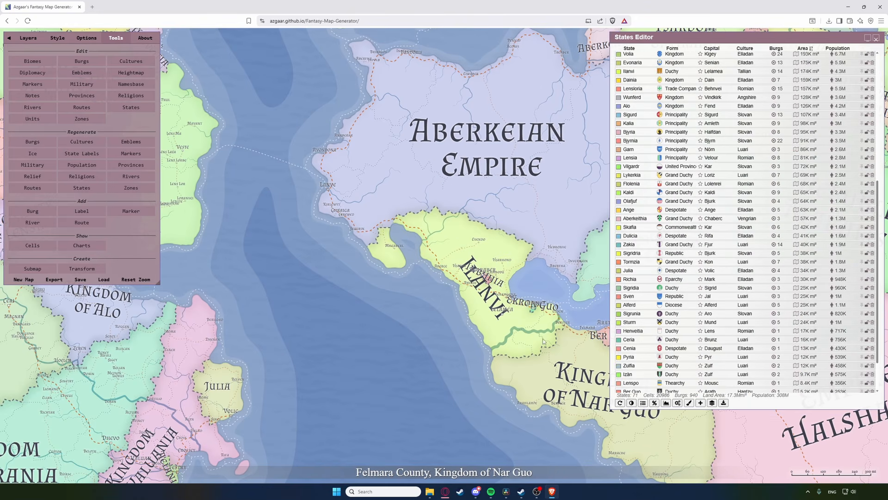
left_click_drag(544, 341, 524, 326)
scroll(525, 326, "down", 6)
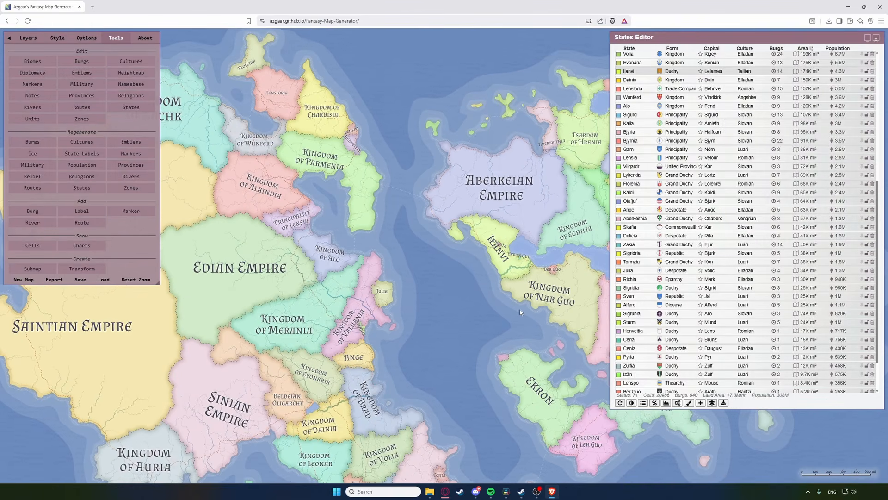
left_click_drag(518, 311, 519, 310)
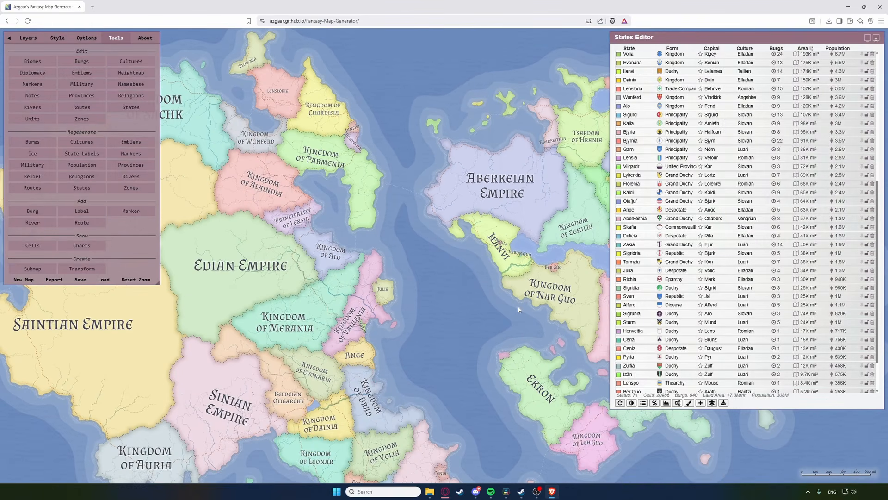
Step: Reshape the Ilanvi label's curved path with an added point, then zoom out over the map
left_click(494, 246)
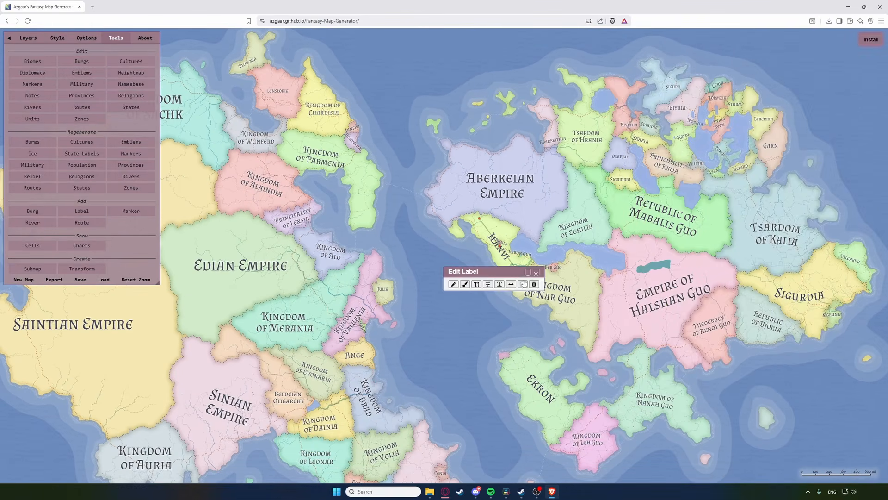
mouse_move(519, 274)
left_mouse_down()
mouse_move(551, 288)
mouse_move(585, 283)
mouse_move(533, 271)
left_mouse_up()
mouse_move(498, 246)
left_mouse_down()
mouse_move(491, 255)
mouse_move(514, 260)
mouse_move(487, 240)
left_mouse_up()
left_click(508, 264)
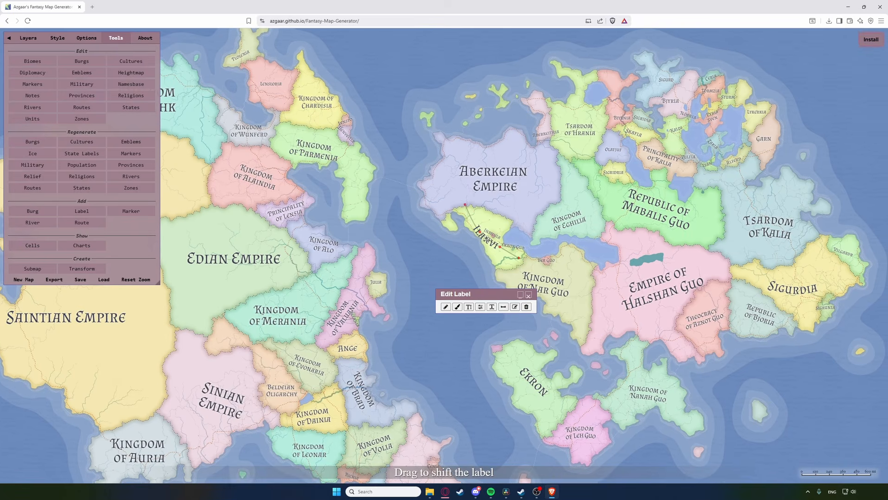
left_click(529, 295)
scroll(529, 295, "down", 2)
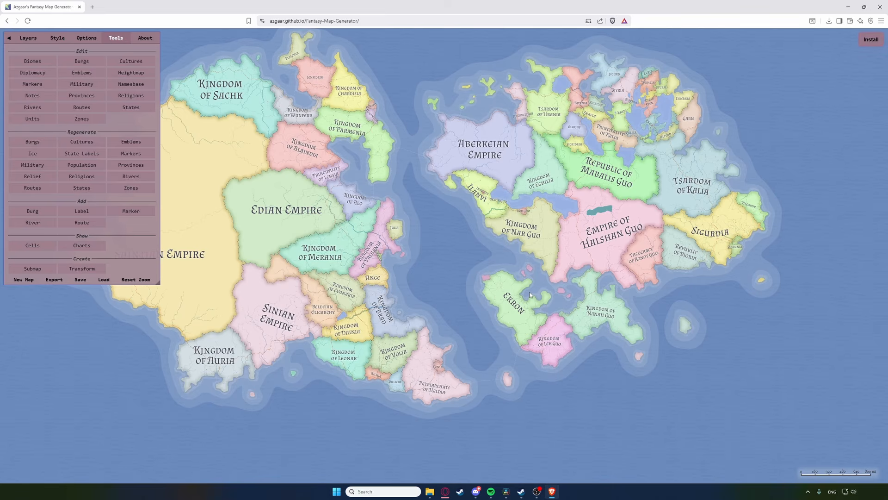
Step: Review the map export options in the Export map data dialog, then close it
left_click(530, 295)
left_click(54, 280)
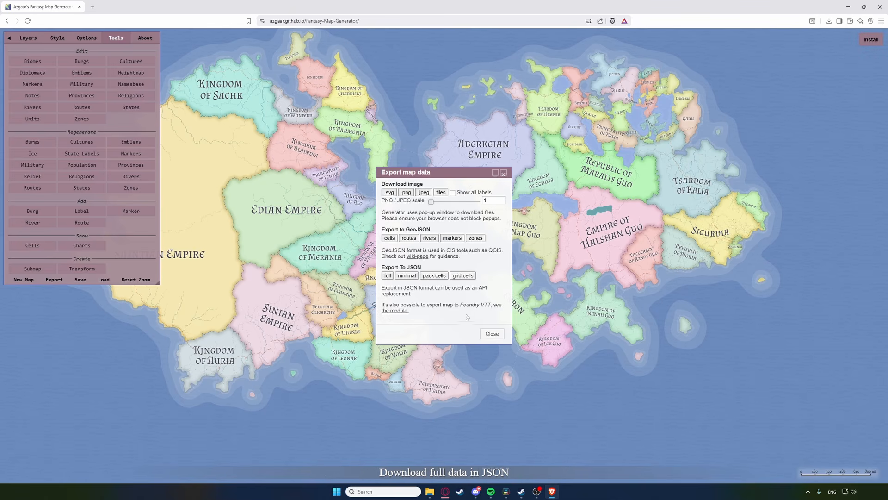
left_click(491, 335)
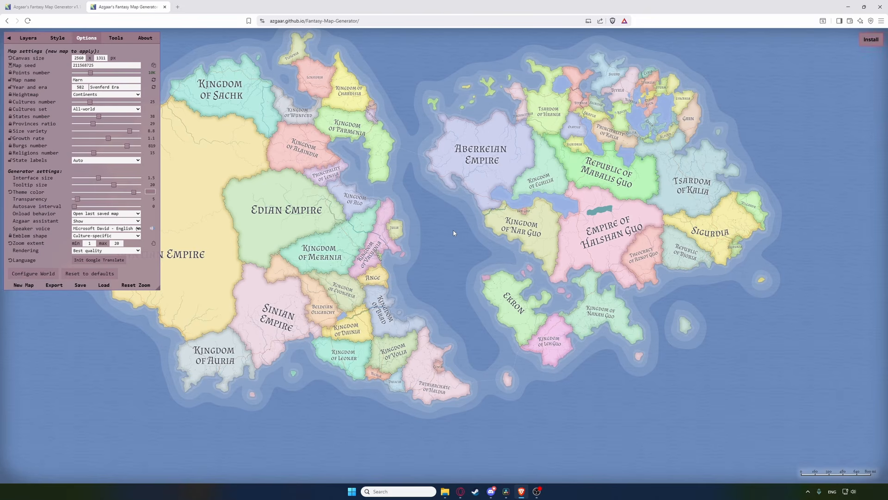
Step: Raise the points number, cut cultures, states and provinces to minimum, and hide the settings
left_click(114, 76)
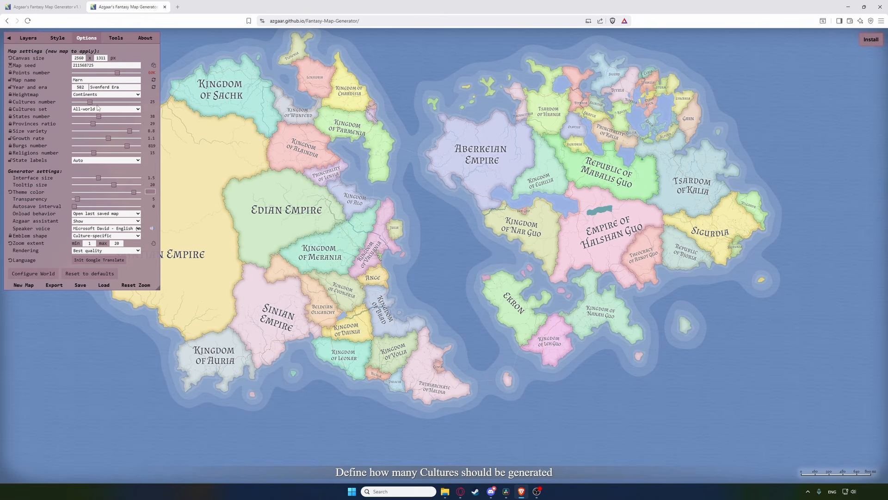
left_click_drag(90, 103, 68, 125)
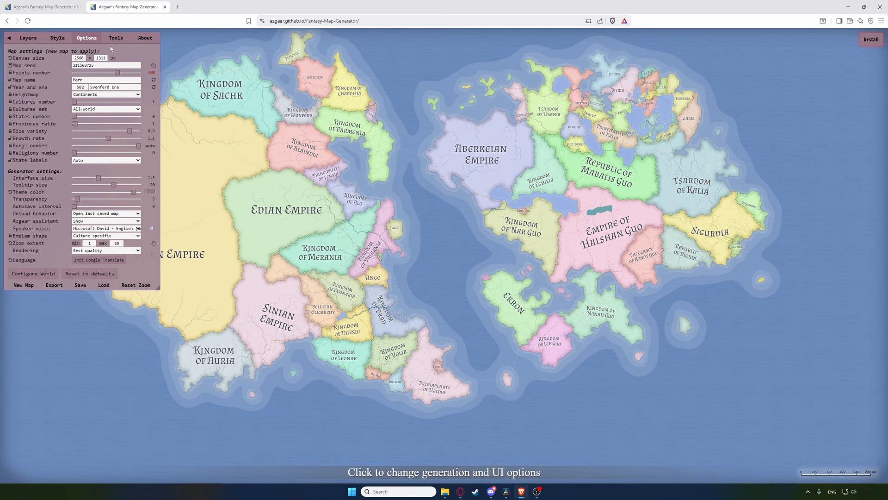
left_click(9, 39)
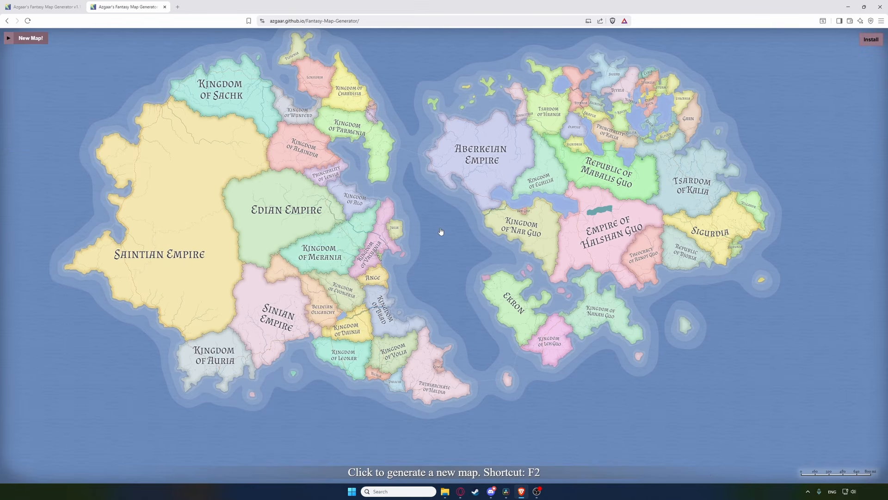
Step: Generate a new map, enter heightmap editing in erase mode, and lower all land below sea level
key("F2")
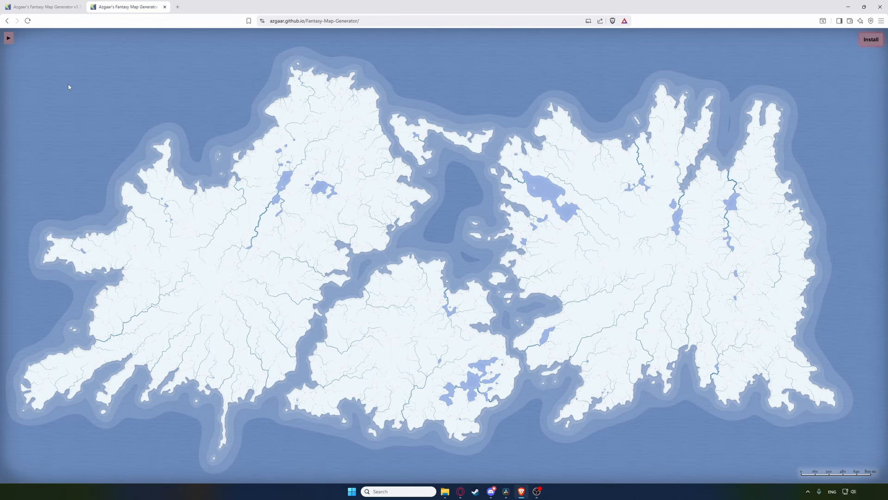
left_click(8, 38)
left_click(115, 38)
left_click(126, 74)
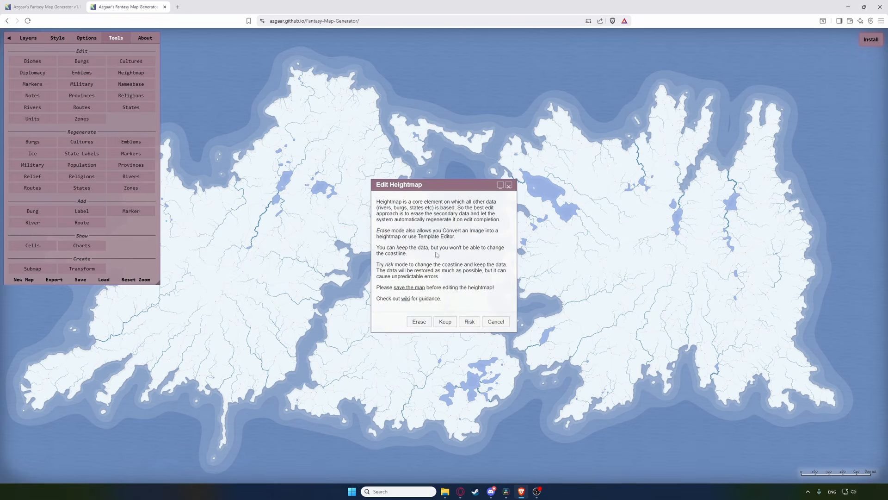
left_click(419, 322)
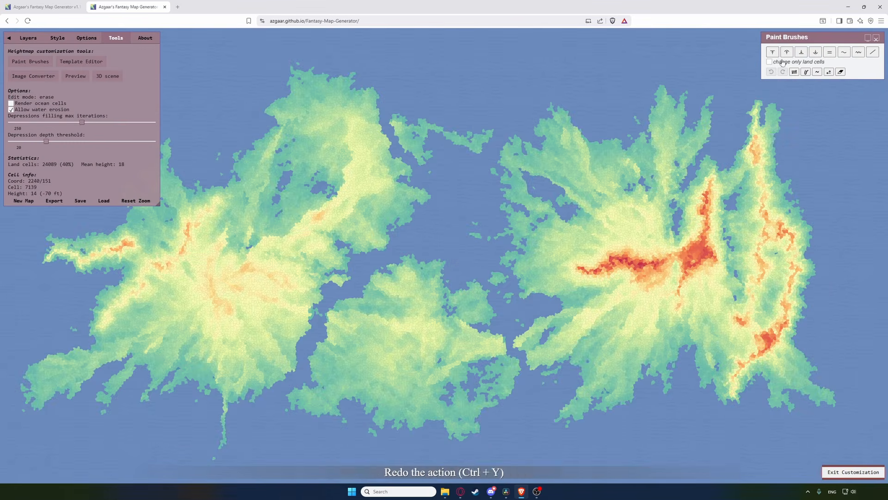
left_click(801, 51)
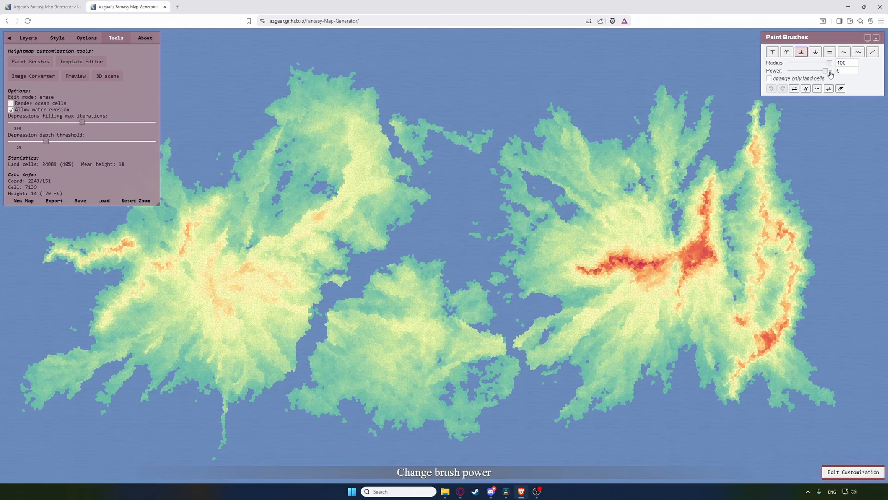
mouse_move(763, 151)
left_mouse_down()
mouse_move(763, 132)
mouse_move(772, 362)
mouse_move(794, 271)
mouse_move(782, 350)
mouse_move(810, 380)
mouse_move(812, 412)
mouse_move(756, 346)
mouse_move(771, 255)
mouse_move(732, 381)
mouse_move(783, 270)
mouse_move(762, 217)
mouse_move(691, 358)
mouse_move(718, 282)
mouse_move(691, 248)
mouse_move(685, 260)
mouse_move(698, 179)
mouse_move(675, 131)
mouse_move(708, 116)
mouse_move(679, 197)
mouse_move(548, 140)
mouse_move(567, 199)
mouse_move(643, 268)
mouse_move(525, 243)
mouse_move(647, 292)
mouse_move(616, 380)
mouse_move(546, 340)
mouse_move(466, 409)
mouse_move(370, 433)
mouse_move(460, 304)
mouse_move(288, 406)
mouse_move(381, 324)
mouse_move(278, 349)
mouse_move(265, 376)
mouse_move(283, 294)
mouse_move(144, 374)
mouse_move(78, 357)
mouse_move(110, 274)
mouse_move(108, 299)
mouse_move(170, 269)
mouse_move(232, 274)
mouse_move(171, 274)
mouse_move(128, 324)
mouse_move(80, 247)
mouse_move(169, 176)
mouse_move(150, 214)
mouse_move(334, 172)
mouse_move(294, 133)
mouse_move(226, 207)
mouse_move(95, 261)
mouse_move(329, 239)
mouse_move(408, 189)
mouse_move(380, 111)
mouse_move(493, 137)
mouse_move(485, 239)
left_mouse_up()
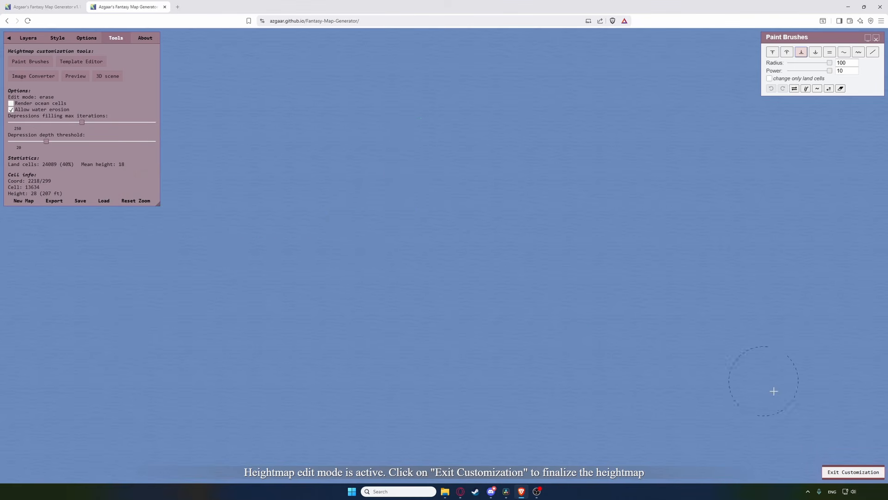
Step: Paint the crescent continent with the Raise brush at radius 55 and power 6
left_click(773, 51)
mouse_move(830, 62)
left_mouse_down()
mouse_move(812, 62)
mouse_move(812, 70)
left_mouse_up()
mouse_move(582, 115)
left_mouse_down()
mouse_move(664, 144)
mouse_move(684, 275)
left_mouse_up()
left_click_drag(684, 275, 489, 426)
left_click_drag(513, 88, 600, 261)
left_click_drag(601, 261, 462, 401)
left_click_drag(462, 401, 555, 271)
left_click_drag(528, 60, 699, 296)
left_click_drag(654, 357, 712, 225)
mouse_move(713, 224)
left_mouse_down()
mouse_move(564, 85)
mouse_move(541, 81)
mouse_move(668, 148)
mouse_move(653, 215)
left_mouse_up()
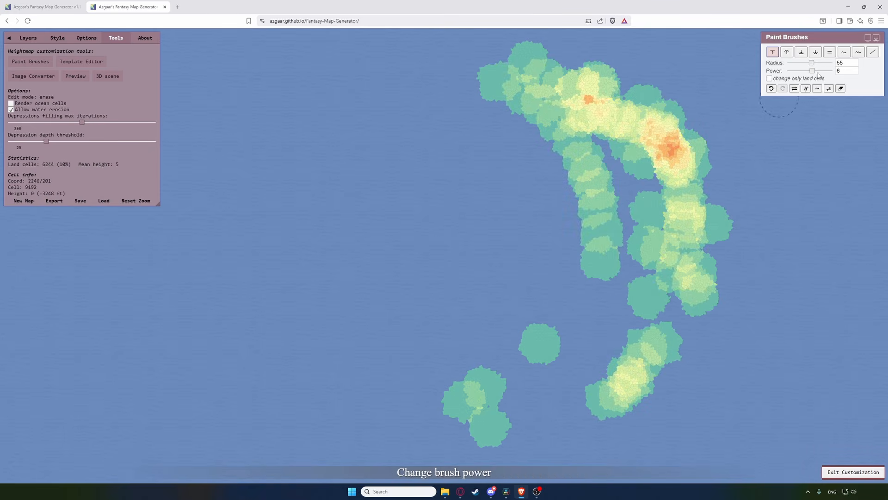
Step: Build high central peaks at power 8, extend the arc's top, and add an oval inner island
left_click_drag(812, 70, 821, 71)
mouse_move(652, 171)
left_mouse_down()
mouse_move(601, 343)
mouse_move(527, 388)
mouse_move(557, 365)
left_mouse_up()
mouse_move(643, 169)
left_mouse_down()
mouse_move(622, 347)
mouse_move(652, 185)
mouse_move(655, 291)
mouse_move(646, 314)
left_mouse_up()
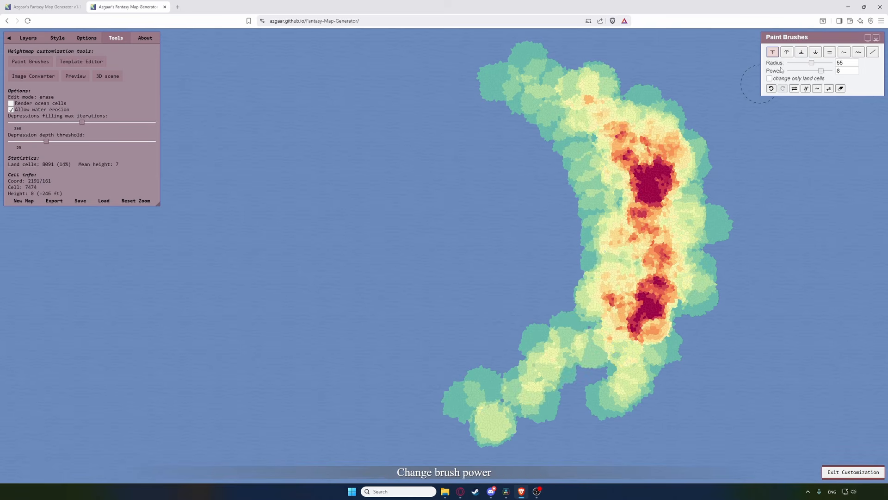
left_click_drag(821, 70, 808, 70)
mouse_move(416, 139)
left_mouse_down()
mouse_move(472, 54)
mouse_move(546, 130)
left_mouse_up()
mouse_move(444, 139)
left_mouse_down()
mouse_move(455, 177)
mouse_move(486, 139)
mouse_move(565, 204)
left_mouse_up()
left_click_drag(456, 258, 399, 288)
left_click_drag(812, 63, 796, 63)
Step: Dot small islets around the central island with a radius 16 brush
left_click(274, 190)
left_click(334, 198)
left_click(346, 214)
left_click(326, 229)
mouse_move(255, 213)
left_mouse_down()
mouse_move(257, 194)
mouse_move(305, 196)
left_mouse_up()
left_click(260, 278)
left_click(392, 215)
left_click(533, 286)
left_click_drag(483, 339, 477, 341)
left_click(343, 352)
left_click(406, 357)
left_click(341, 377)
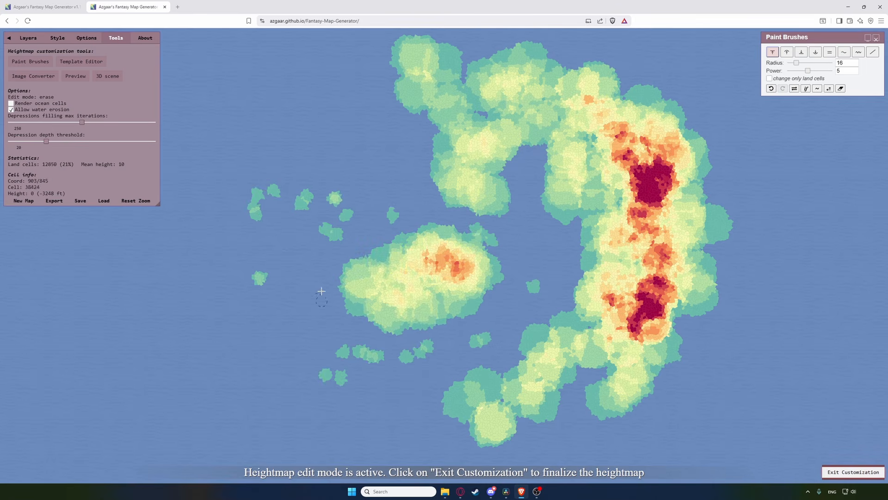
Step: Add a scatter of small islets west of the central island
left_click(334, 268)
left_click(272, 306)
left_click(260, 320)
left_click(201, 346)
left_click(251, 341)
left_click(267, 241)
left_click(303, 299)
left_click(320, 322)
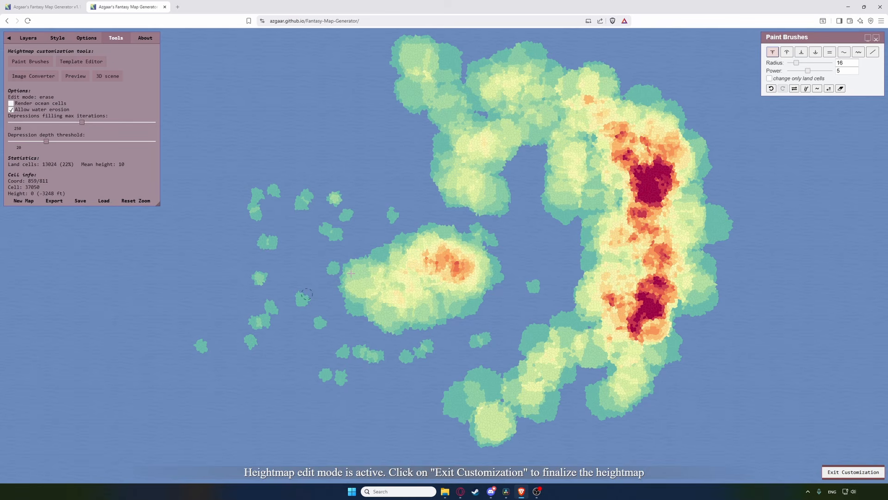
Step: Smooth the northern arc, peaks, inner bay and southern land with the Smooth brush at radius 82
left_click(859, 52)
left_click(844, 51)
left_click_drag(796, 62, 822, 63)
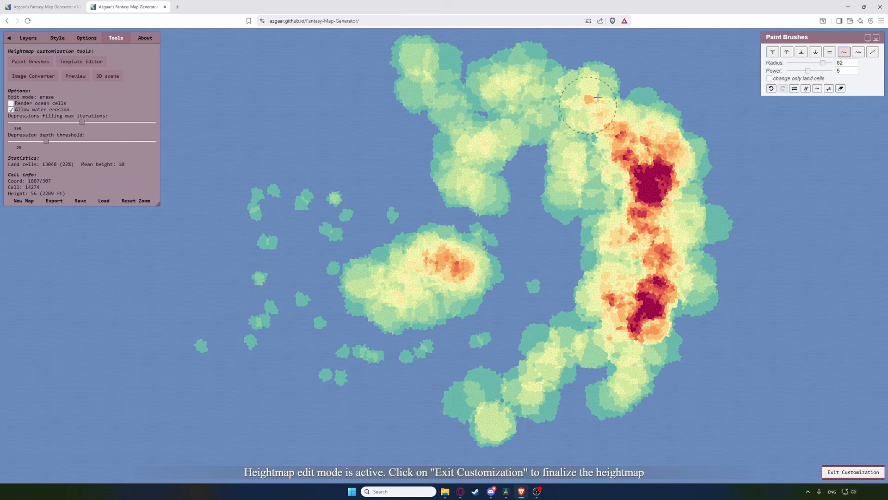
mouse_move(598, 98)
left_mouse_down()
mouse_move(562, 62)
mouse_move(406, 48)
mouse_move(489, 182)
mouse_move(632, 201)
mouse_move(651, 241)
mouse_move(659, 310)
mouse_move(684, 330)
mouse_move(733, 215)
mouse_move(538, 147)
mouse_move(485, 117)
left_mouse_up()
mouse_move(569, 165)
left_mouse_down()
mouse_move(557, 373)
mouse_move(553, 362)
mouse_move(535, 403)
mouse_move(490, 422)
mouse_move(627, 378)
mouse_move(440, 272)
mouse_move(450, 246)
mouse_move(336, 261)
mouse_move(336, 282)
mouse_move(333, 204)
mouse_move(422, 376)
mouse_move(501, 329)
mouse_move(158, 373)
mouse_move(424, 224)
mouse_move(564, 381)
mouse_move(467, 208)
mouse_move(647, 273)
left_mouse_up()
Step: Roughen an inner-bay coast cell with Disrupt, smooth it back, and finalize the heightmap
left_click(859, 52)
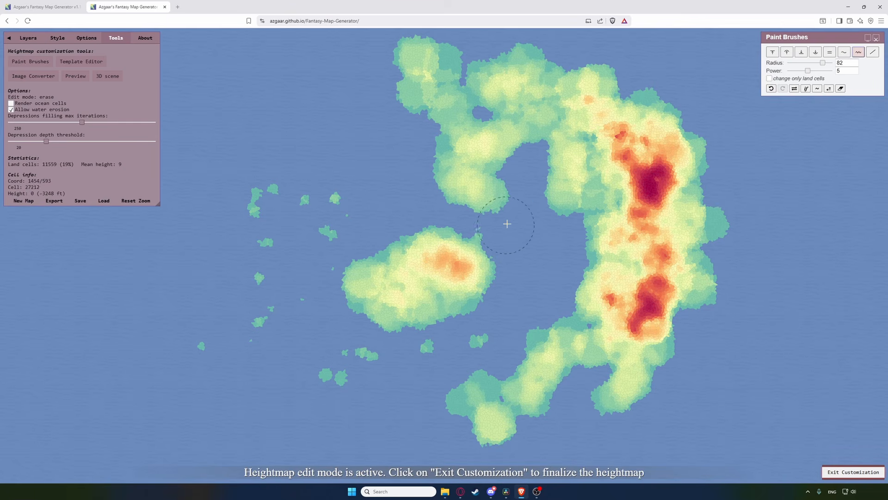
left_click(506, 226)
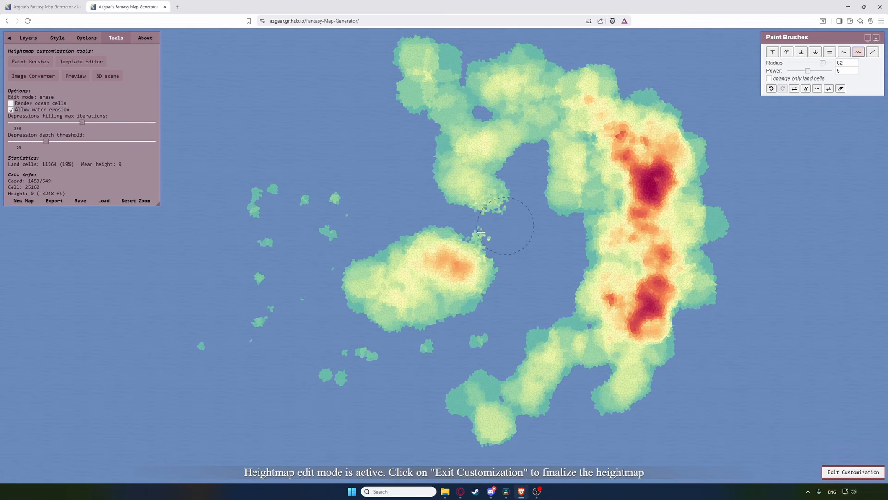
left_click(844, 52)
left_click_drag(495, 235, 502, 210)
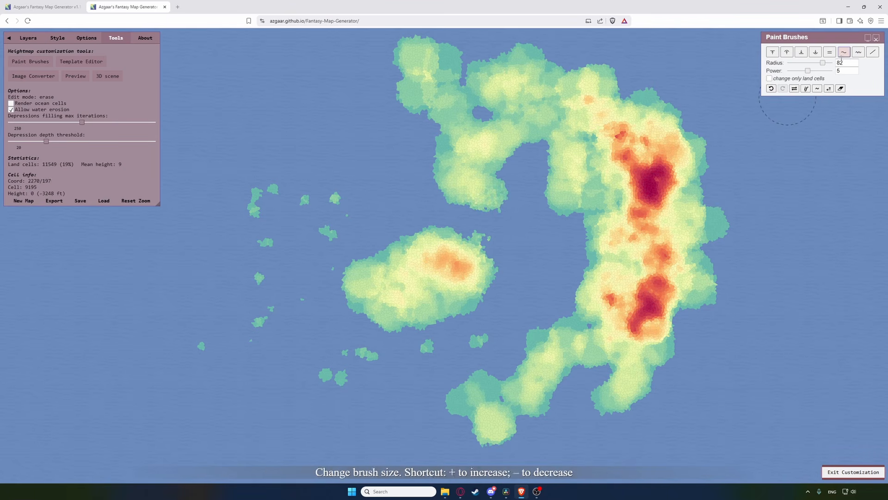
left_click(841, 471)
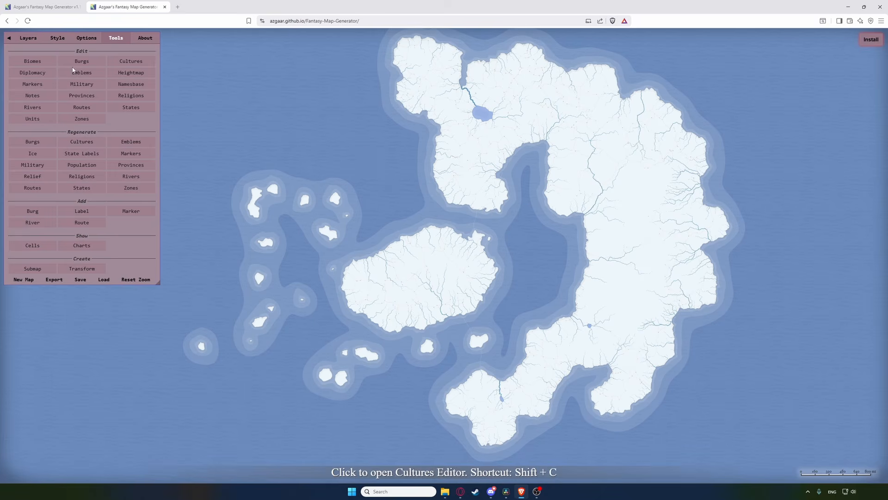
Step: Show the biomes layer and open the world settings, moving the dialog aside
left_click(32, 61)
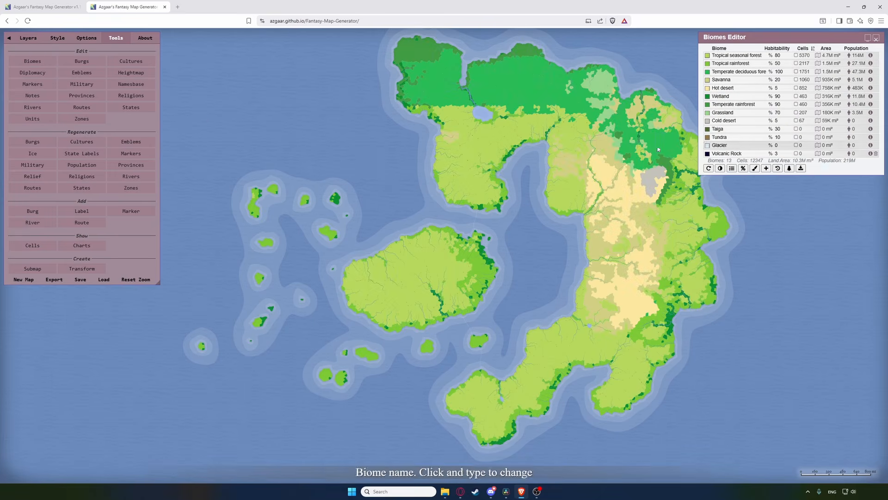
left_click(87, 38)
left_click(33, 273)
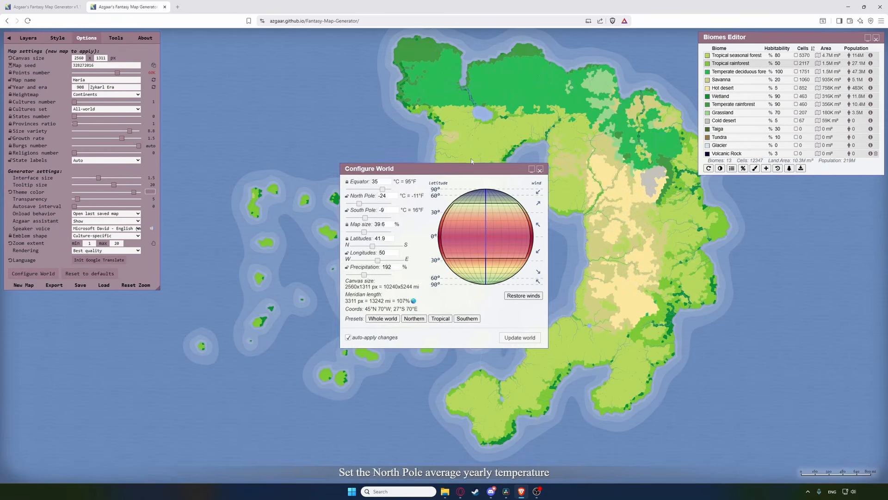
left_click_drag(439, 172, 167, 267)
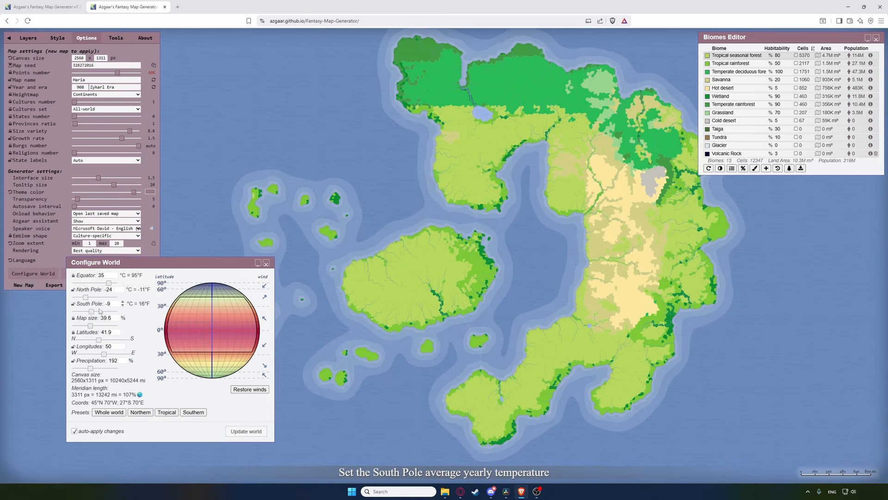
Step: Set map size 19.7%, equator temperature 22°C and latitudes 39.8, then close the world settings
left_click_drag(89, 326, 82, 326)
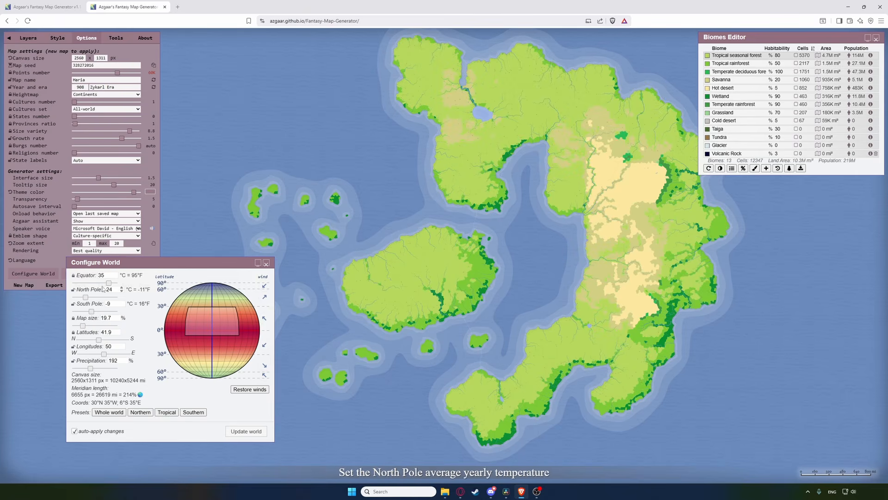
left_click_drag(109, 283, 103, 283)
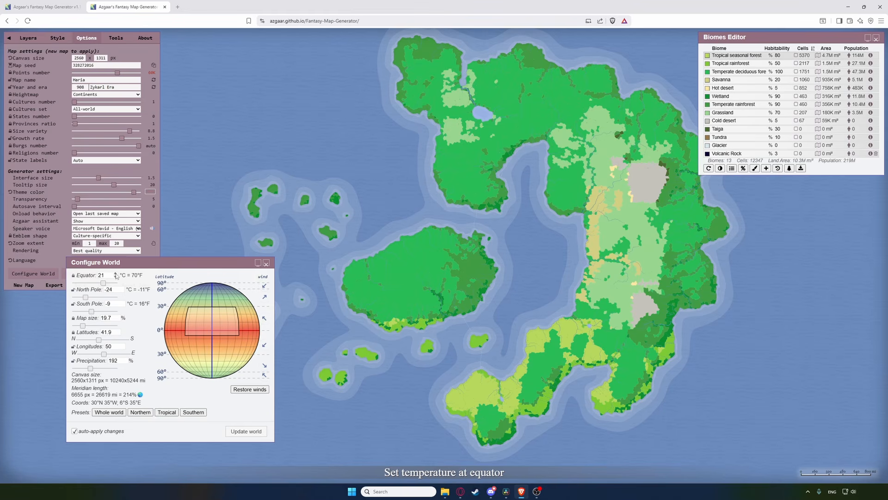
left_click(115, 274)
left_click(100, 341)
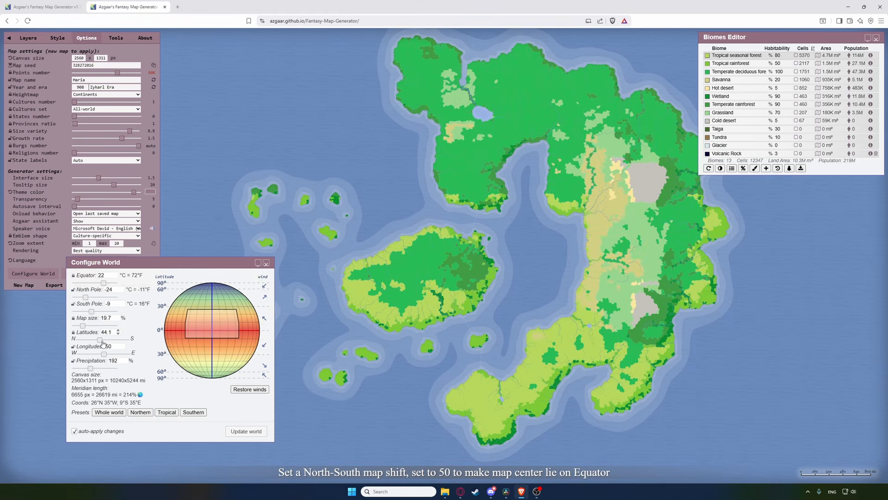
left_click_drag(100, 340, 99, 341)
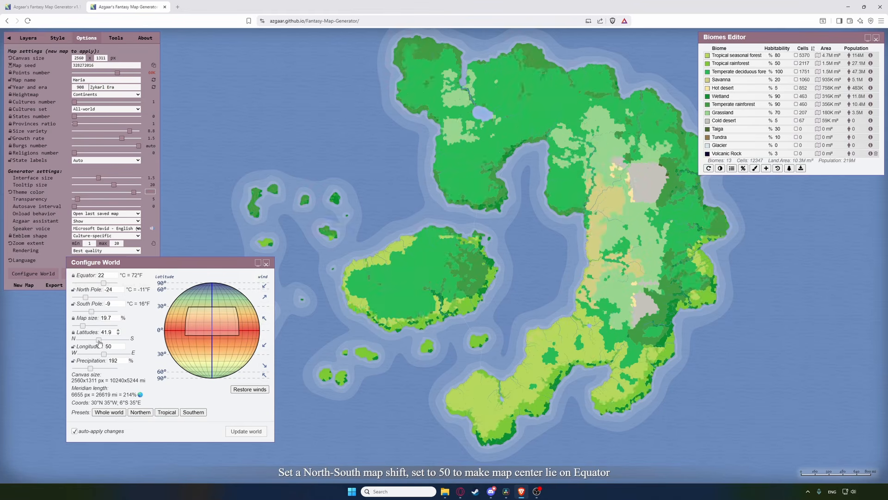
left_click(266, 263)
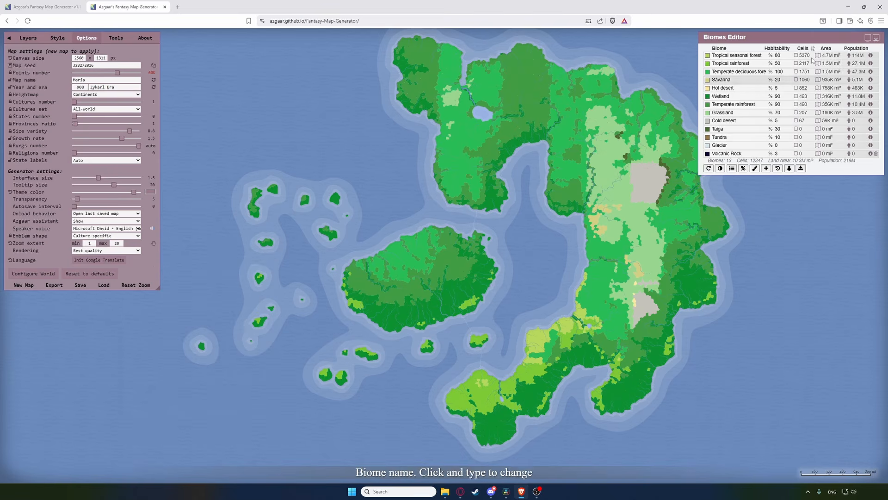
Step: Delete the existing Luari culture and place two new culture centres on the map
left_click(875, 39)
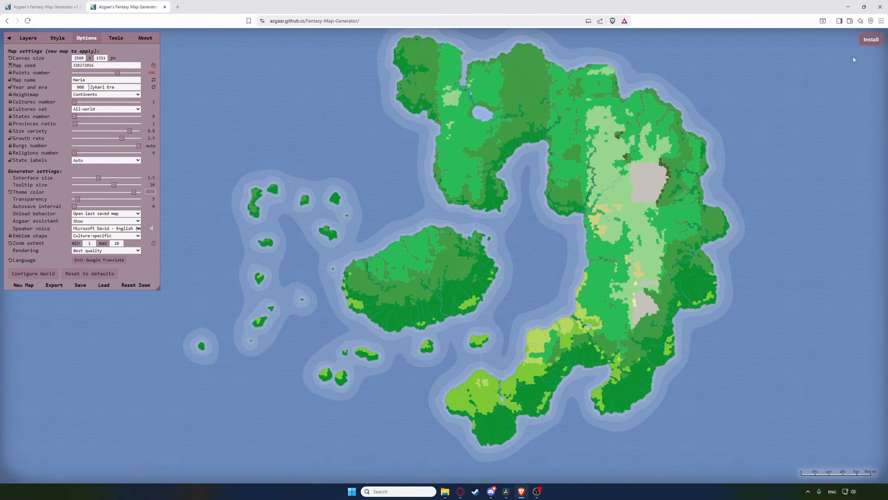
left_click(109, 39)
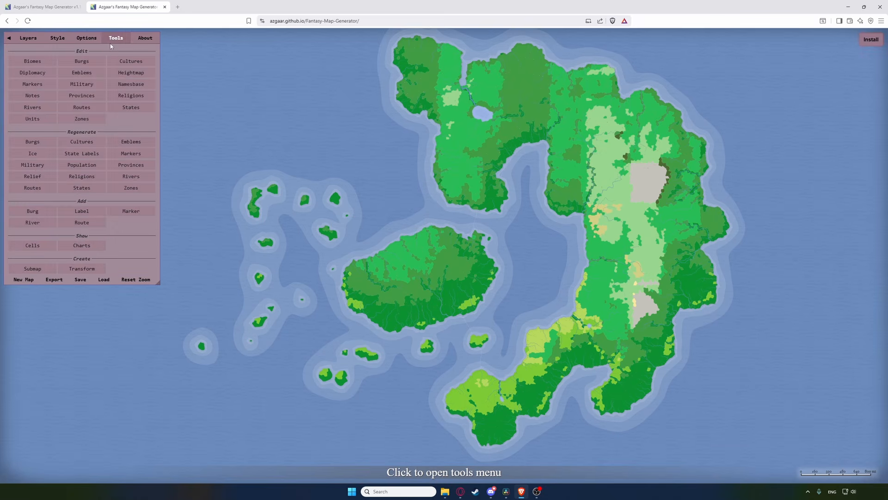
left_click(131, 61)
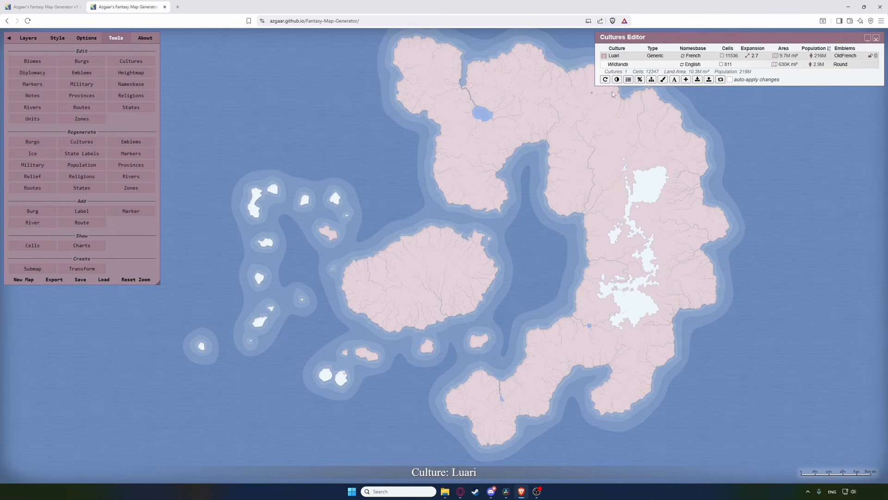
left_click(875, 56)
left_click(465, 276)
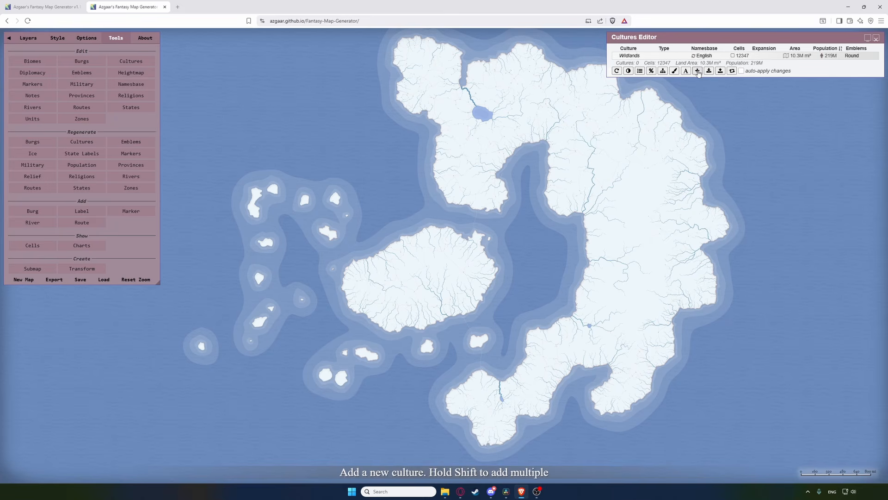
left_click(697, 71)
left_click(596, 217)
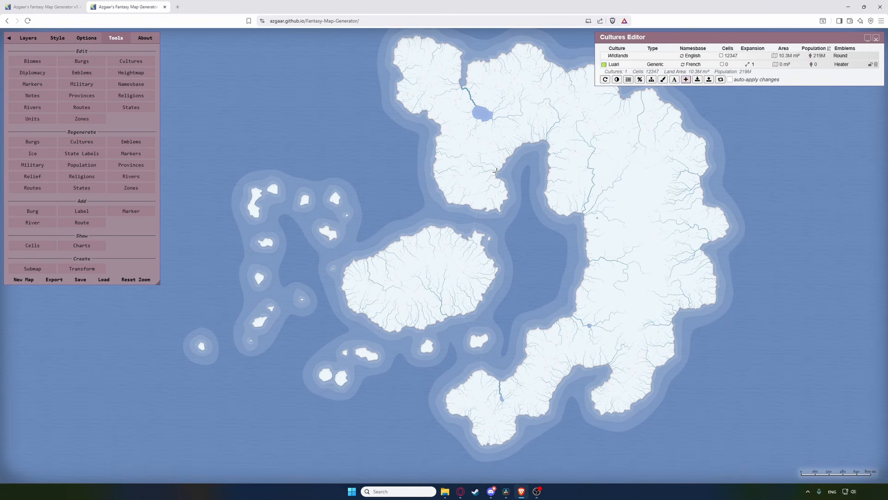
left_click(490, 173)
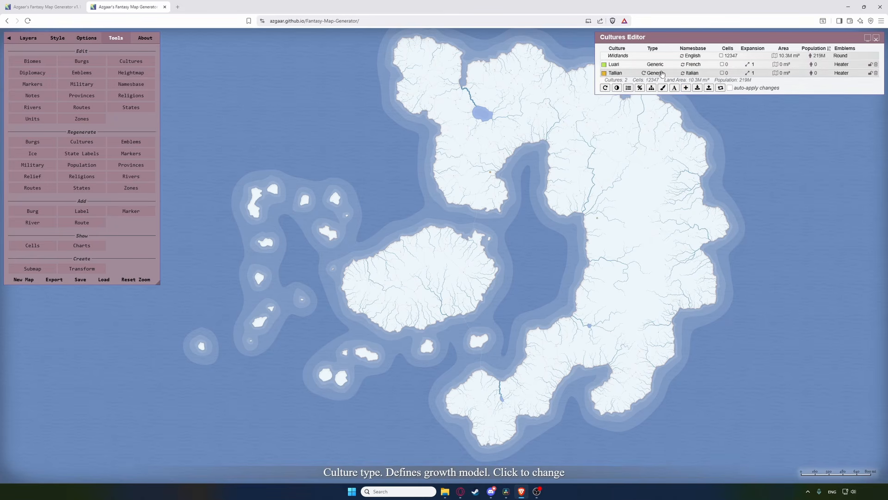
Step: Set Luari's name base to Greek and Tallian's to Iranian
left_click(693, 65)
left_click(693, 123)
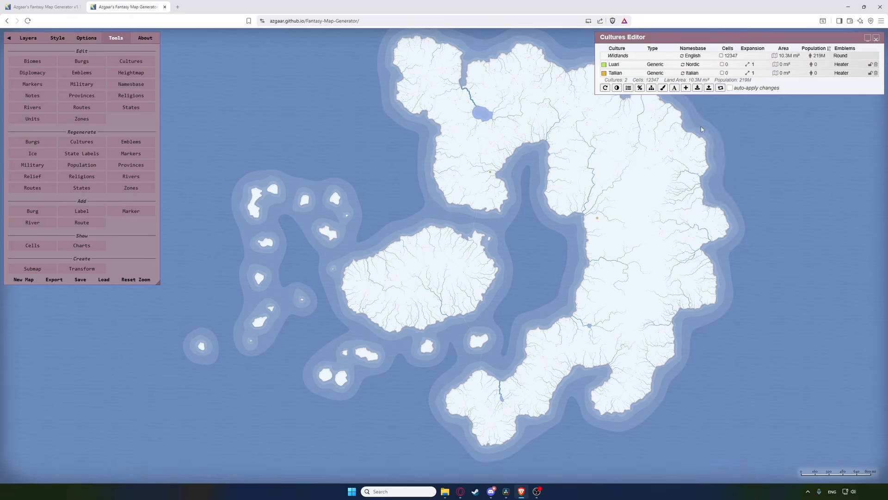
left_click(693, 64)
left_click(700, 132)
left_click(693, 73)
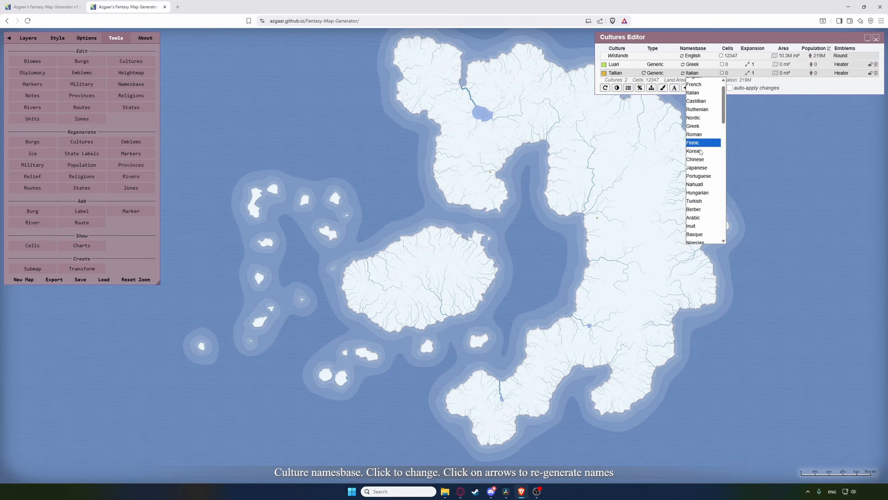
scroll(702, 139, "down", 3)
left_click(702, 142)
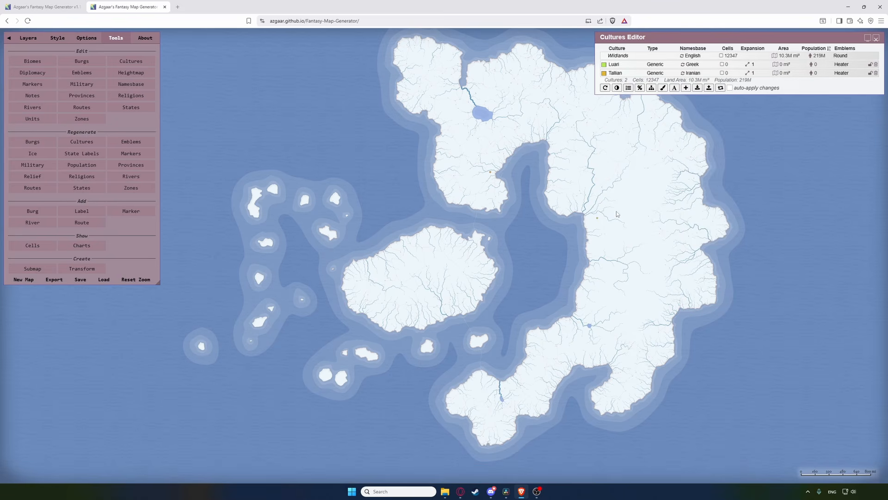
scroll(611, 230, "up", 2)
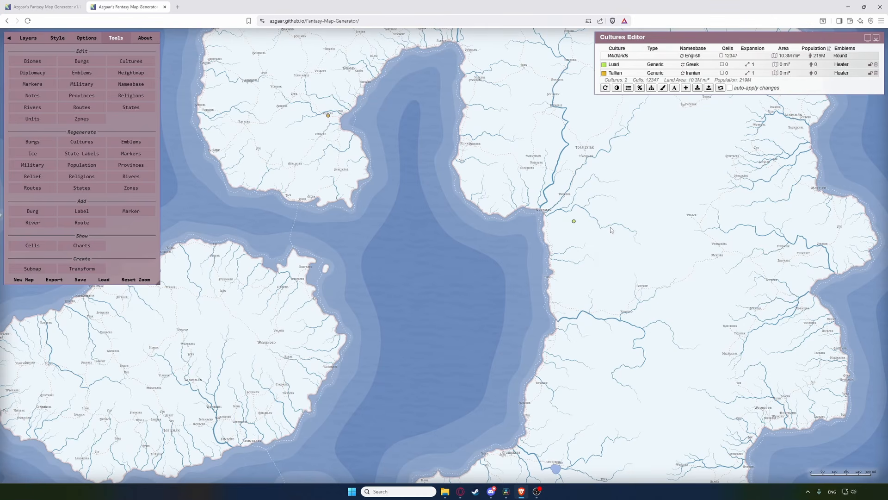
scroll(610, 230, "down", 3)
Step: Expand the cultures, raise Luari's expansion to 2.3 and recalculate, then close the Cultures editor
left_click(720, 88)
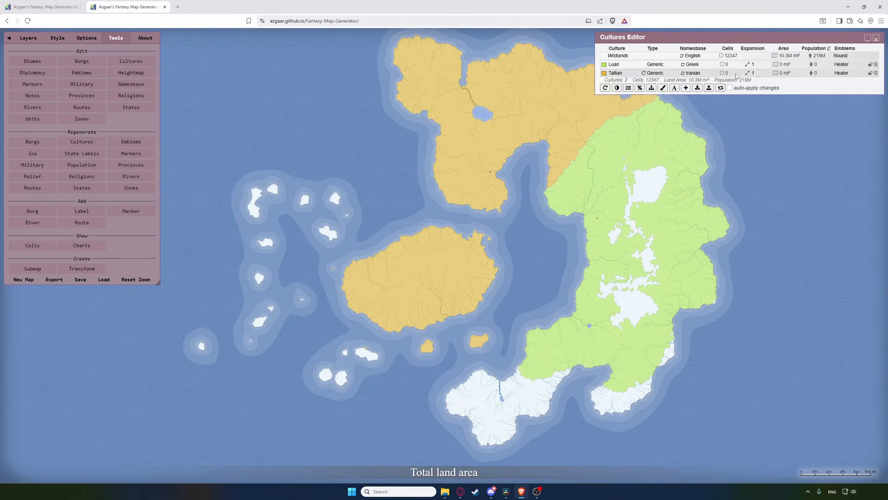
left_click(768, 63)
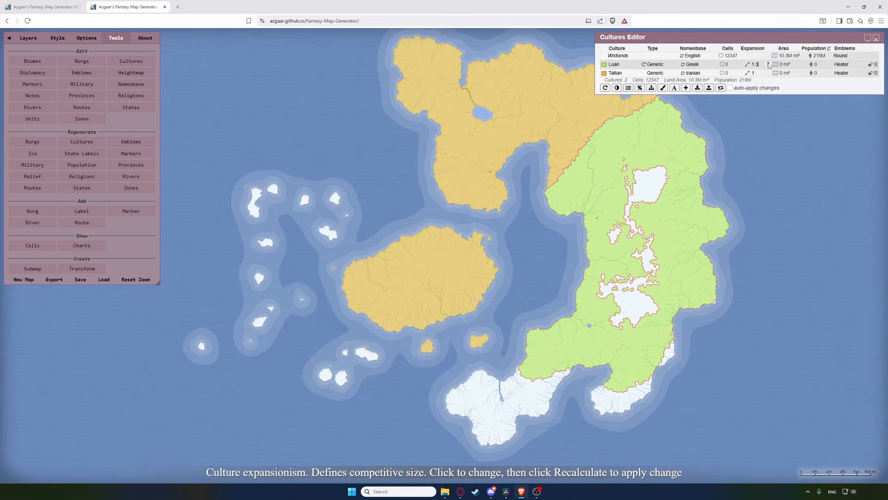
left_click(769, 63)
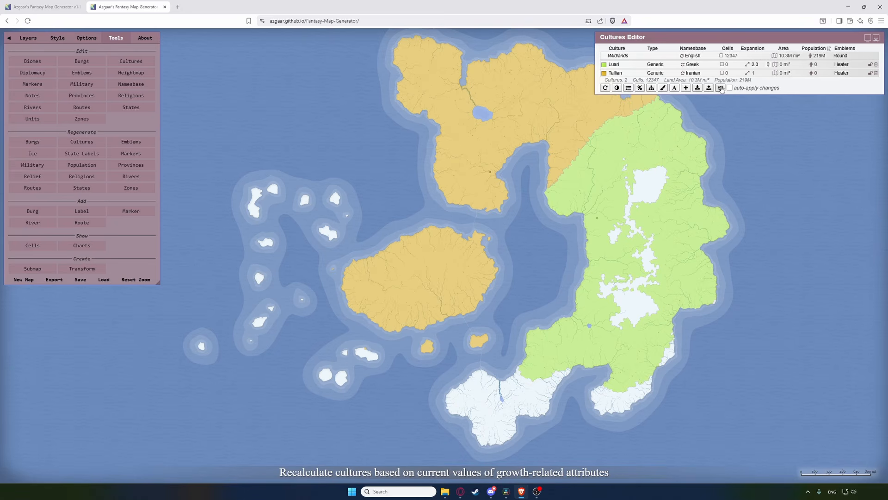
left_click(721, 88)
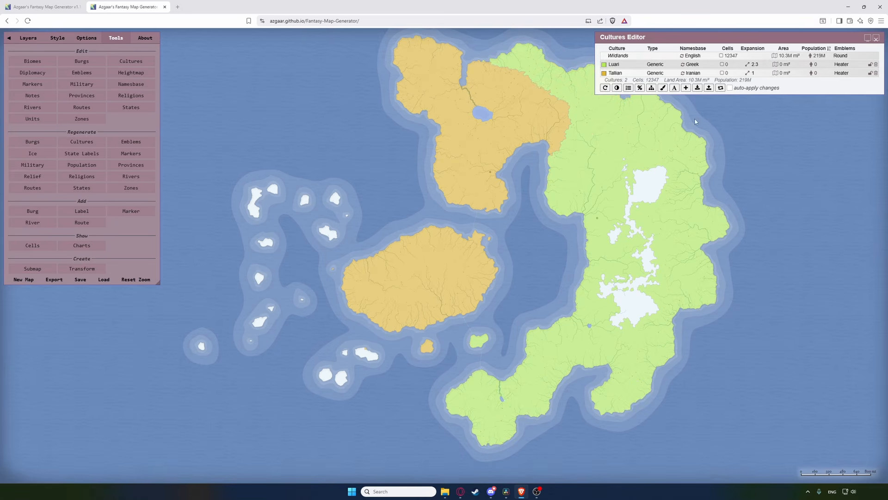
left_click(877, 38)
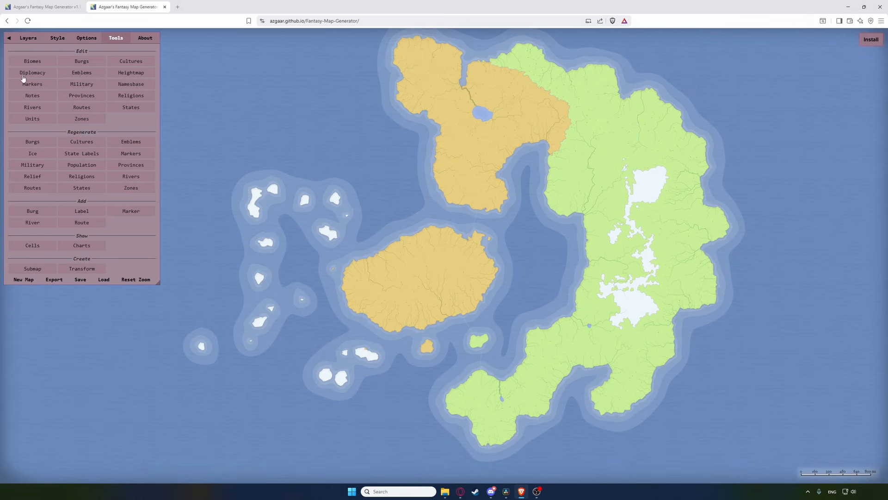
left_click(81, 61)
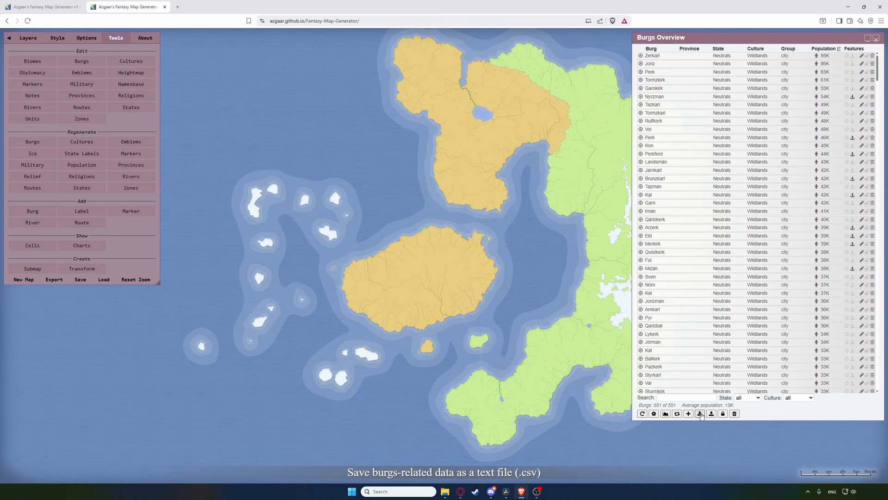
Step: Regenerate all burg names from their cultures, inspect the map, and close Burgs Overview
left_click(677, 414)
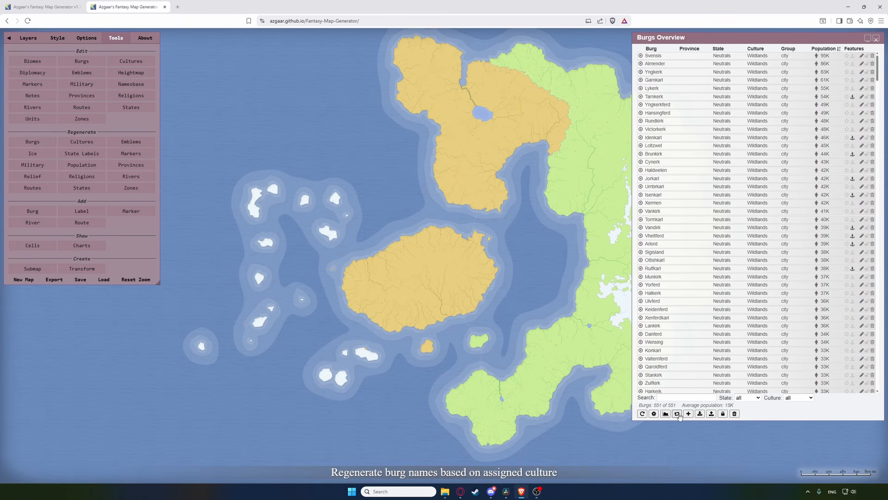
scroll(582, 198, "up", 5)
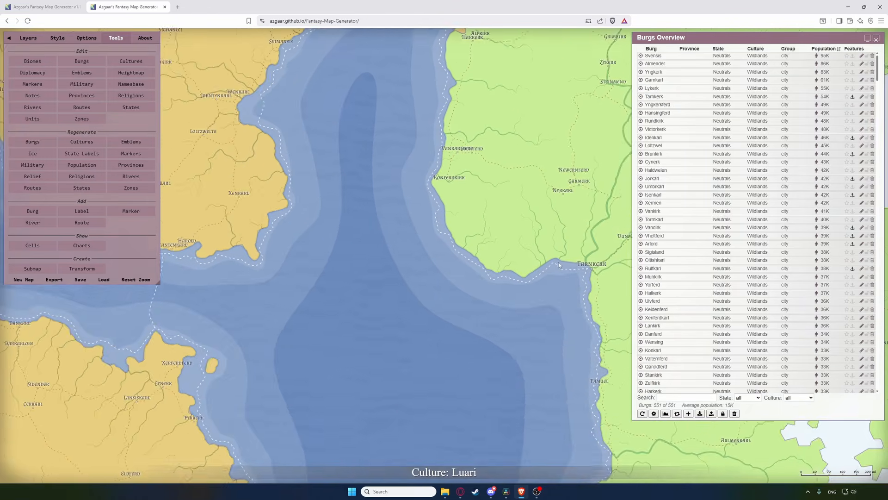
scroll(559, 265, "down", 3)
scroll(520, 392, "up", 3)
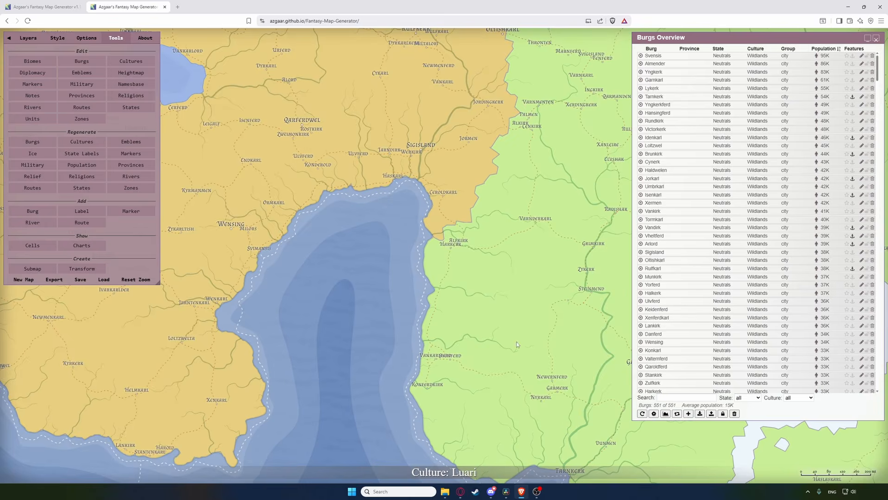
scroll(518, 303, "down", 5)
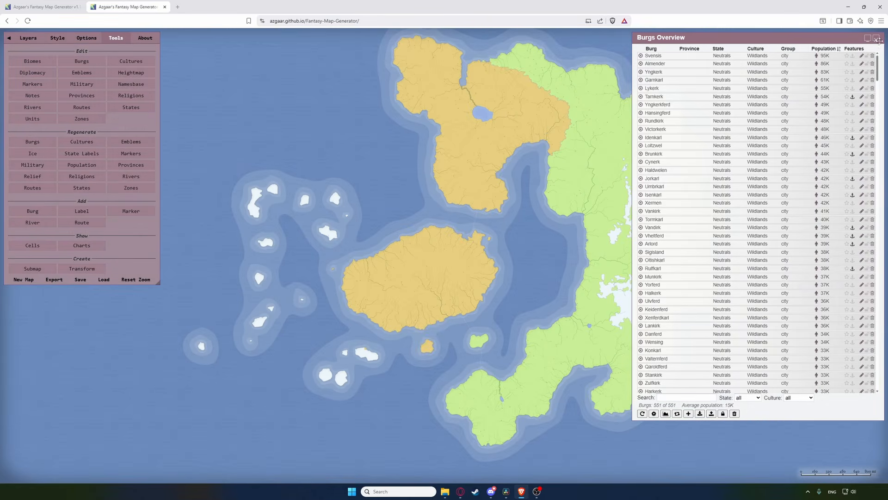
left_click(878, 40)
Step: In a compact States Editor, place state capitals across the crescent continent and east island
left_click(147, 108)
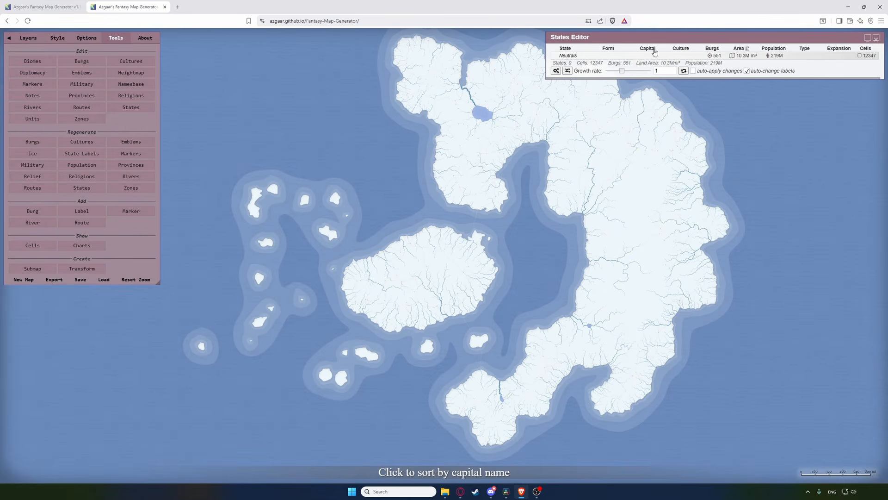
left_click(567, 71)
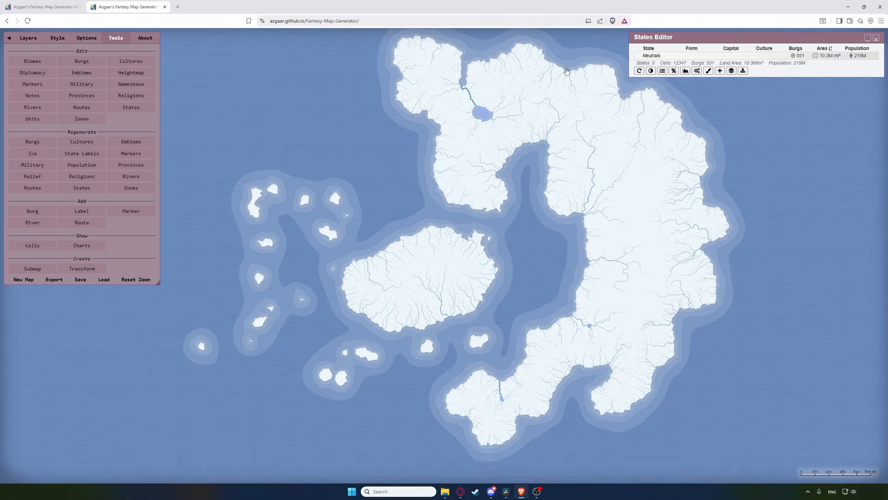
left_click(720, 71)
left_click(568, 141)
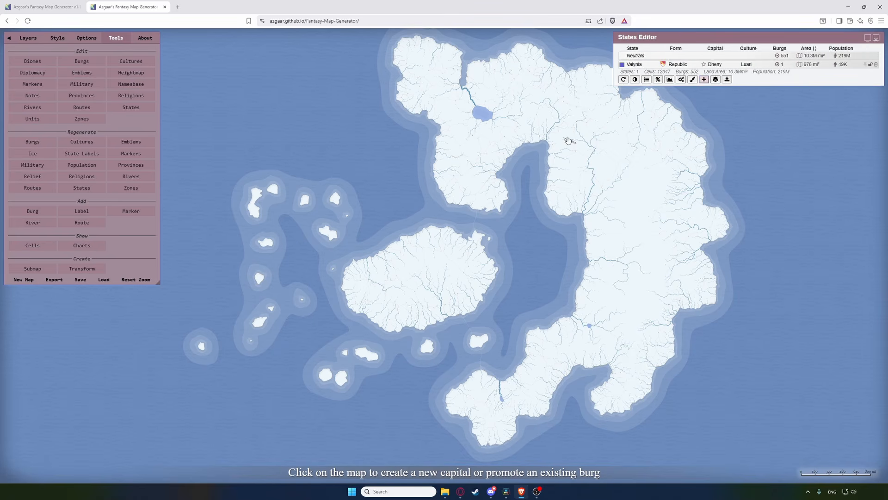
left_click(543, 86)
left_click(487, 133)
left_click(436, 78)
left_click(481, 175)
left_click(640, 166)
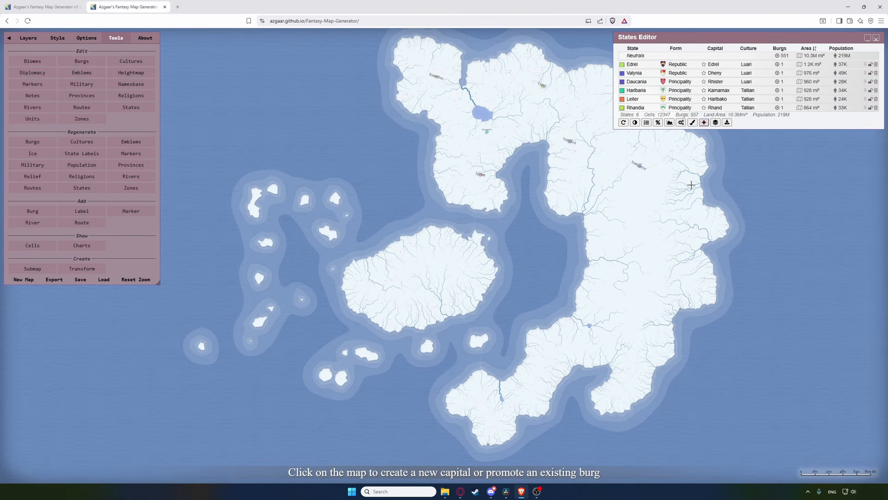
left_click(688, 200)
left_click(699, 245)
left_click(645, 359)
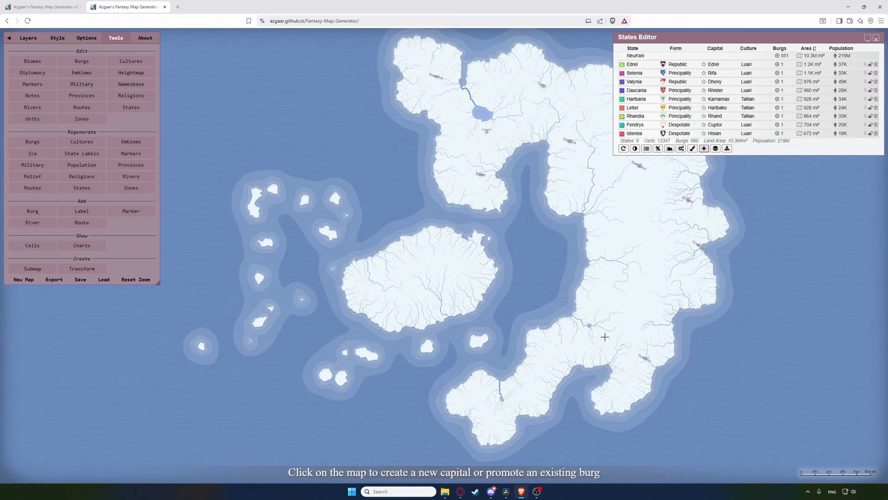
left_click(587, 327)
left_click(592, 296)
Step: Place further state capitals on the central island and remaining land, then stop adding states
left_click(452, 284)
left_click(460, 249)
left_click(391, 252)
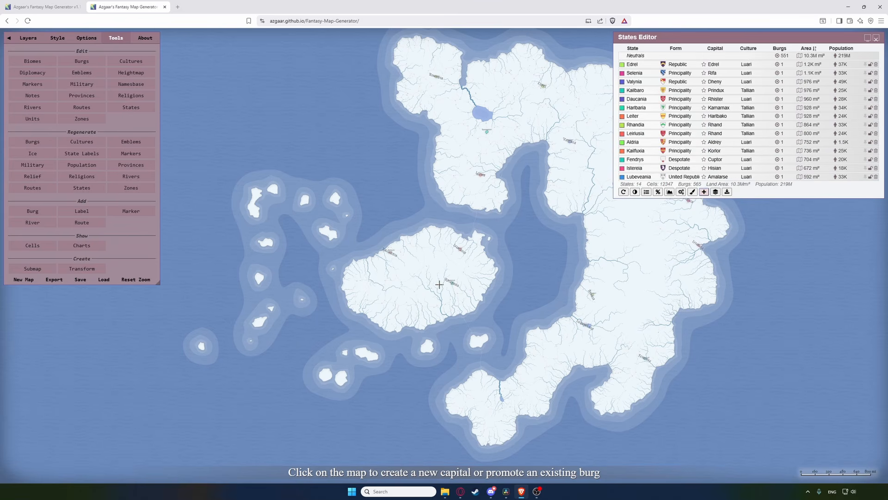
left_click(458, 303)
left_click(509, 384)
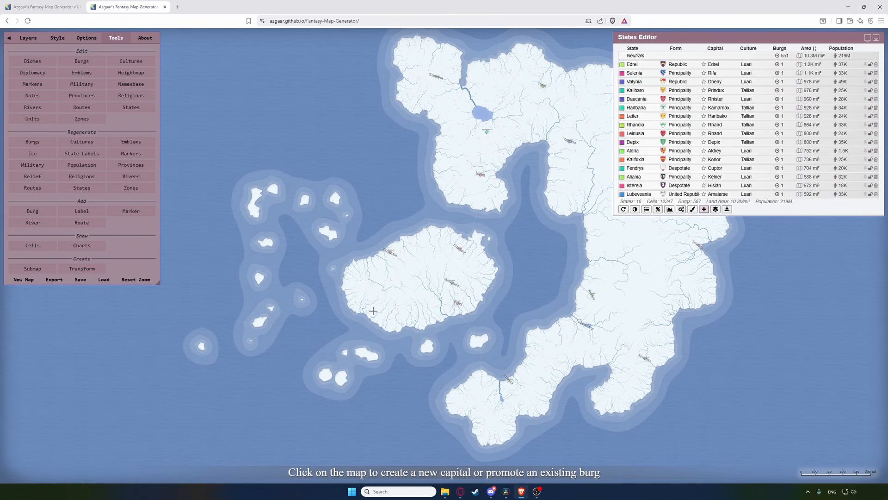
left_click(365, 305)
left_click(331, 239)
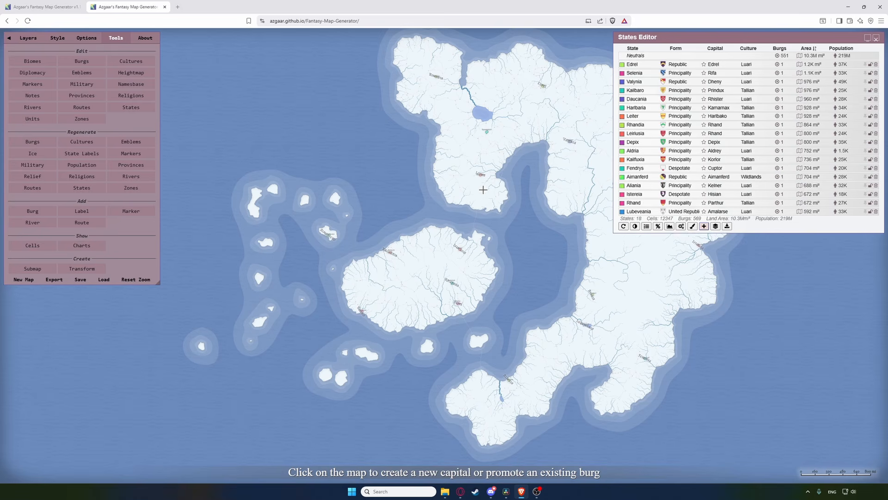
left_click(485, 193)
left_click(573, 194)
left_click(593, 220)
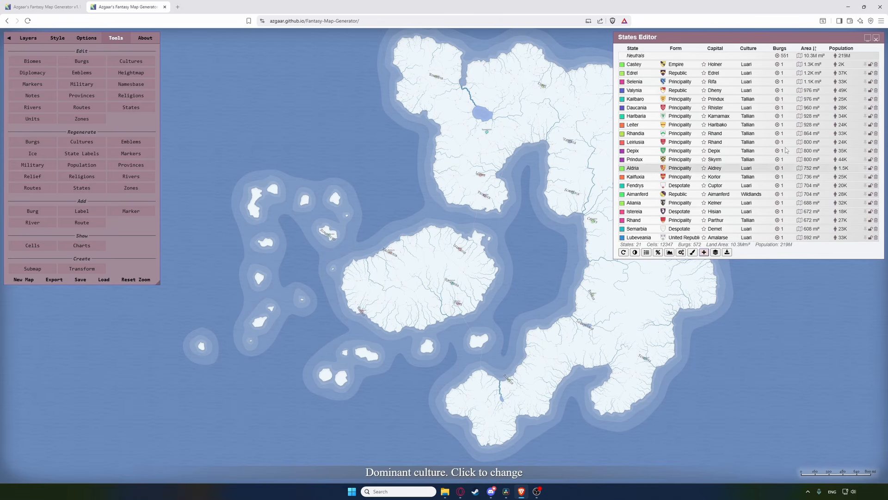
left_click(704, 252)
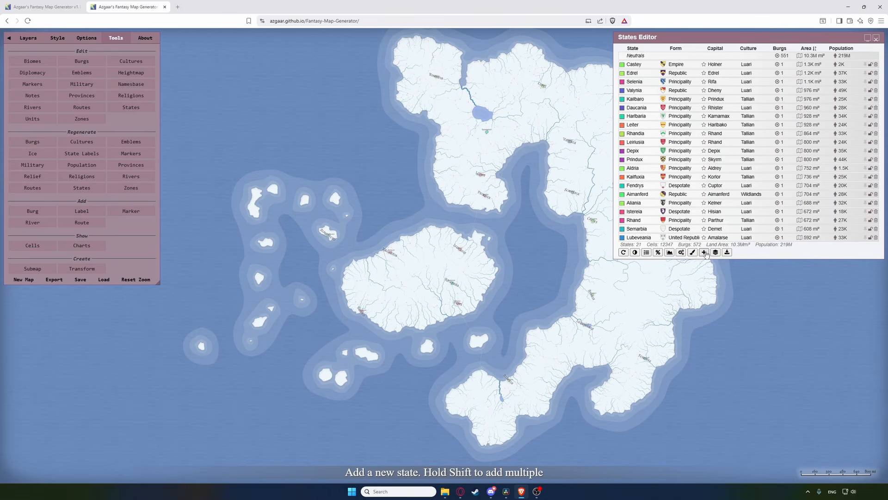
Step: Randomize state expansion to regrow the states, keep label auto-change off, and close the editor
left_click(681, 252)
left_click(731, 253)
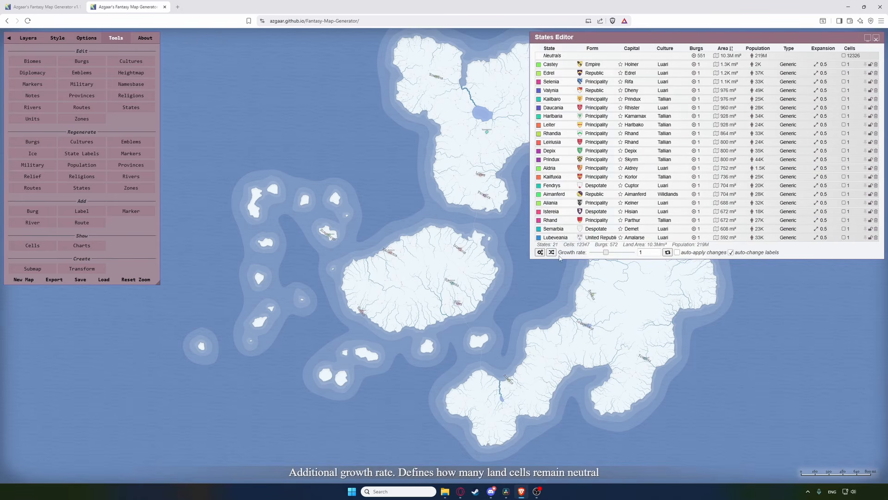
left_click(552, 253)
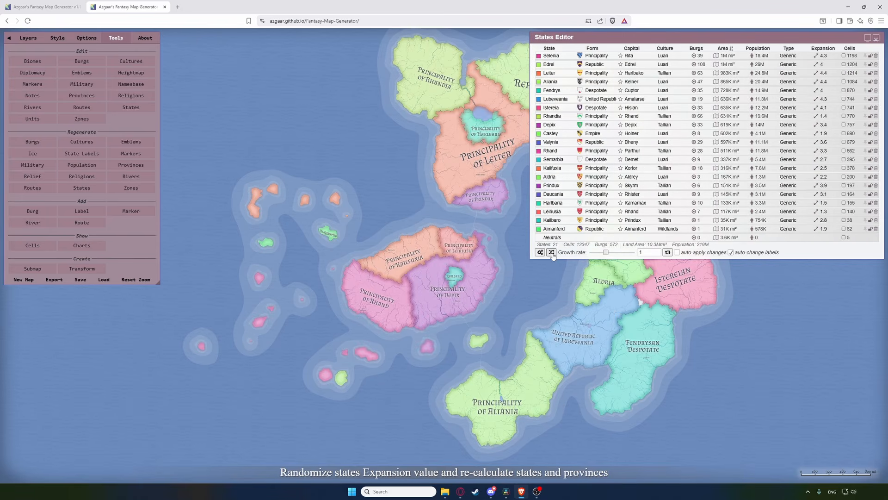
left_click(731, 252)
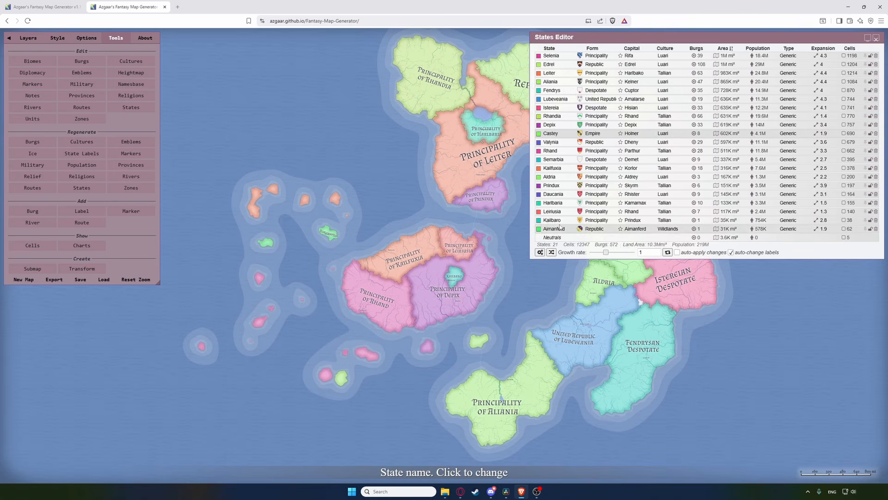
left_click(876, 38)
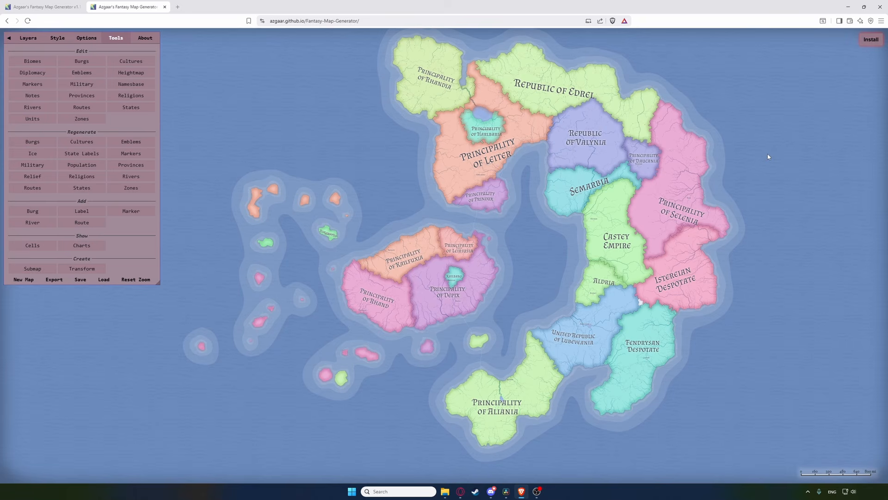
Step: Turn the Relief and Heightmap layers on and the States layer off
left_click(29, 38)
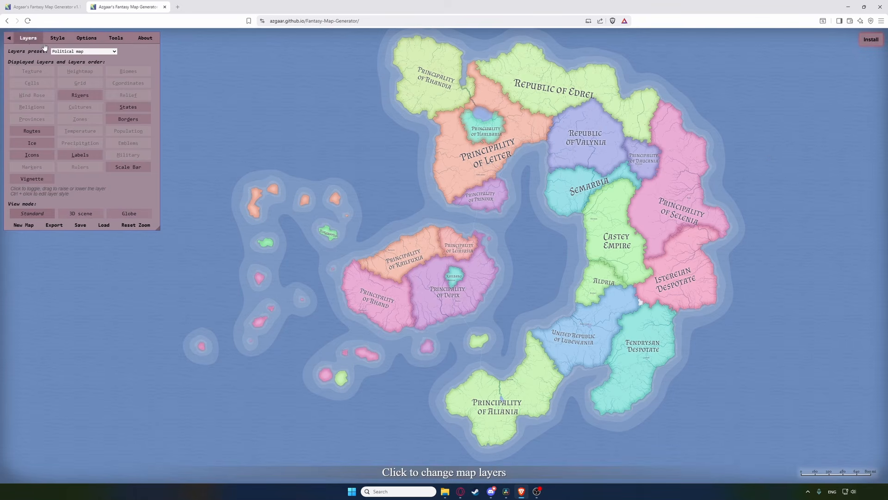
left_click(124, 97)
left_click(128, 107)
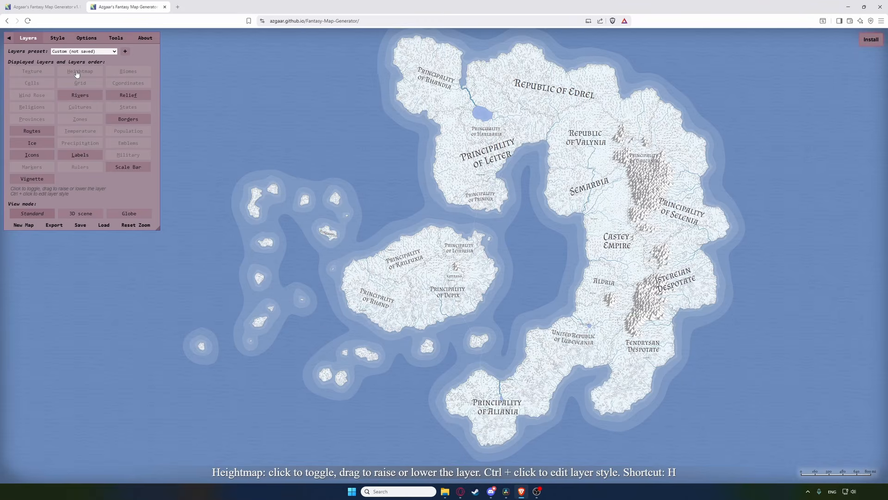
left_click(77, 73)
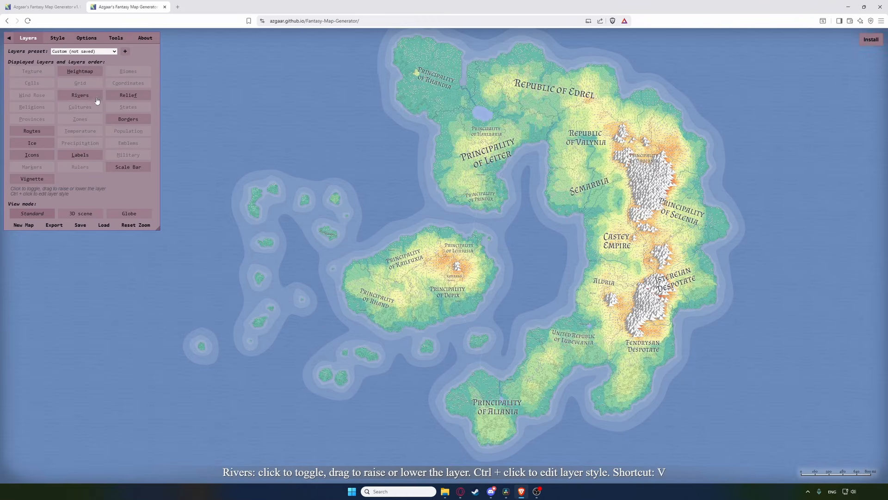
scroll(537, 229, "up", 5)
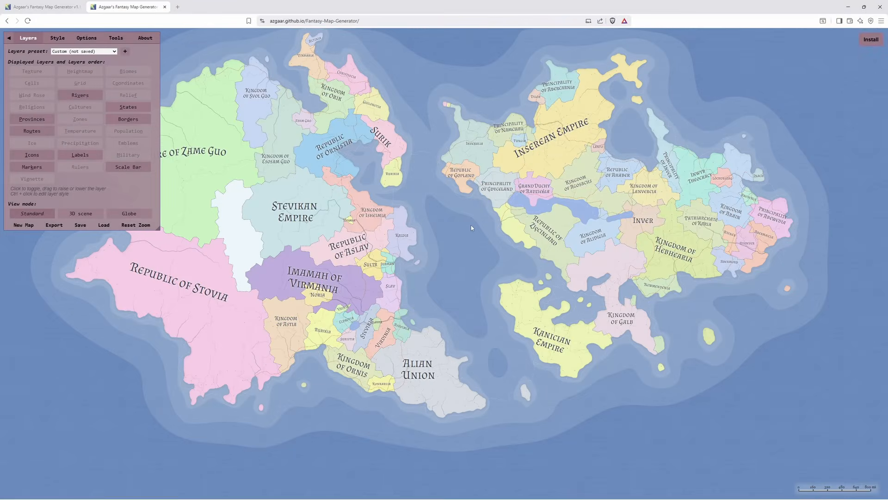
Step: From the About tab, open the Fantasy Map Generator GitHub repository in a new tab
left_click(145, 38)
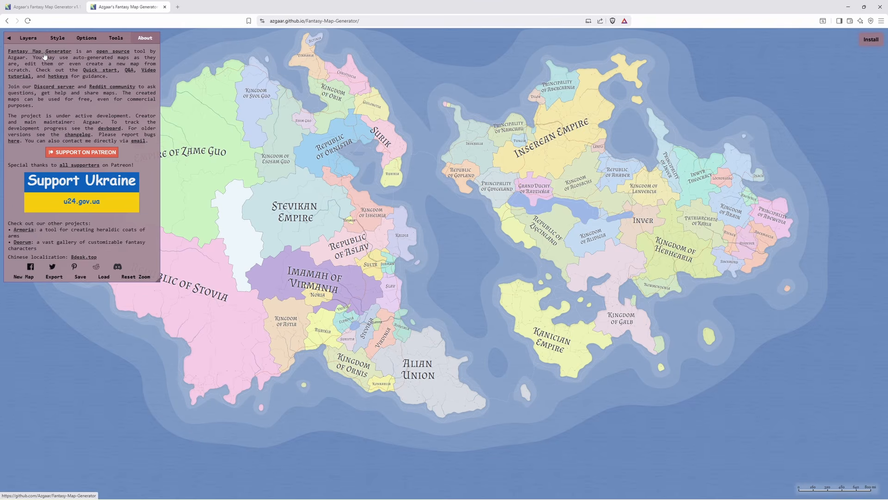
left_click(49, 55)
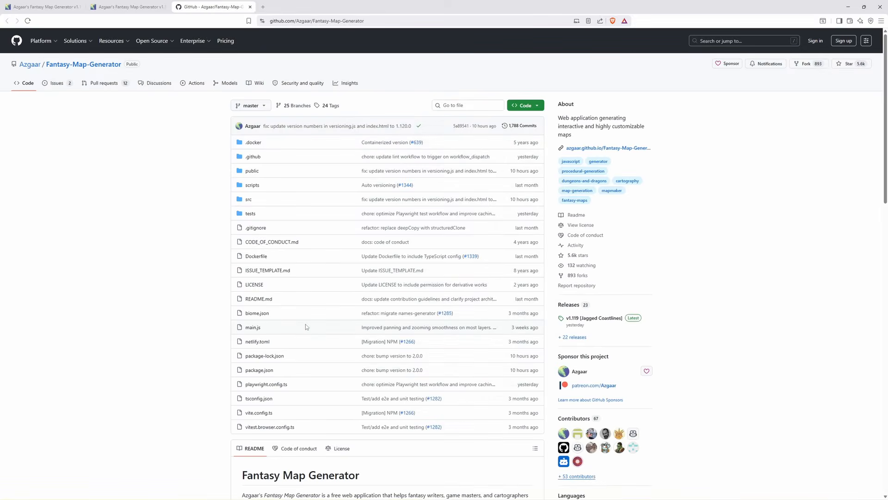
Step: Skim the GitHub repository, then open and skim the Quick Start Tutorial wiki page
scroll(305, 326, "down", 10)
scroll(305, 326, "up", 10)
left_click(134, 8)
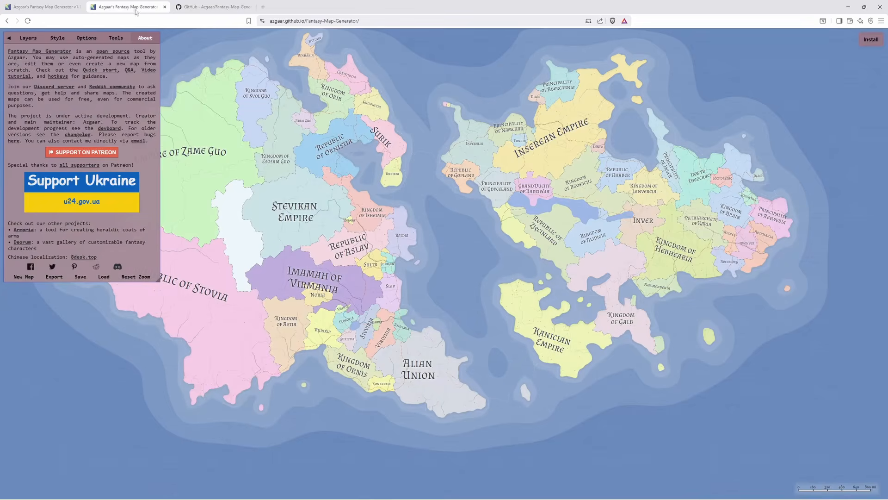
left_click(97, 71)
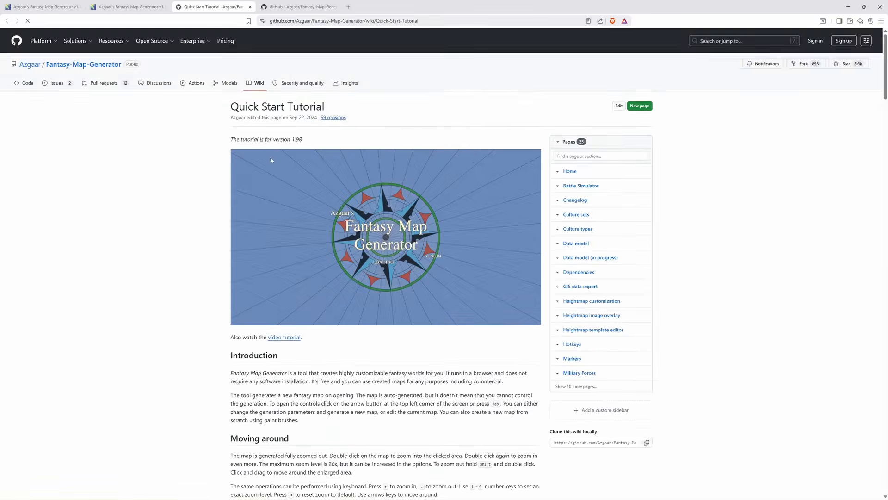
scroll(204, 224, "down", 20)
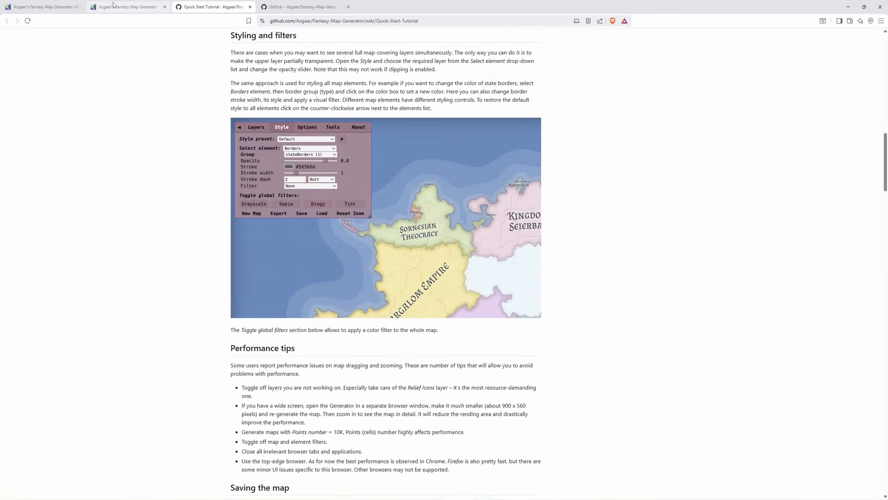
Step: Open and skim the Q&A wiki page, then open the FMG Tutorial video playlist
left_click(113, 6)
left_click(128, 71)
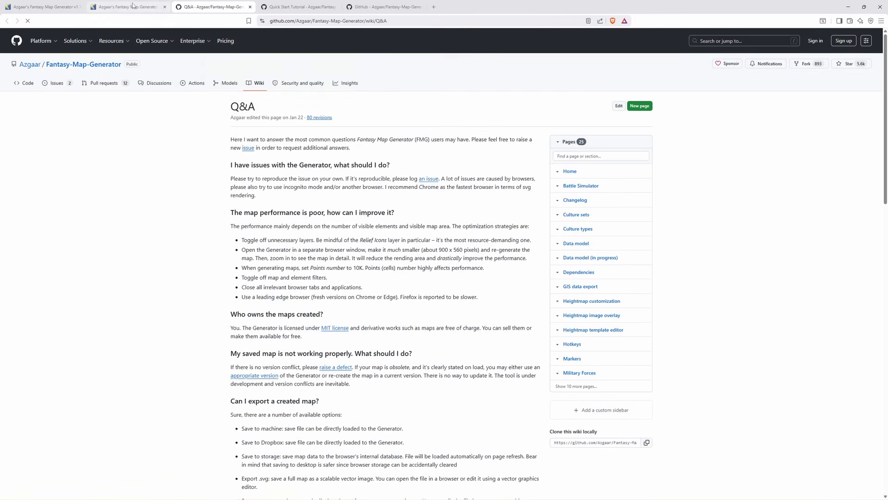
scroll(273, 243, "down", 5)
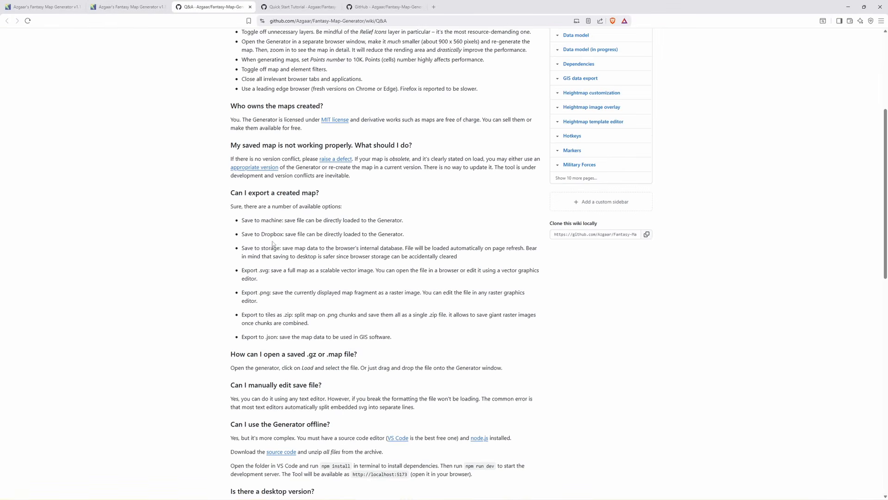
left_click(148, 7)
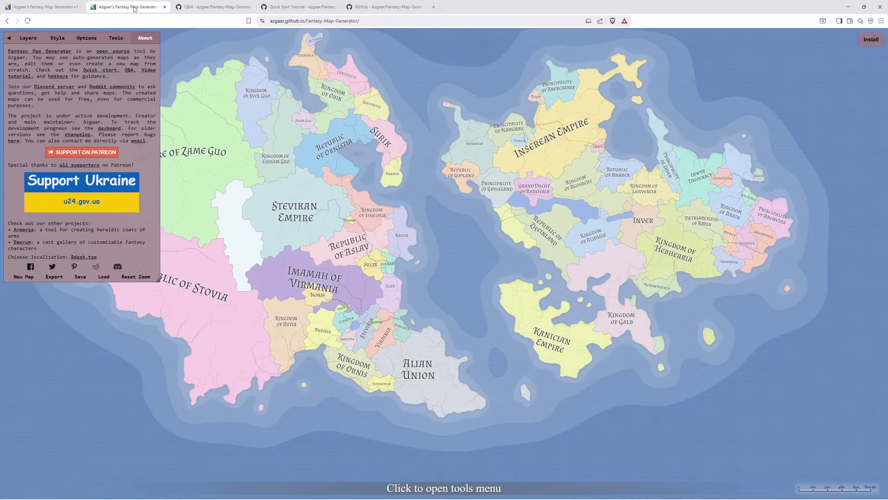
left_click(148, 71)
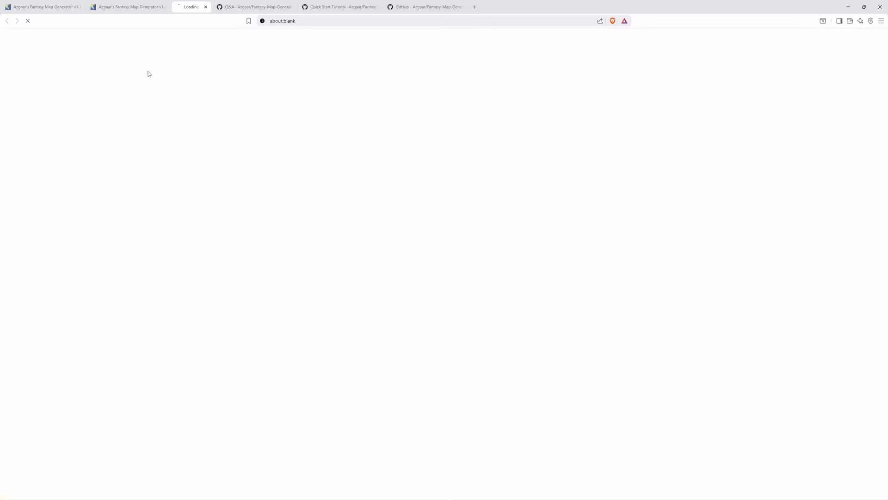
Step: Open the Hotkeys wiki, the Discord invite (dismissing its permission prompt) and the Trello devboard
left_click(139, 5)
left_click(60, 76)
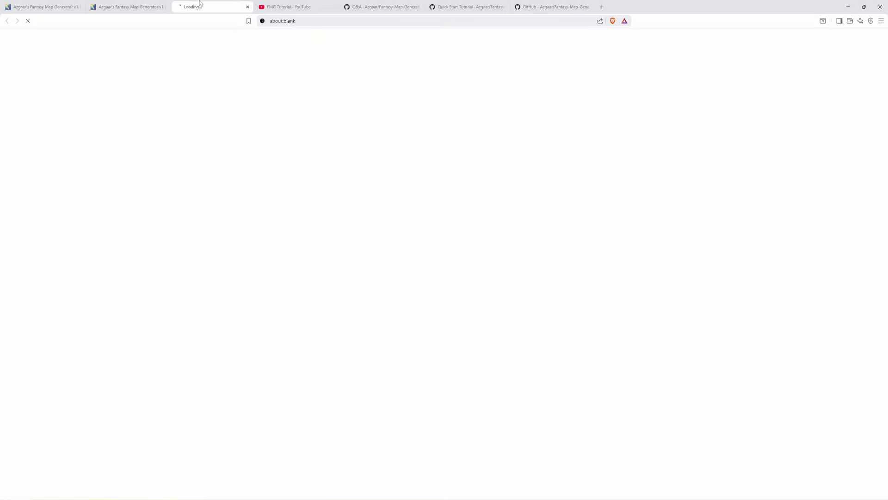
left_click(139, 6)
left_click(60, 91)
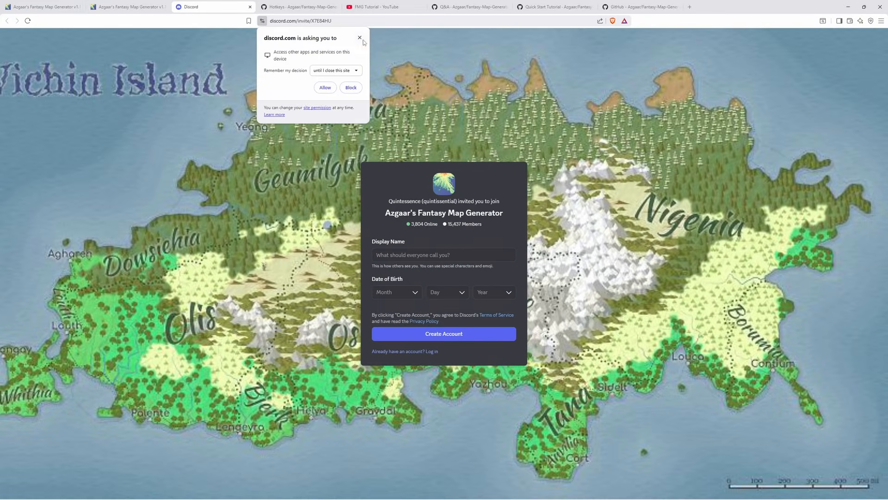
left_click(360, 38)
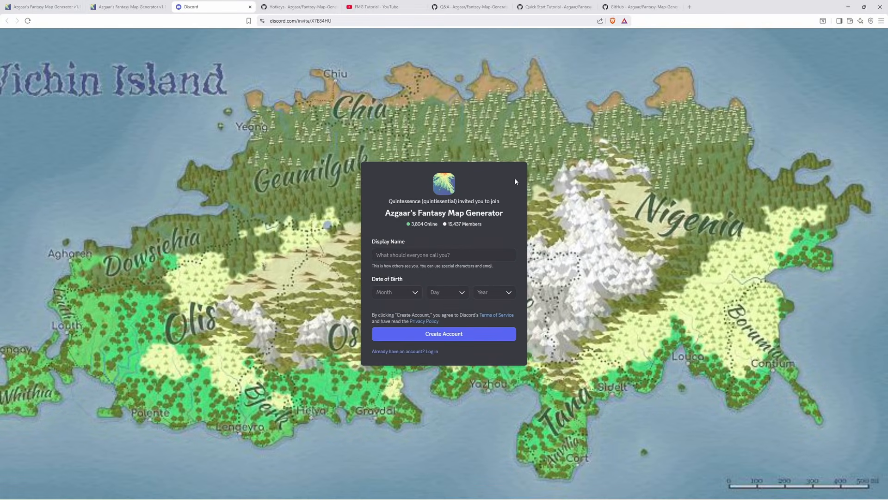
left_click(139, 6)
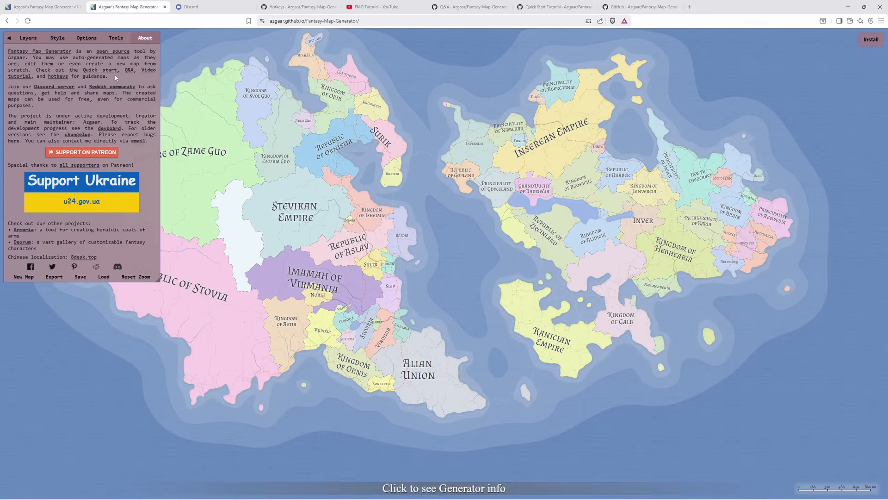
left_click(110, 129)
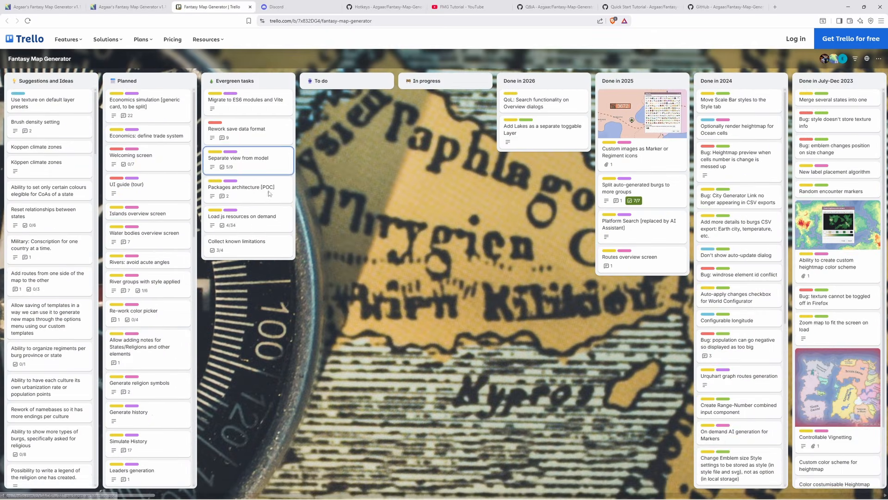
Step: Open the Changelog wiki page, scroll down to older releases, then switch back to the map tab
left_click(134, 7)
left_click(67, 137)
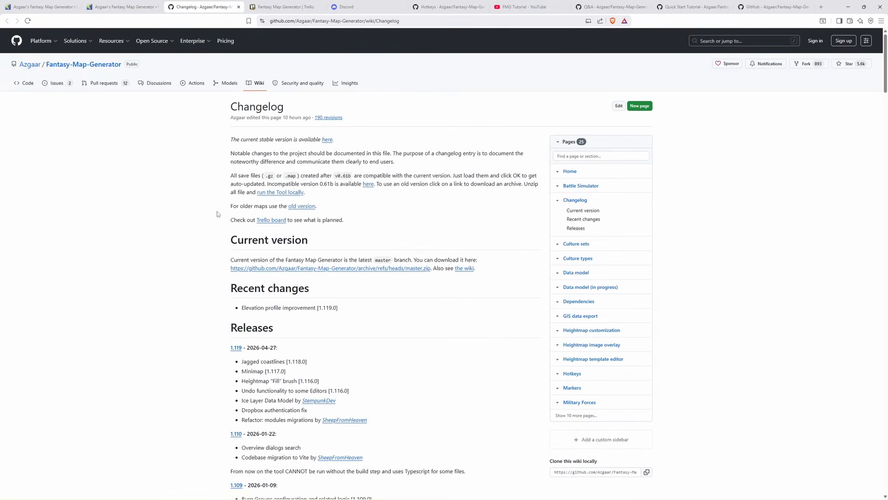
scroll(217, 211, "down", 7)
scroll(231, 318, "down", 6)
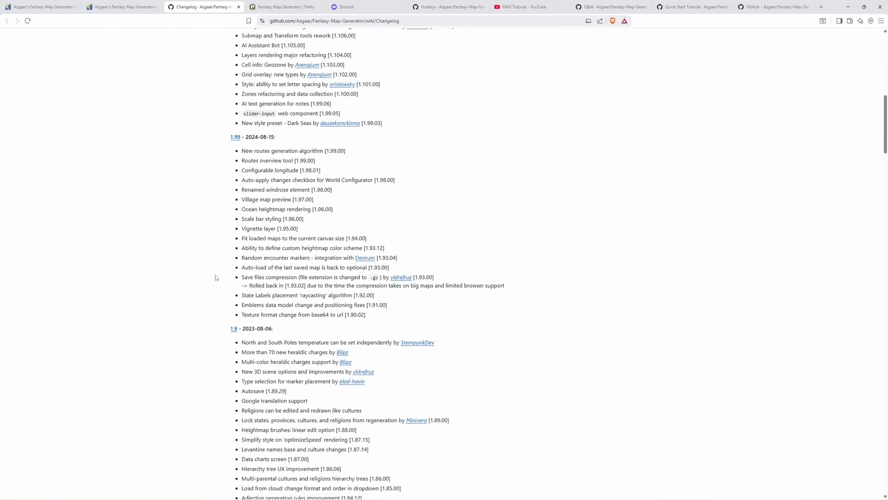
left_click(131, 6)
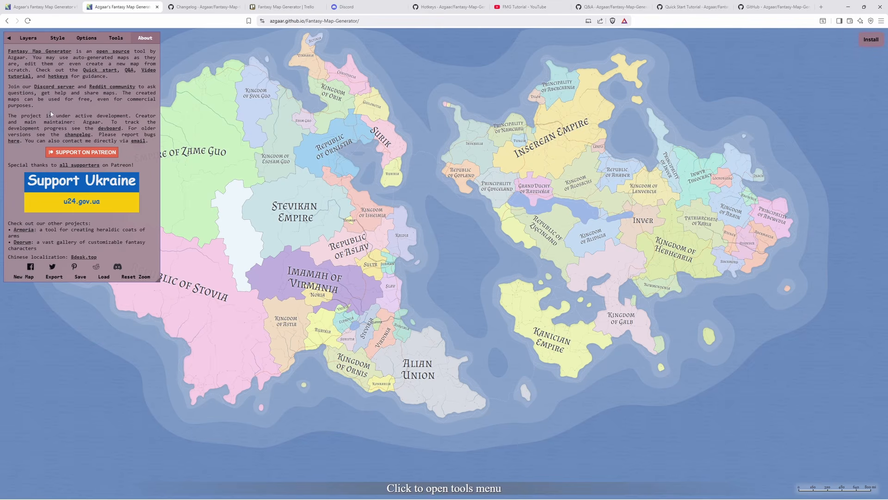